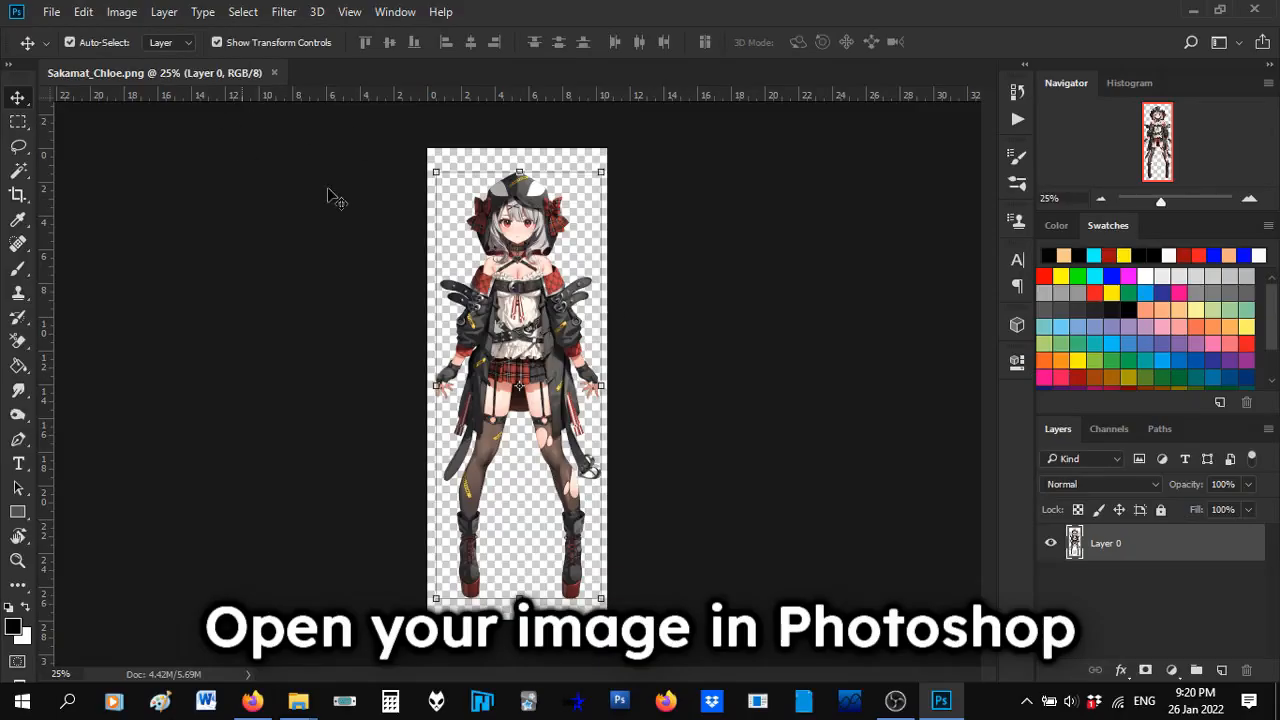
Trim the image based on transparent pixels, cutting away the top, bottom, left and right edges.
click(121, 11)
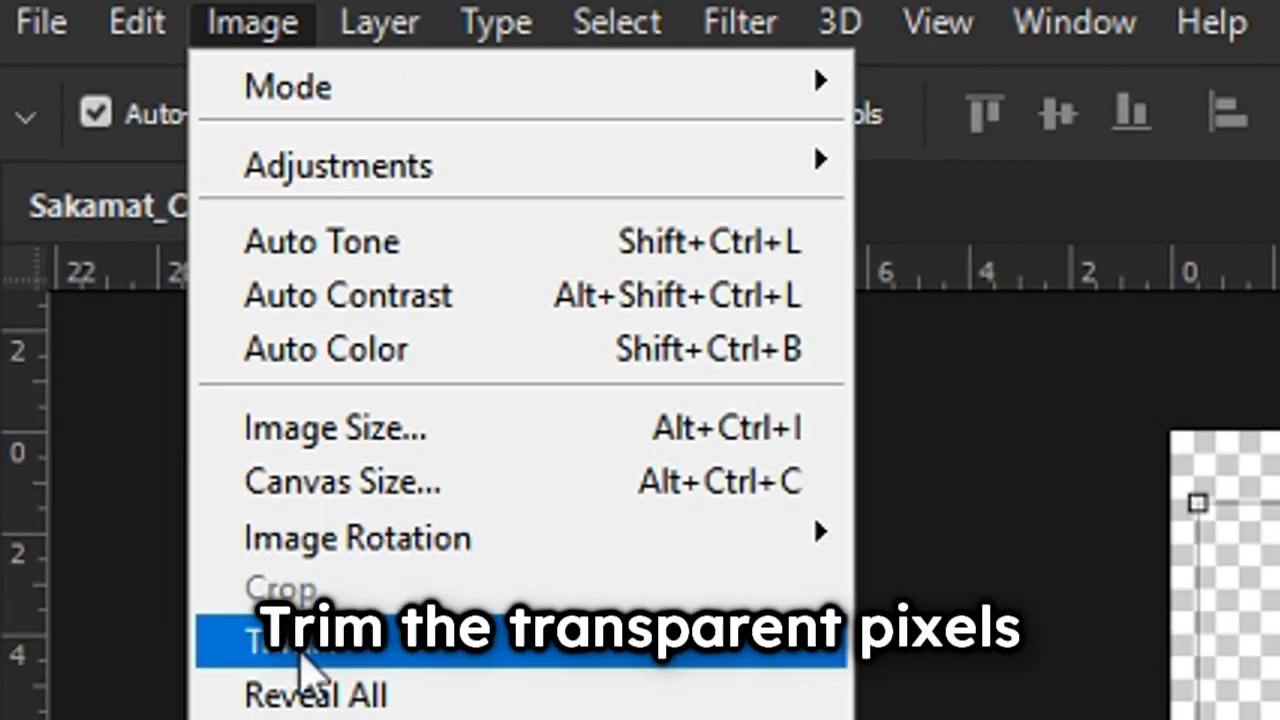
click(300, 655)
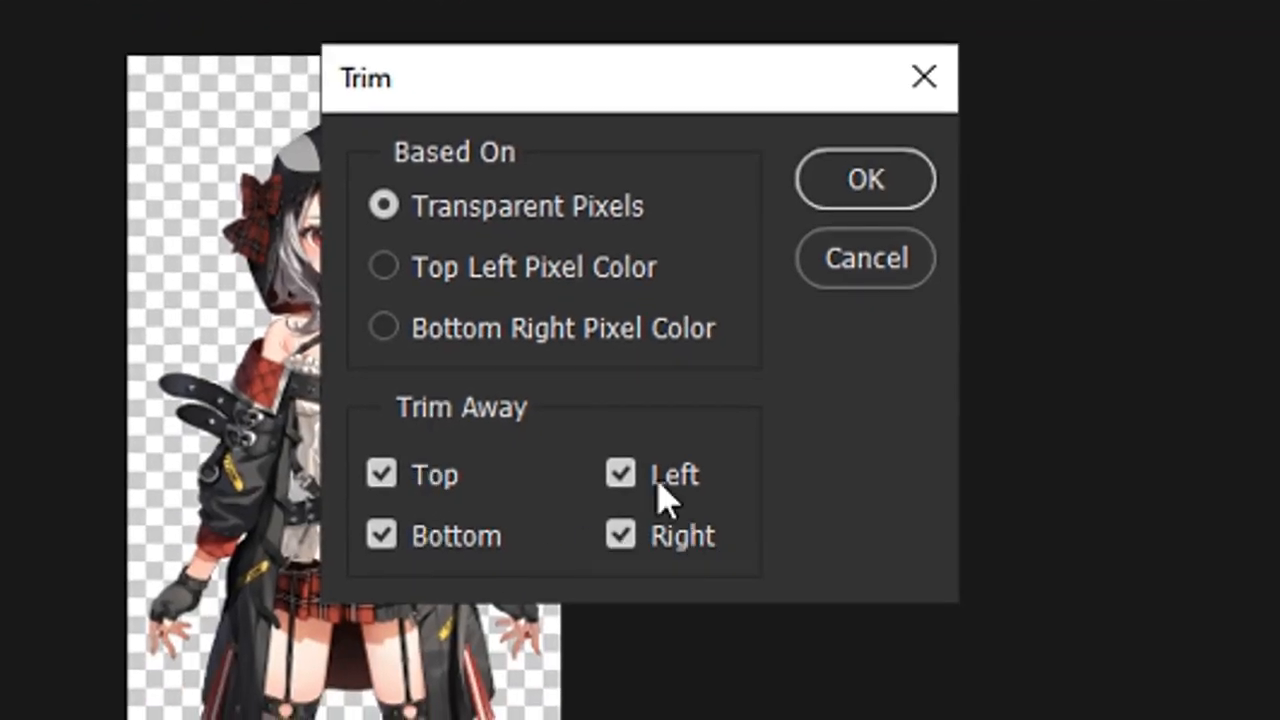
click(866, 180)
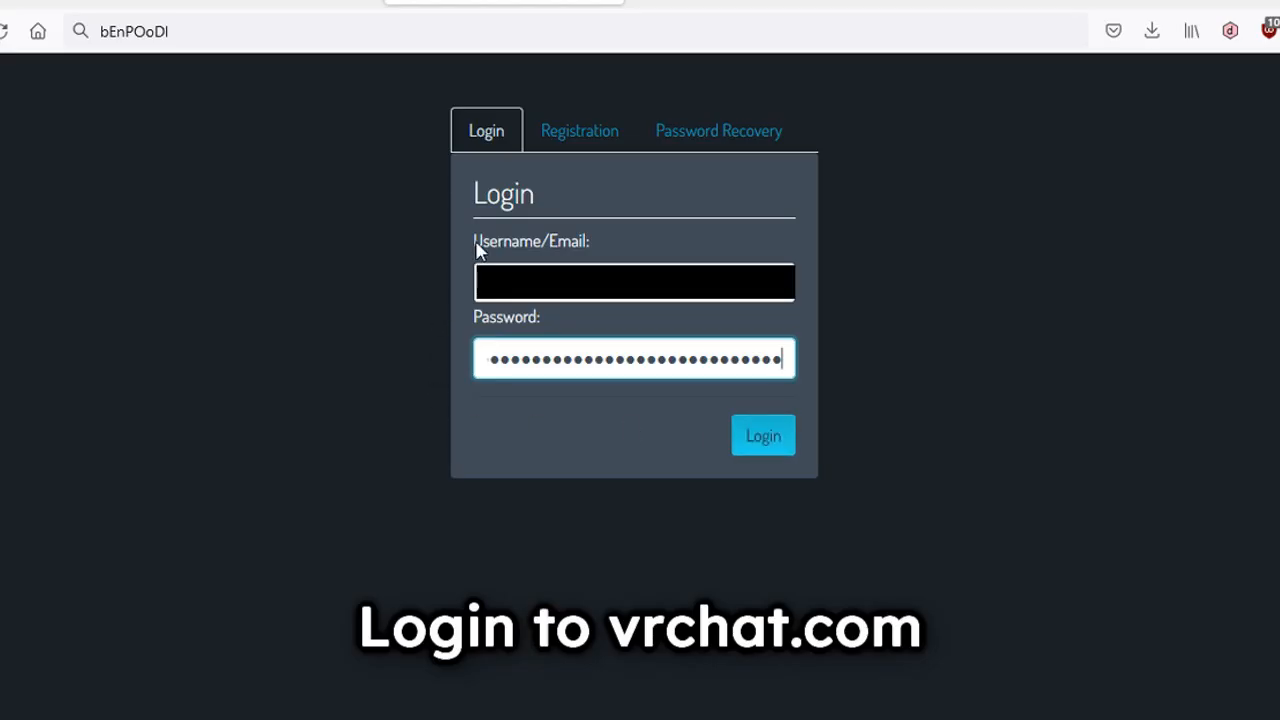
Log in to vrchat.com and download the SDK3 - Avatars Unity package, saving the file.
click(765, 437)
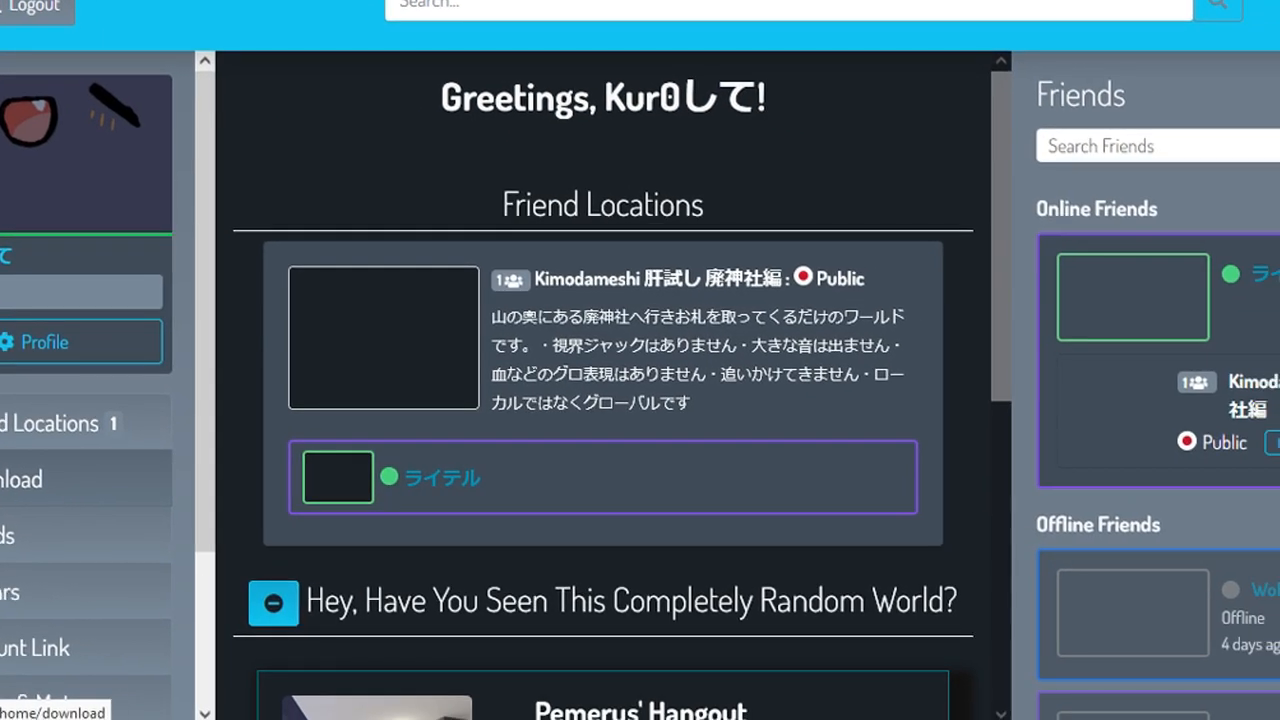
click(180, 497)
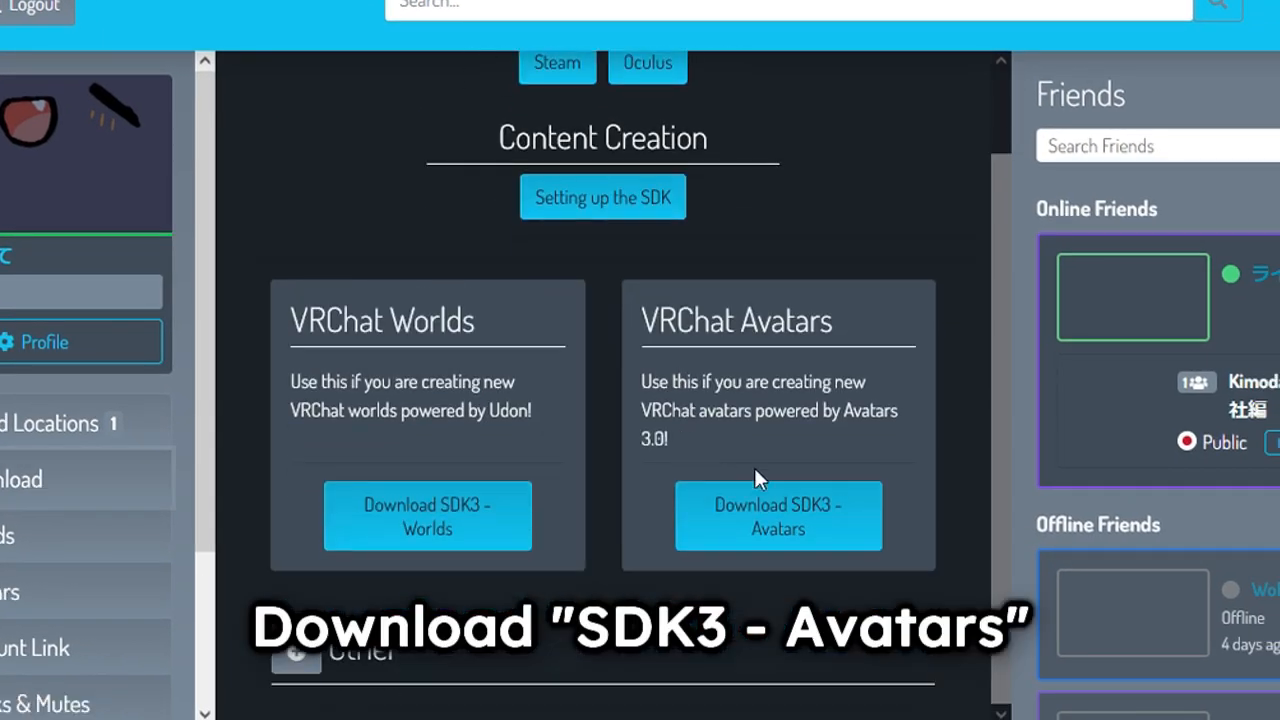
click(803, 531)
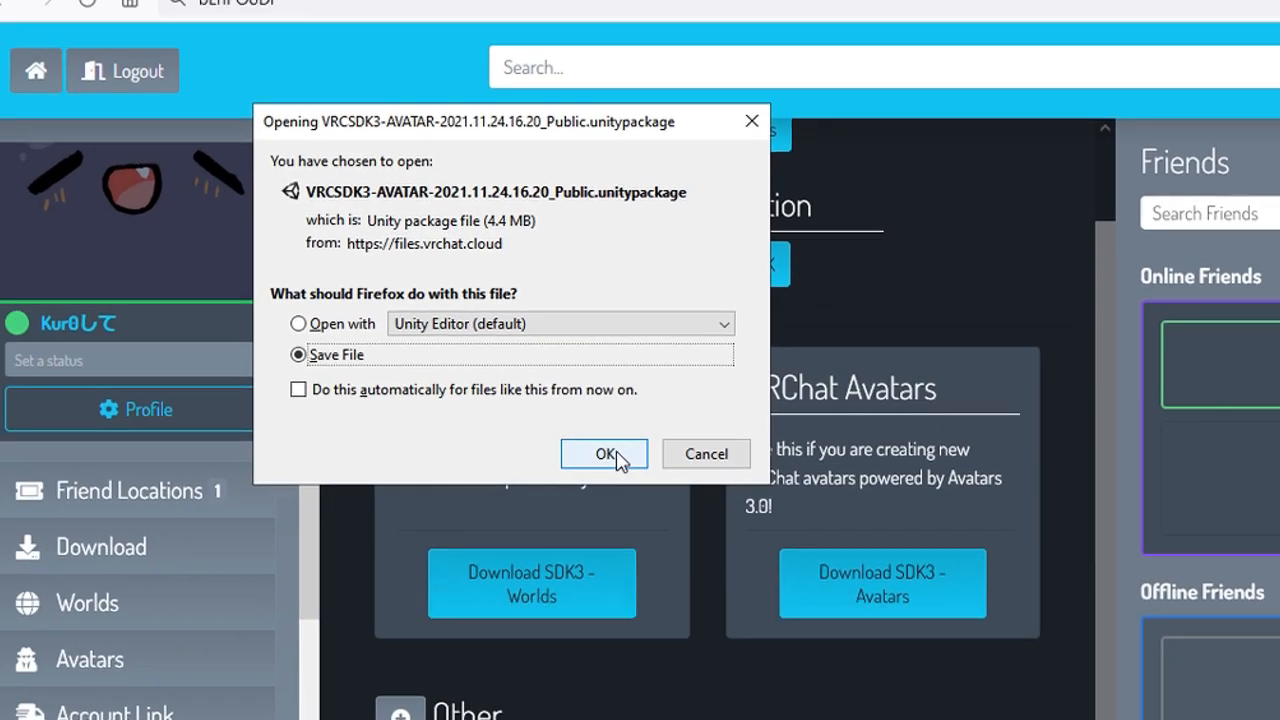
click(586, 450)
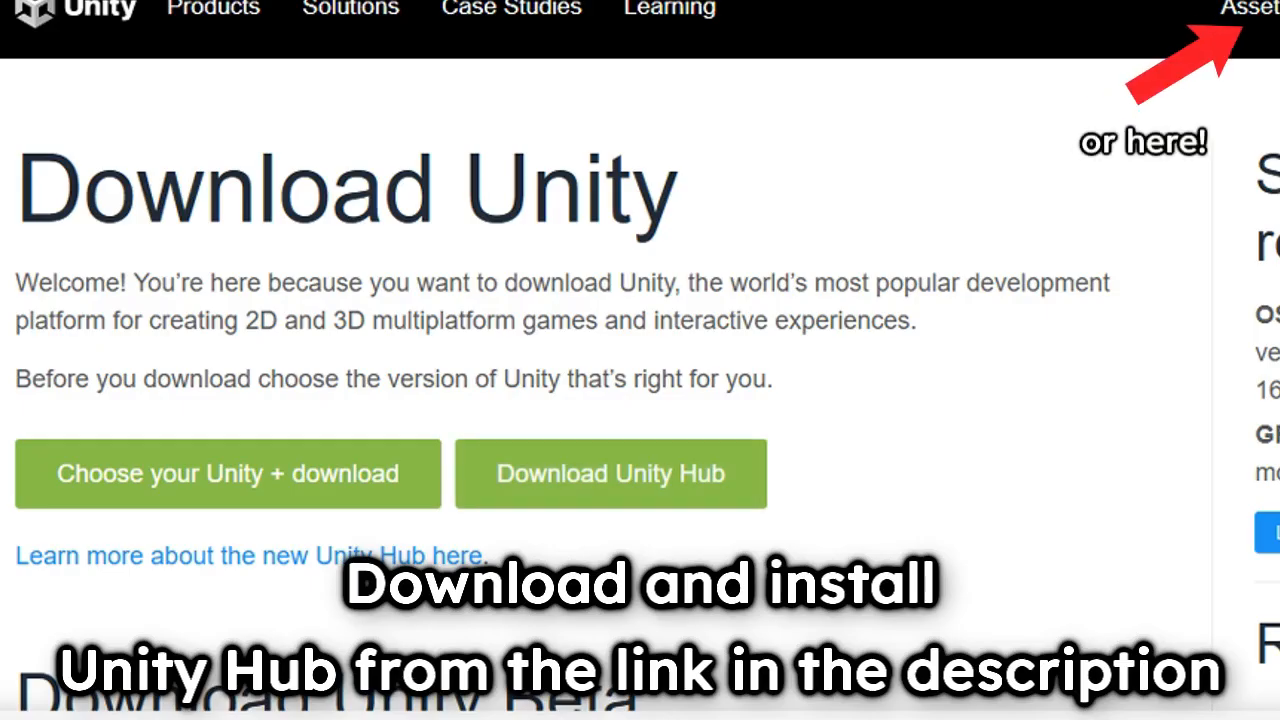
Download Unity Hub and follow the VRChat docs link to install the supported Unity 2019.4.31f1 through it.
click(607, 484)
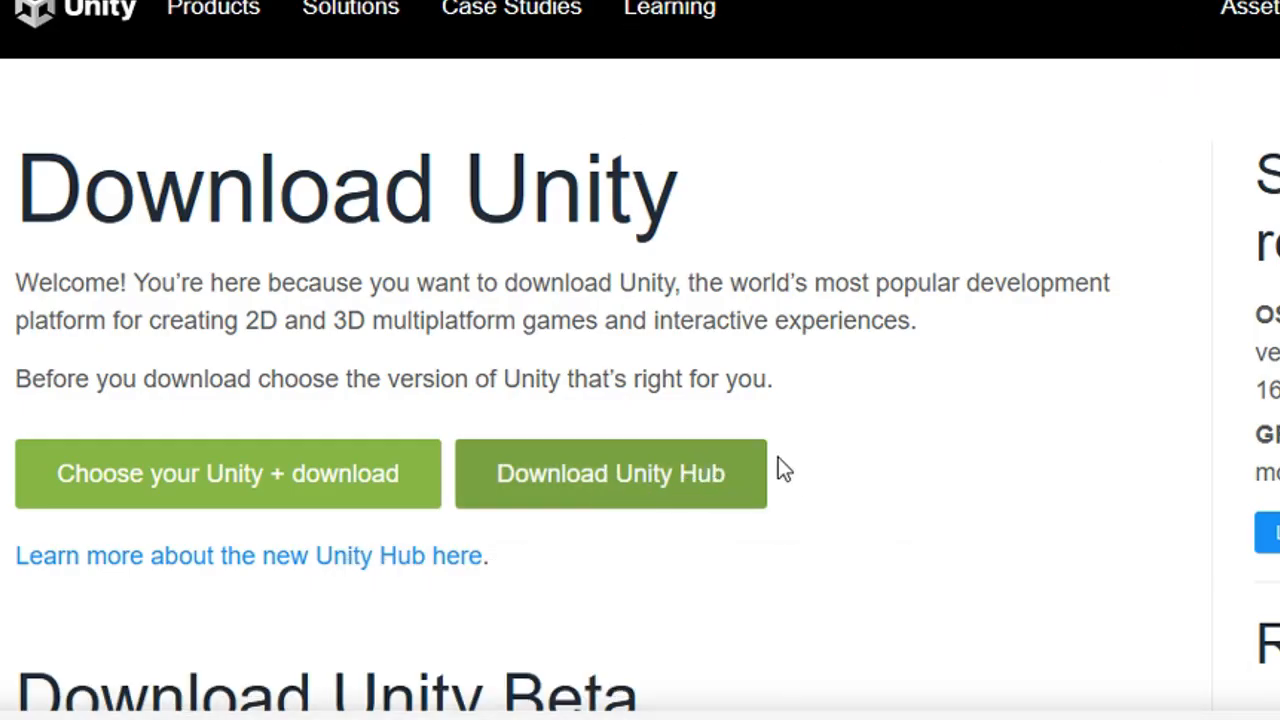
click(638, 283)
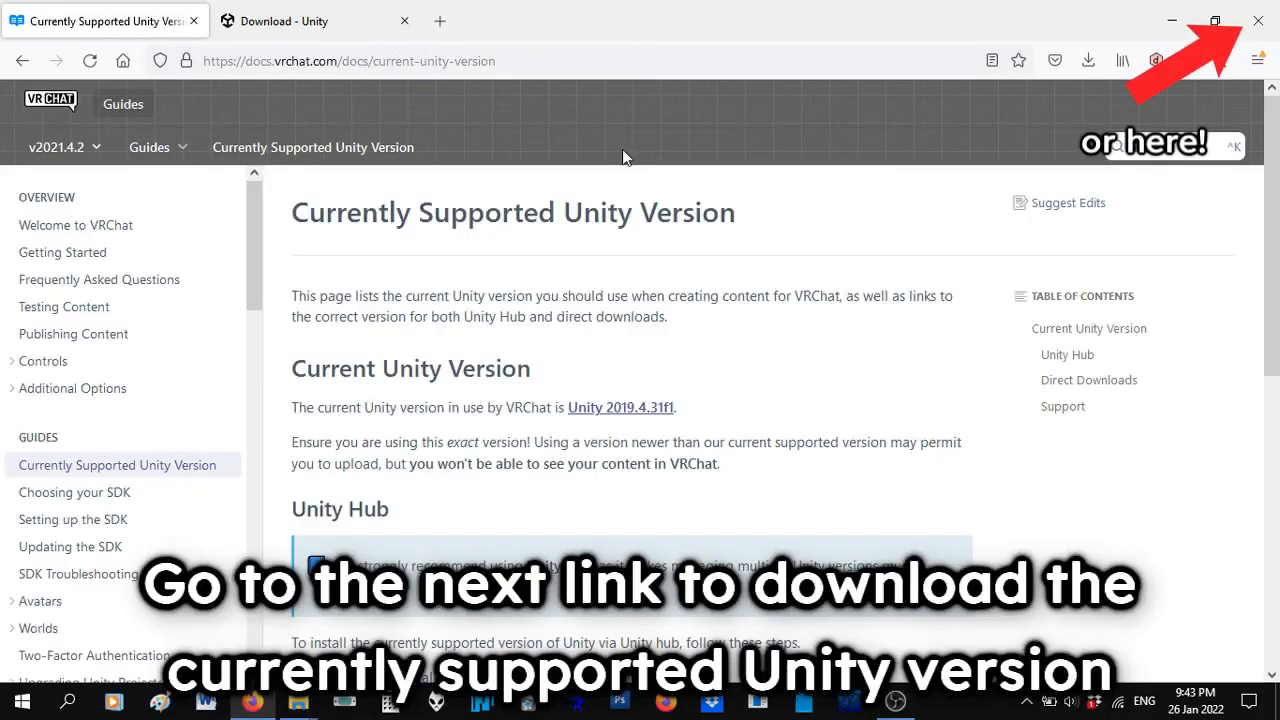
drag(680, 407, 566, 408)
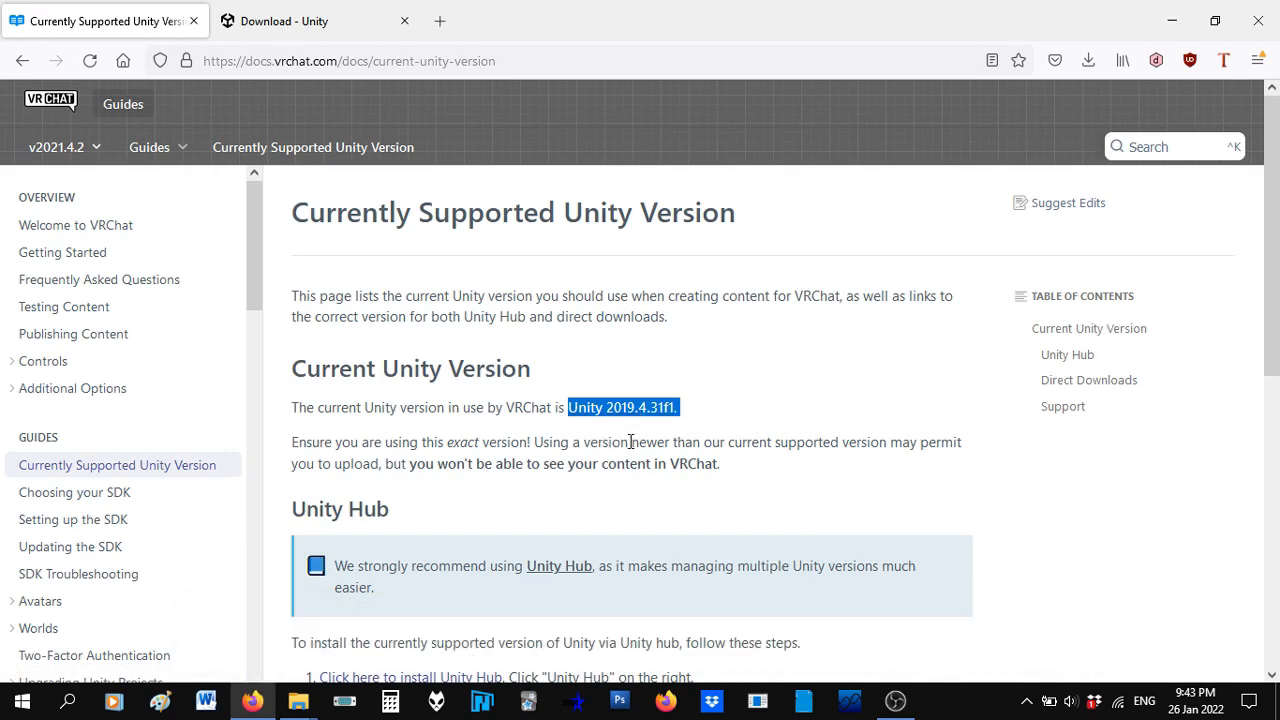
scroll(772, 472, down, 3)
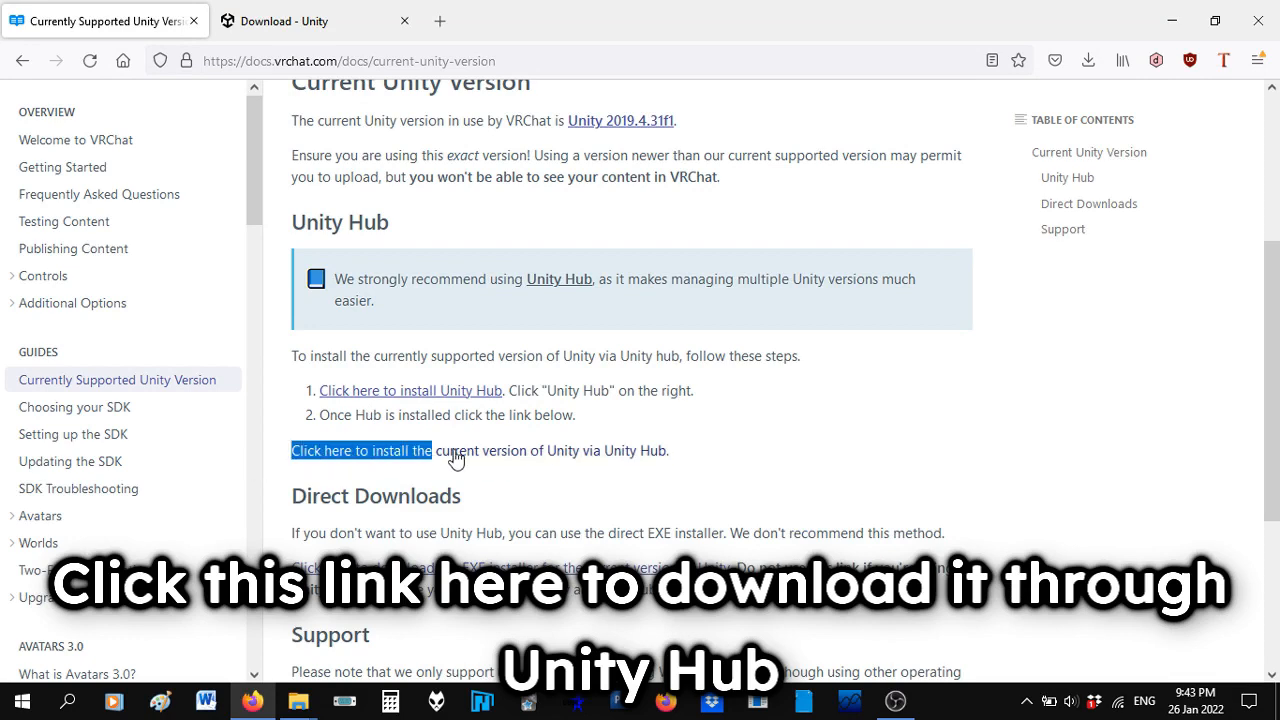
drag(659, 462, 703, 460)
click(705, 453)
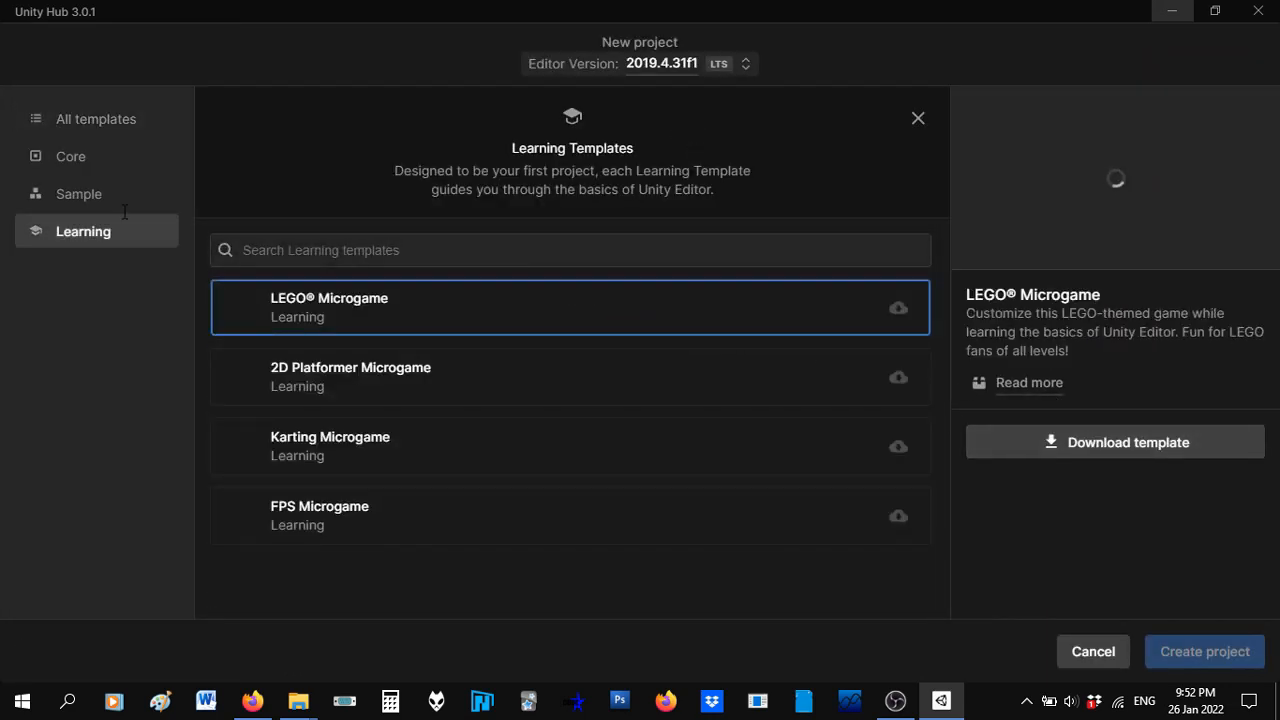
In Unity Hub, set up a new project from the 3D Core template, named Sakamata Chloe, with editor version 2019.4.31f1.
click(70, 124)
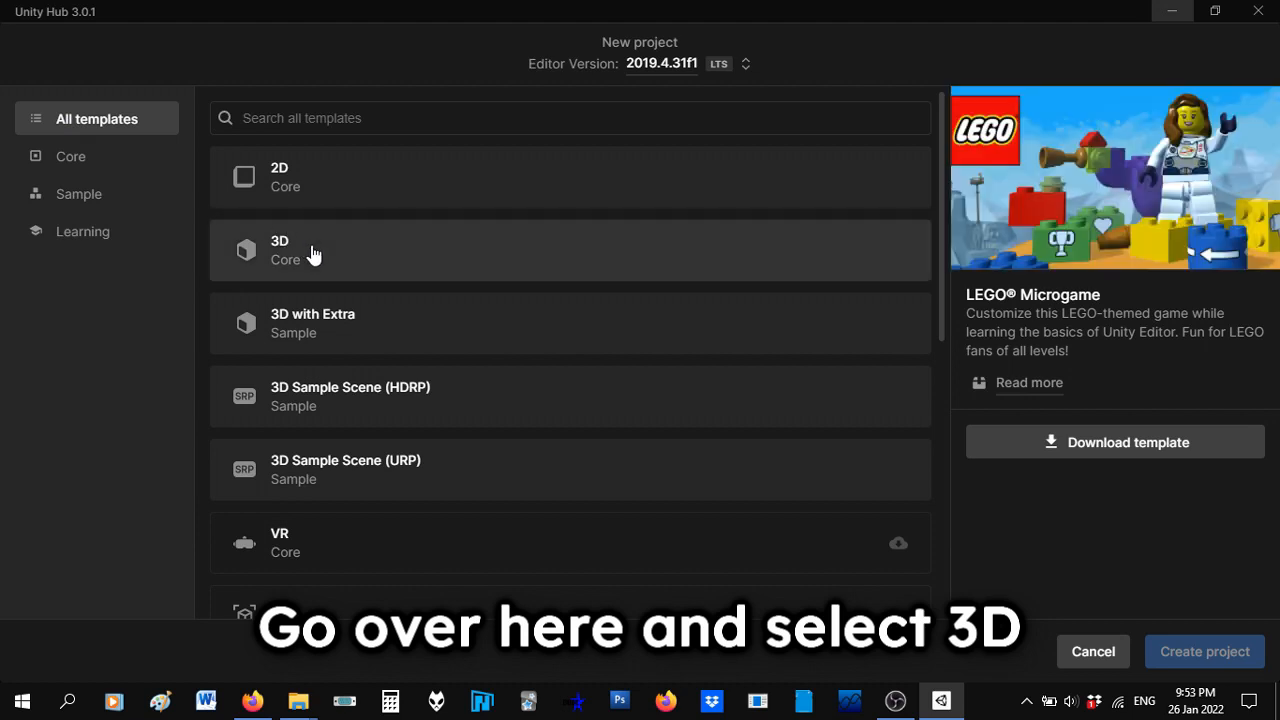
click(313, 255)
triple_click(1137, 468)
text(Sakamata C)
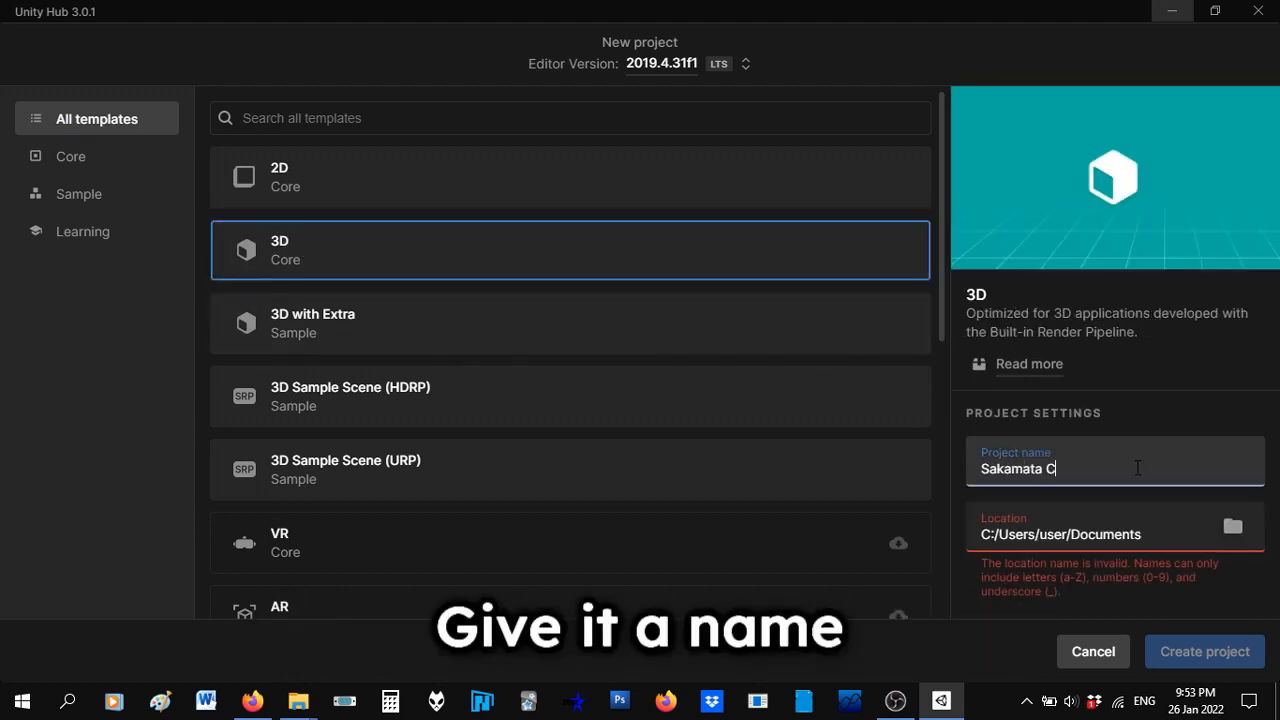
text(hloe)
click(1132, 536)
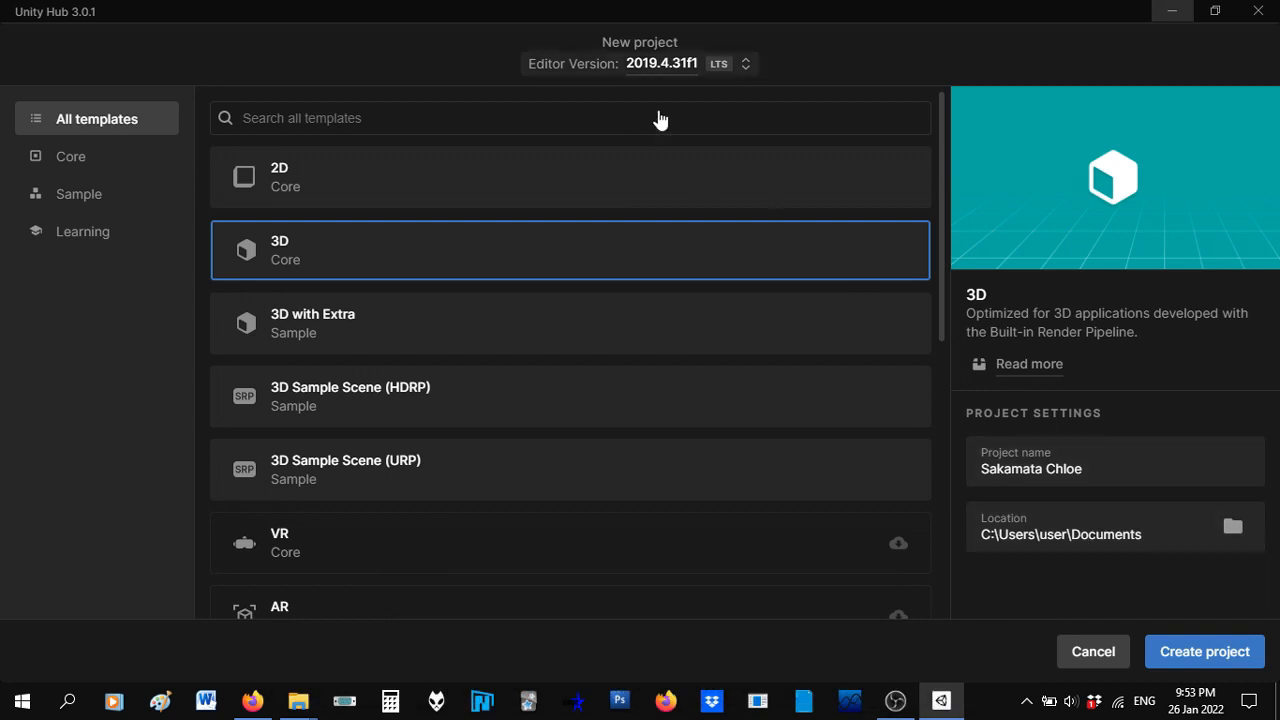
click(676, 77)
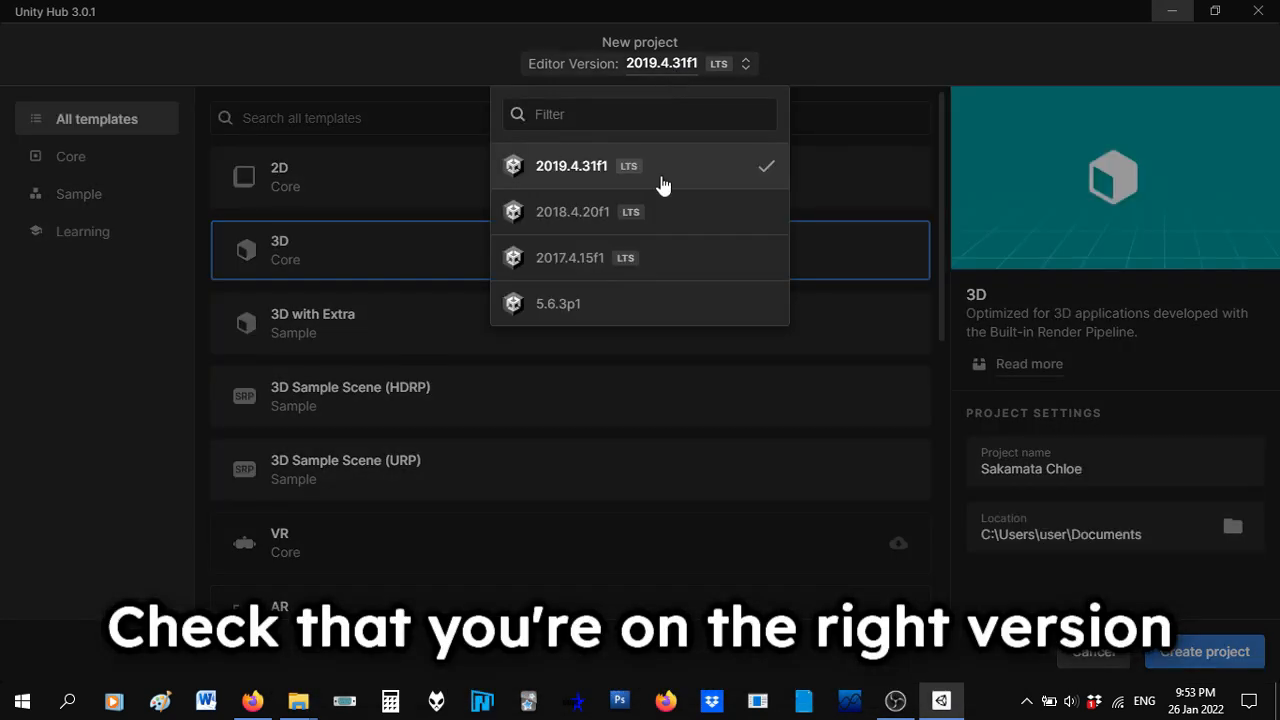
click(581, 186)
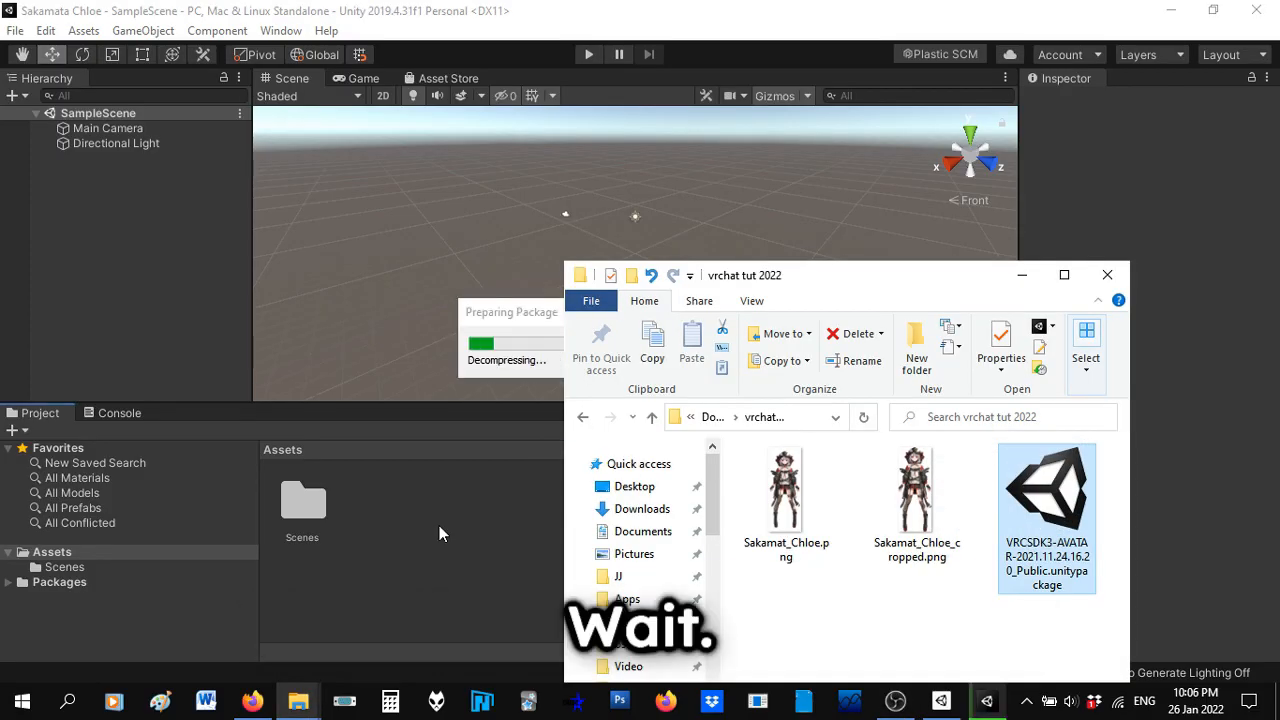
Import the whole VRCSDK3-AVATAR-2021.11.24.16.20_Public package into the Unity project and open the VRCSDK folder.
click(519, 419)
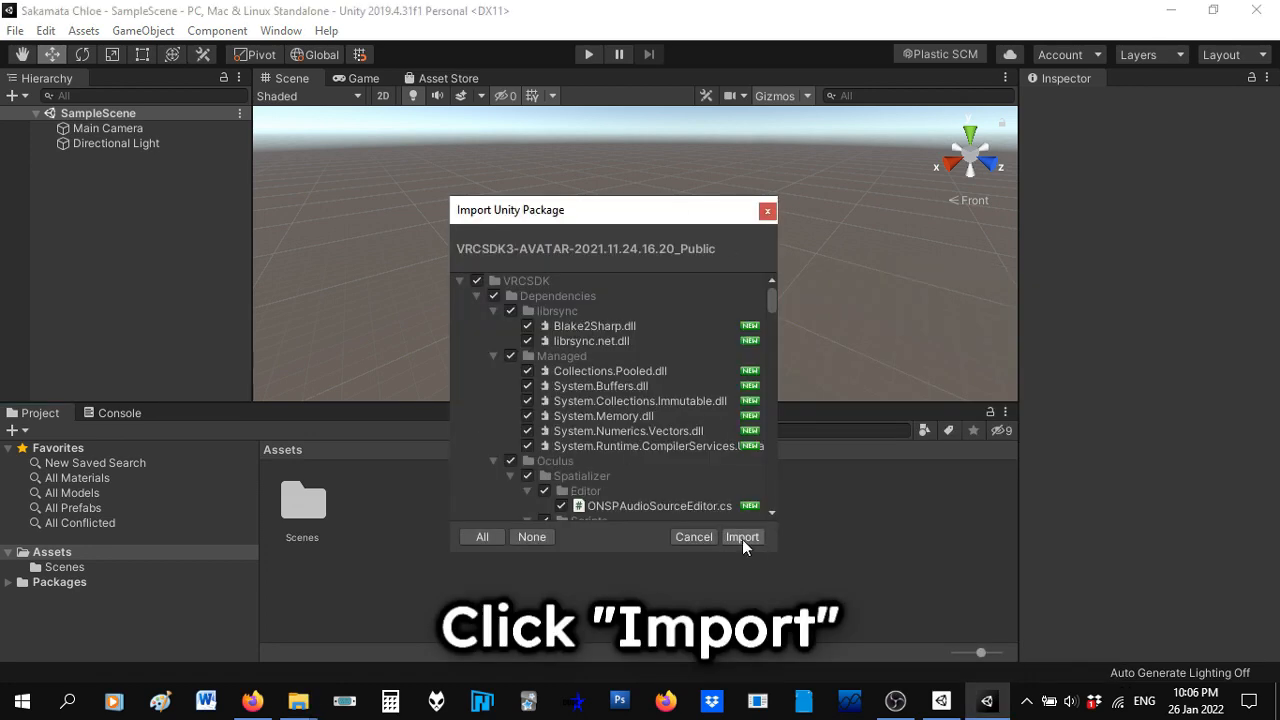
click(742, 539)
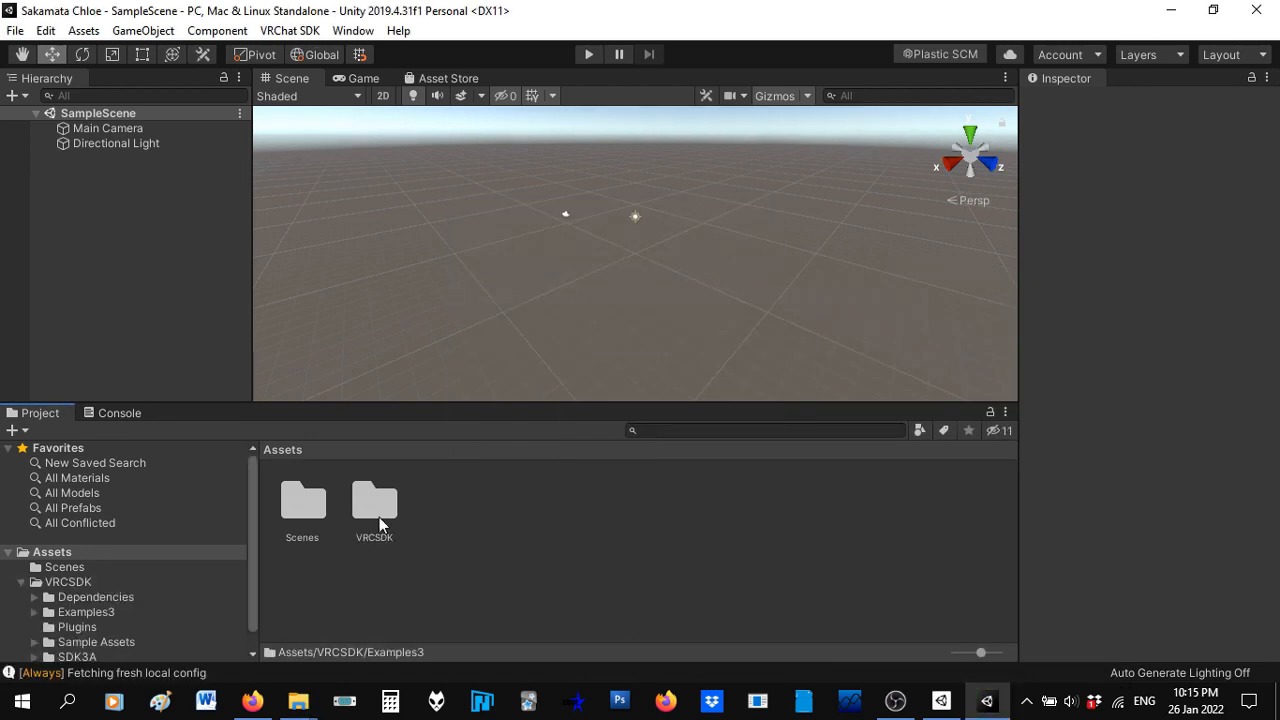
double_click(372, 505)
double_click(375, 505)
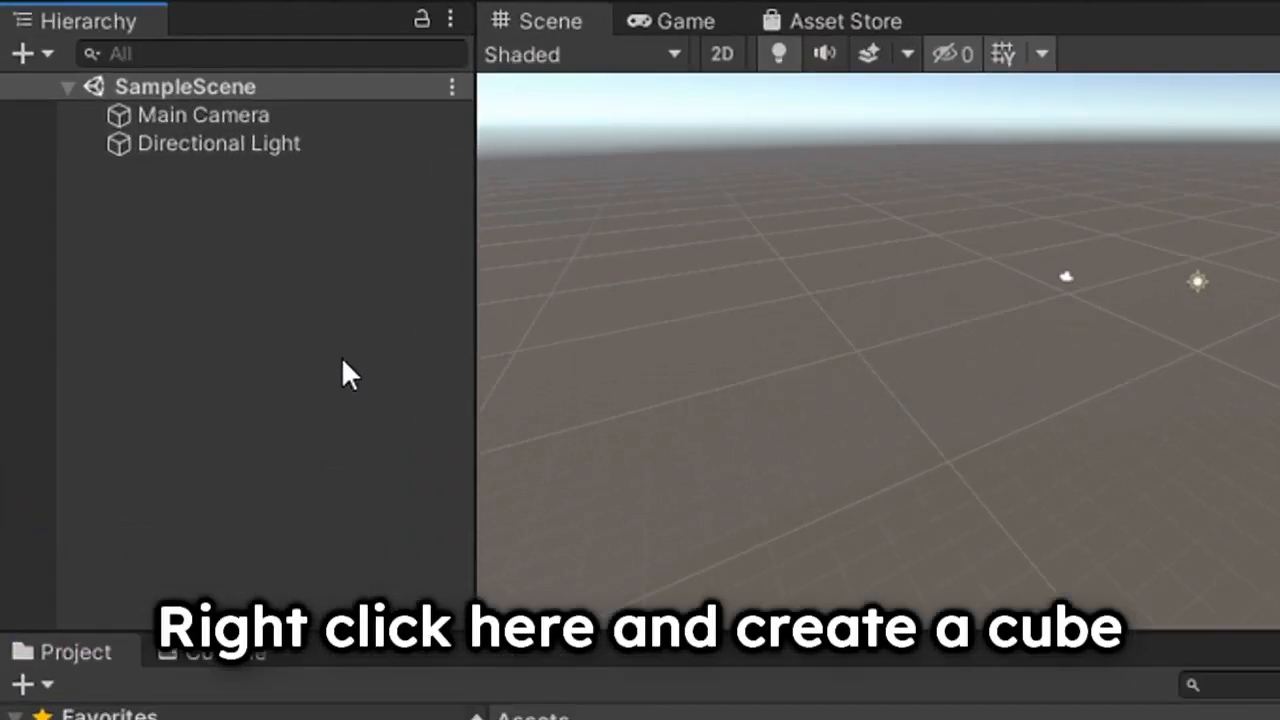
Create a 3D cube in SampleScene.
right_click(345, 360)
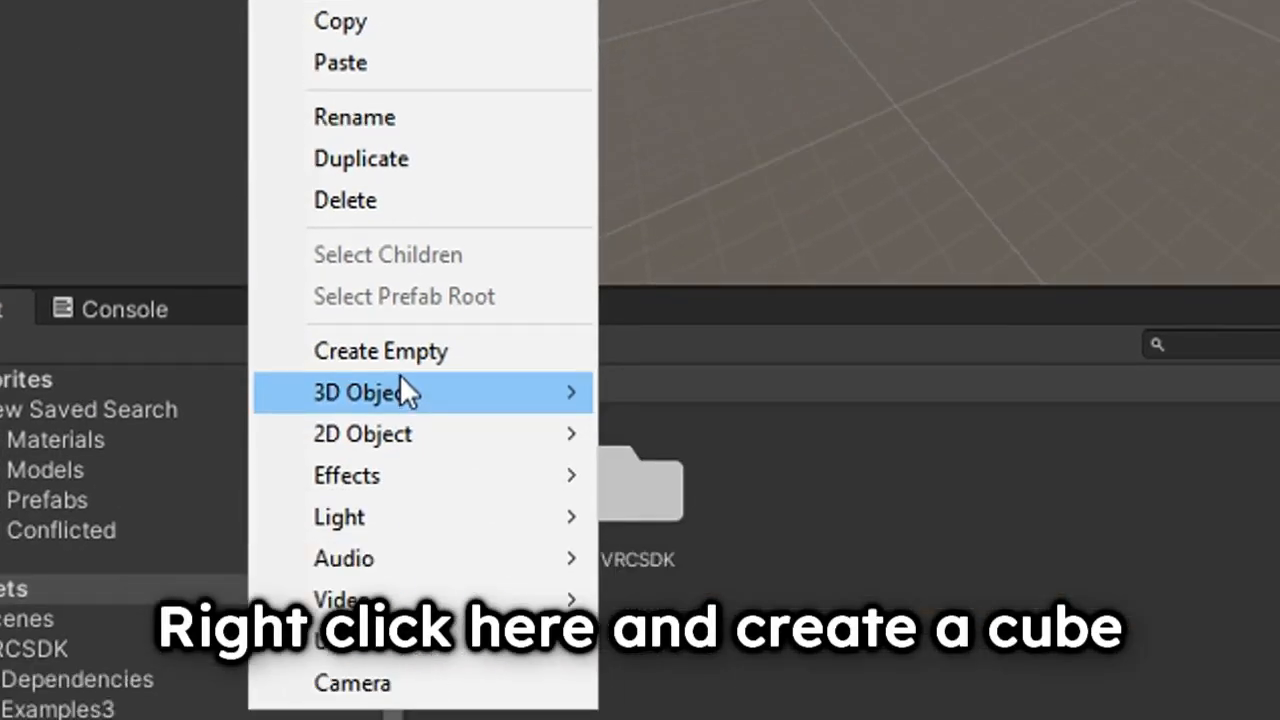
mouse_move(536, 719)
click(693, 392)
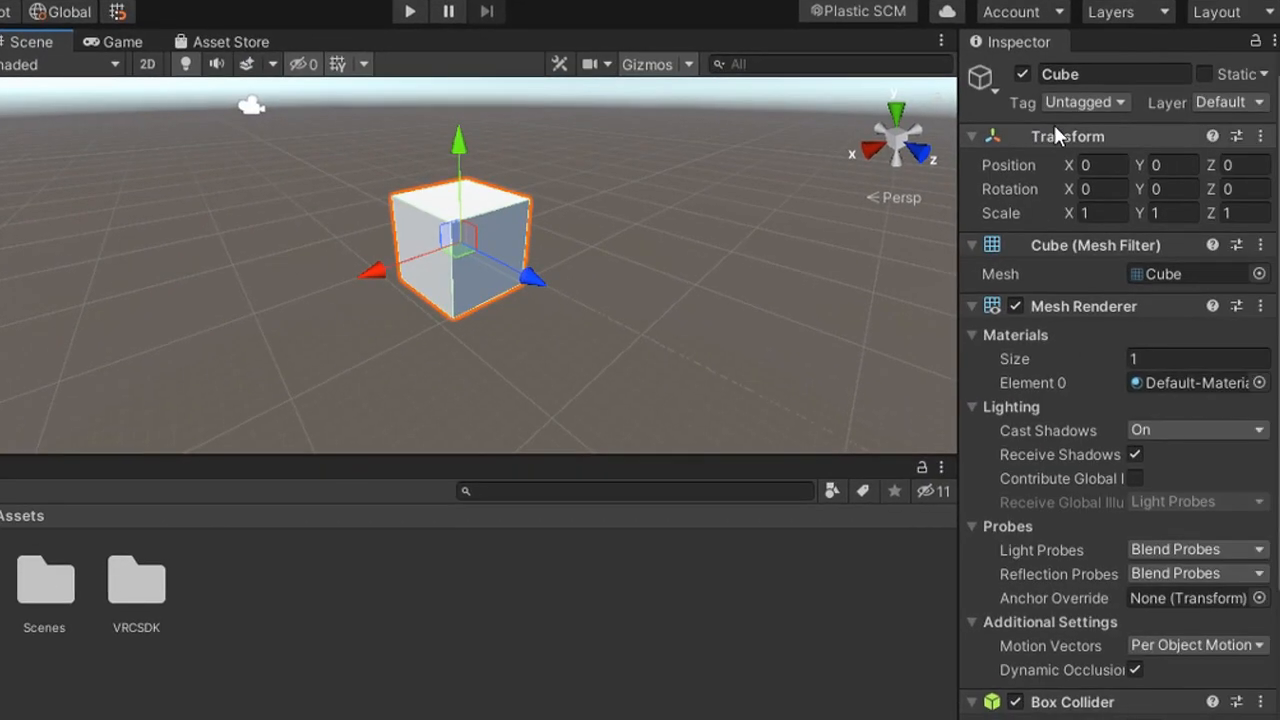
Reset the cube's transform and set its Y scale to 2.
right_click(1054, 136)
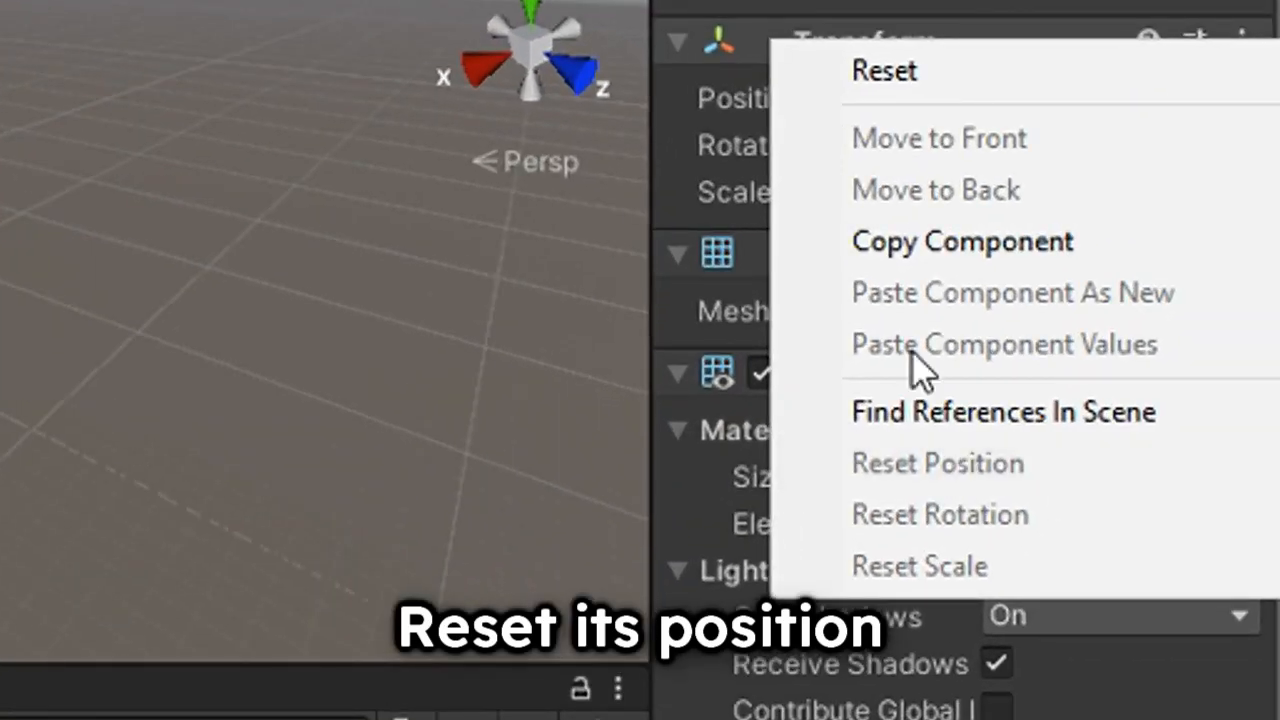
click(1014, 135)
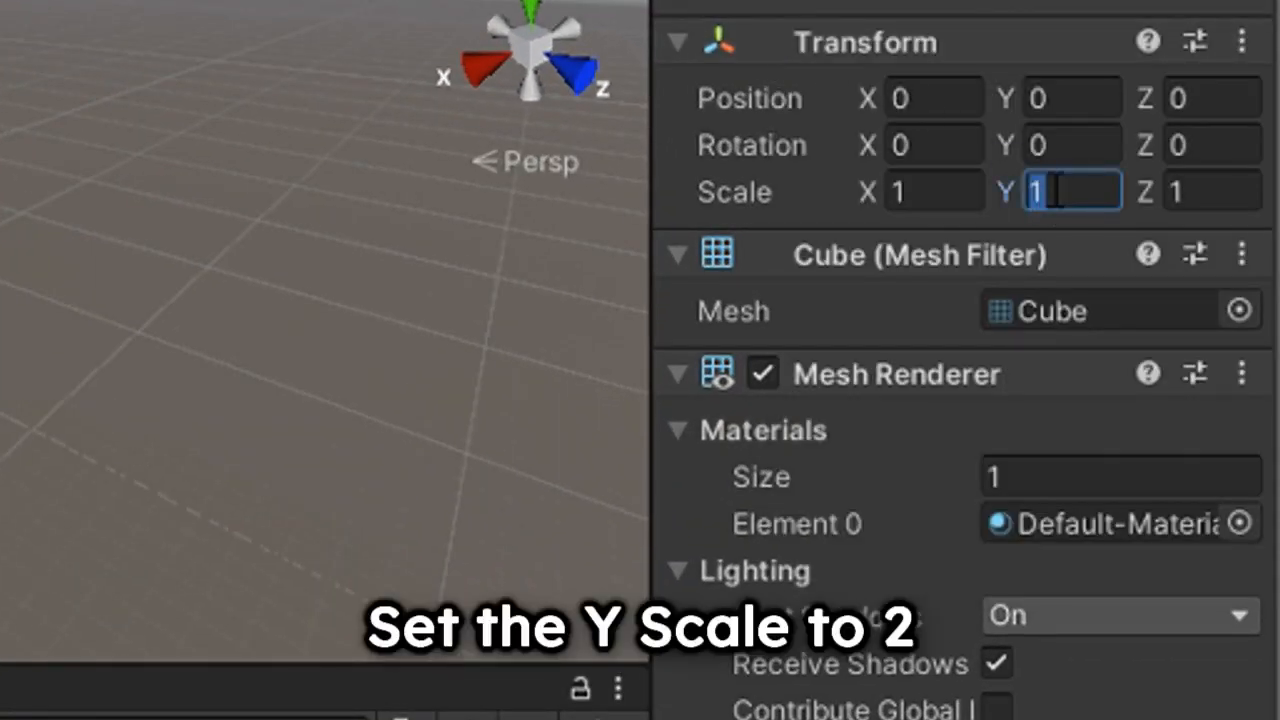
text(2)
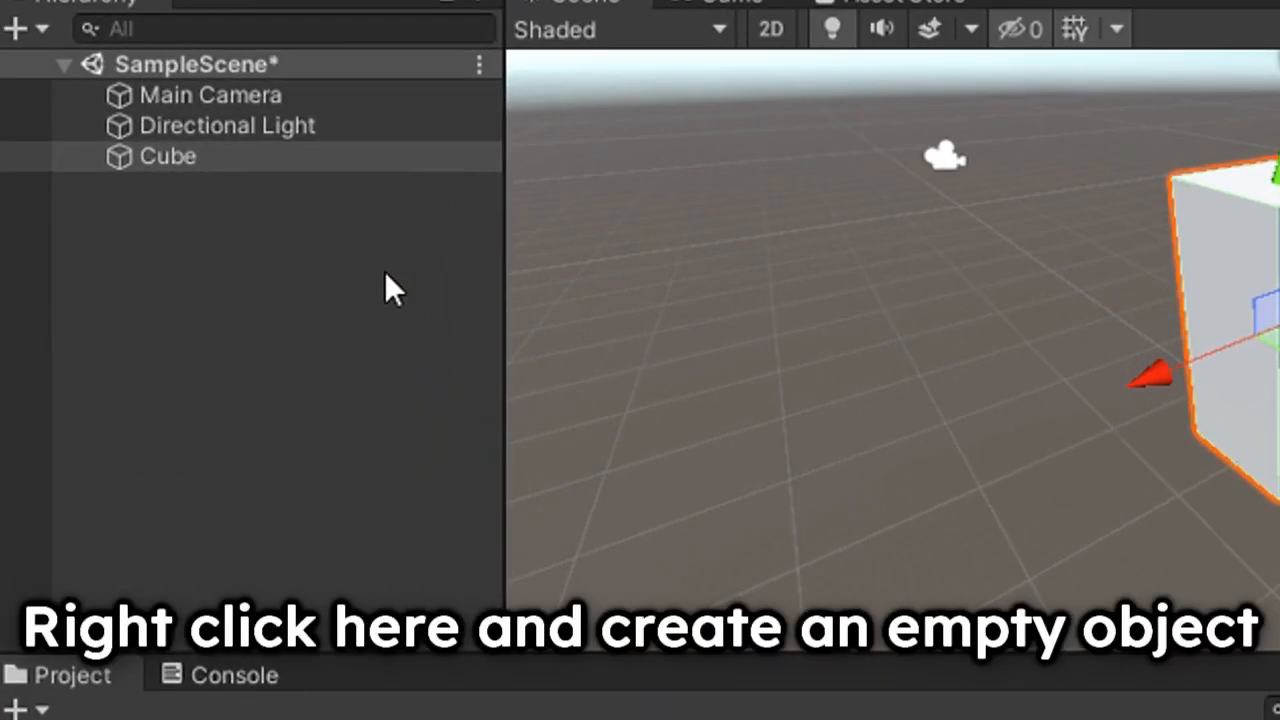
Create an empty object in the scene and rename it Chloe VRC.
right_click(136, 243)
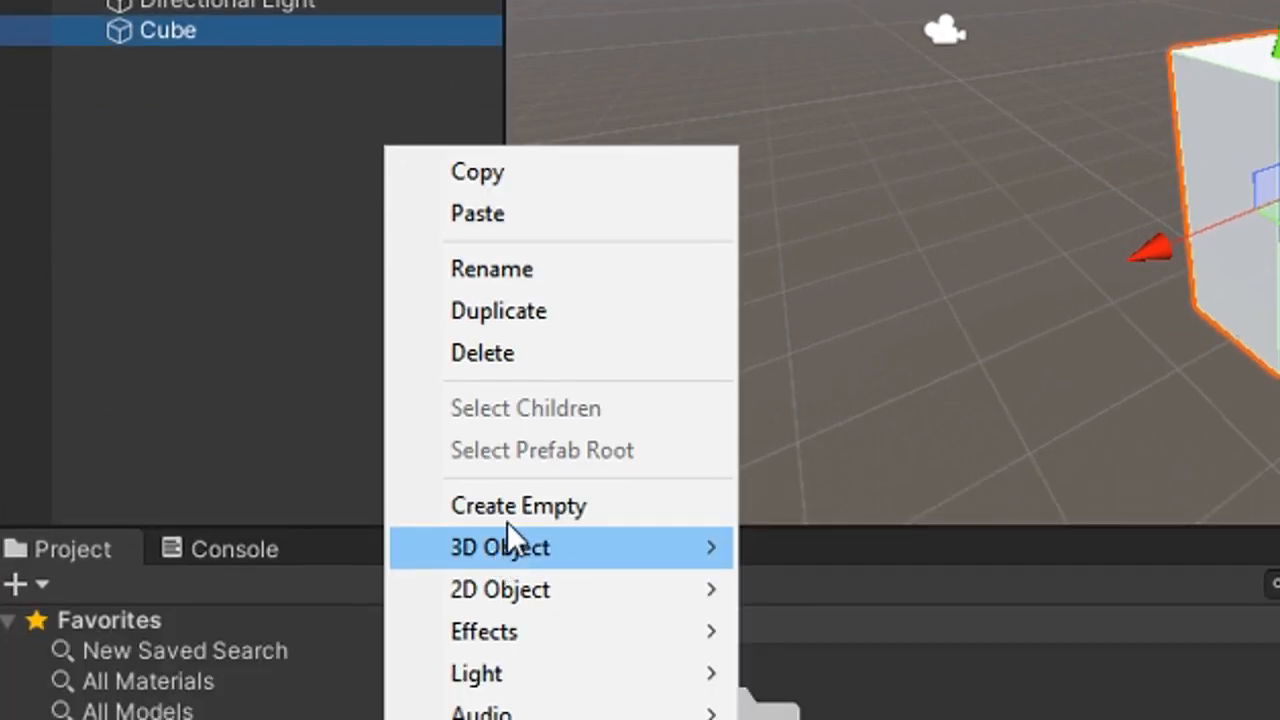
click(500, 632)
key(F2)
text(Chlo)
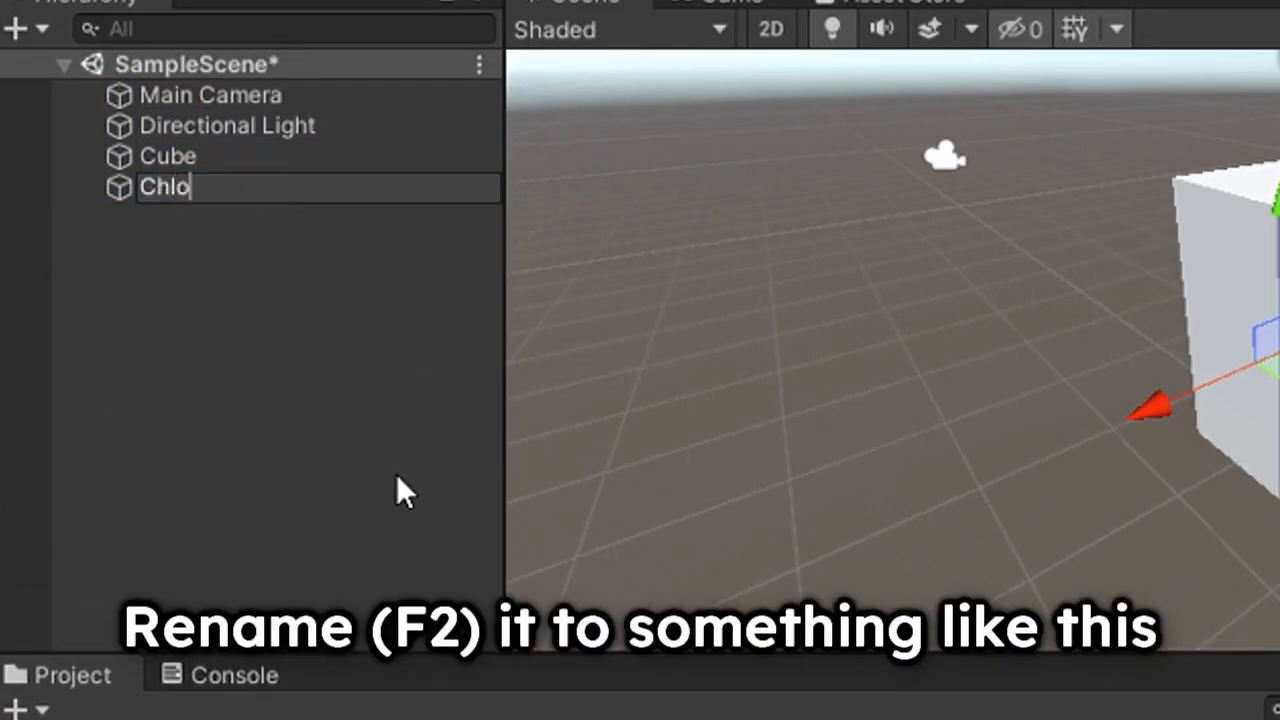
text(e VRC)
key(Return)
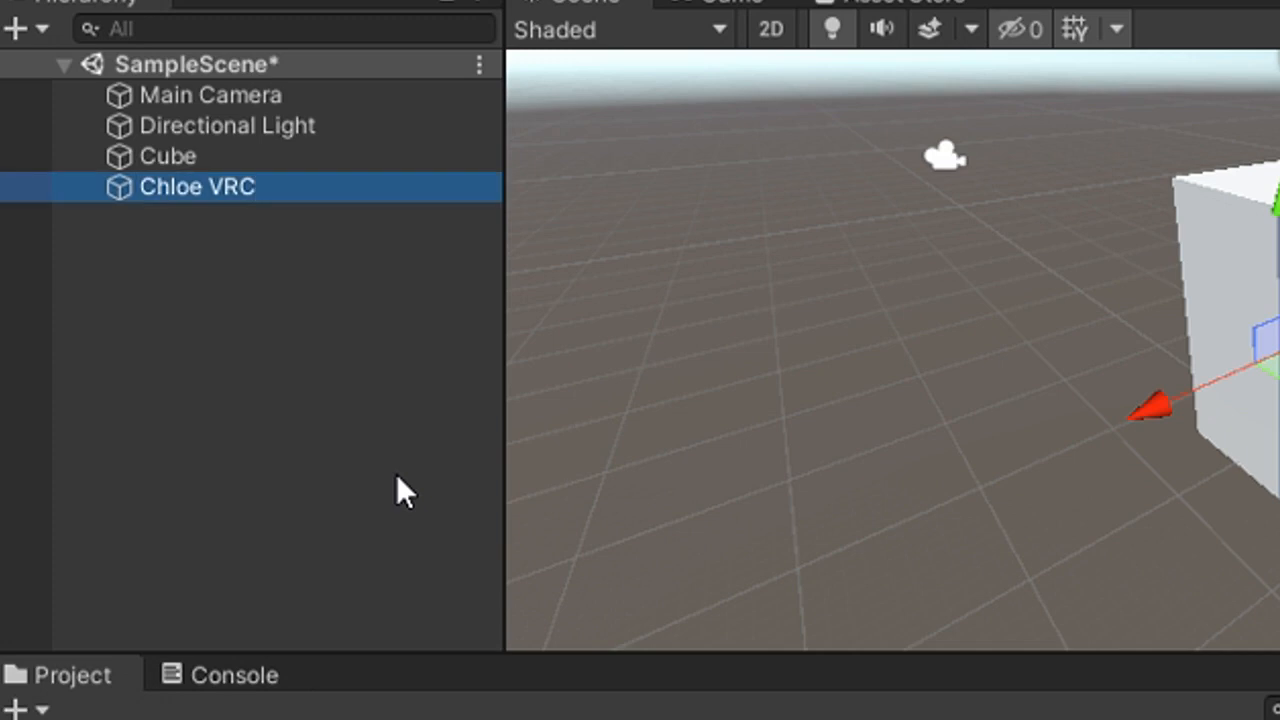
Add a plane as a child of Chloe VRC and rename it Front.
right_click(250, 188)
mouse_move(563, 590)
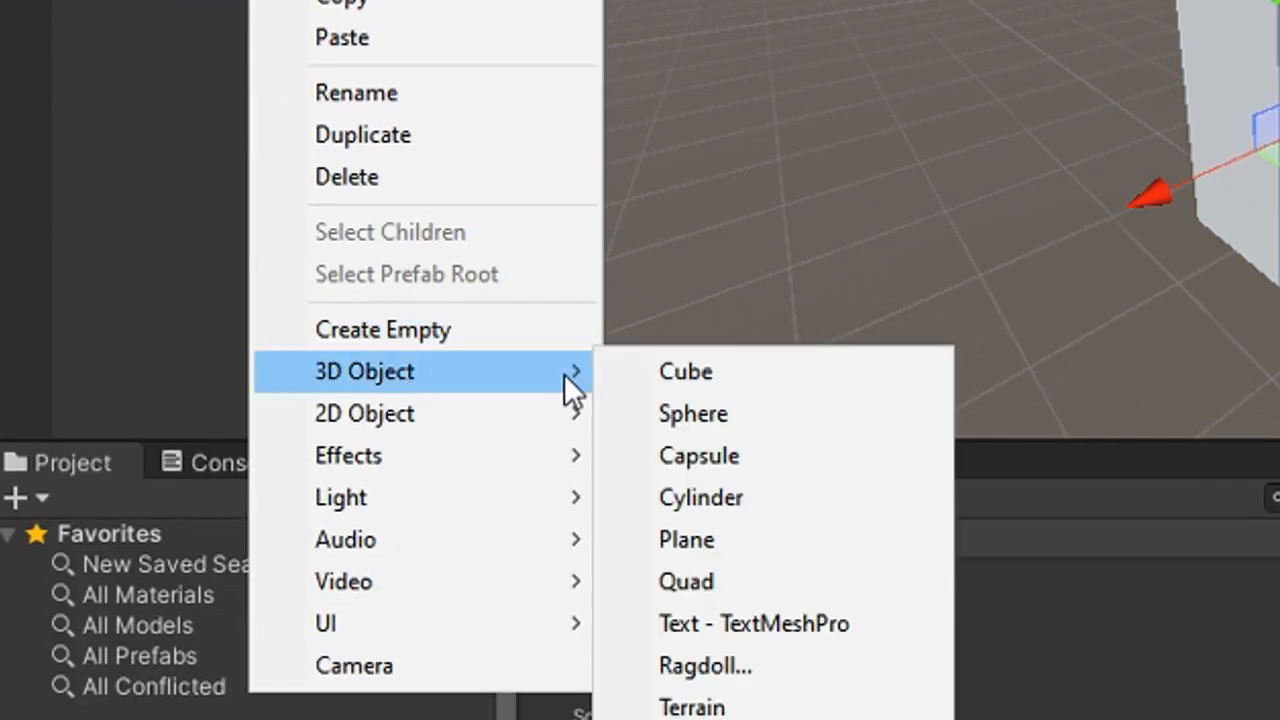
click(692, 532)
key(F2)
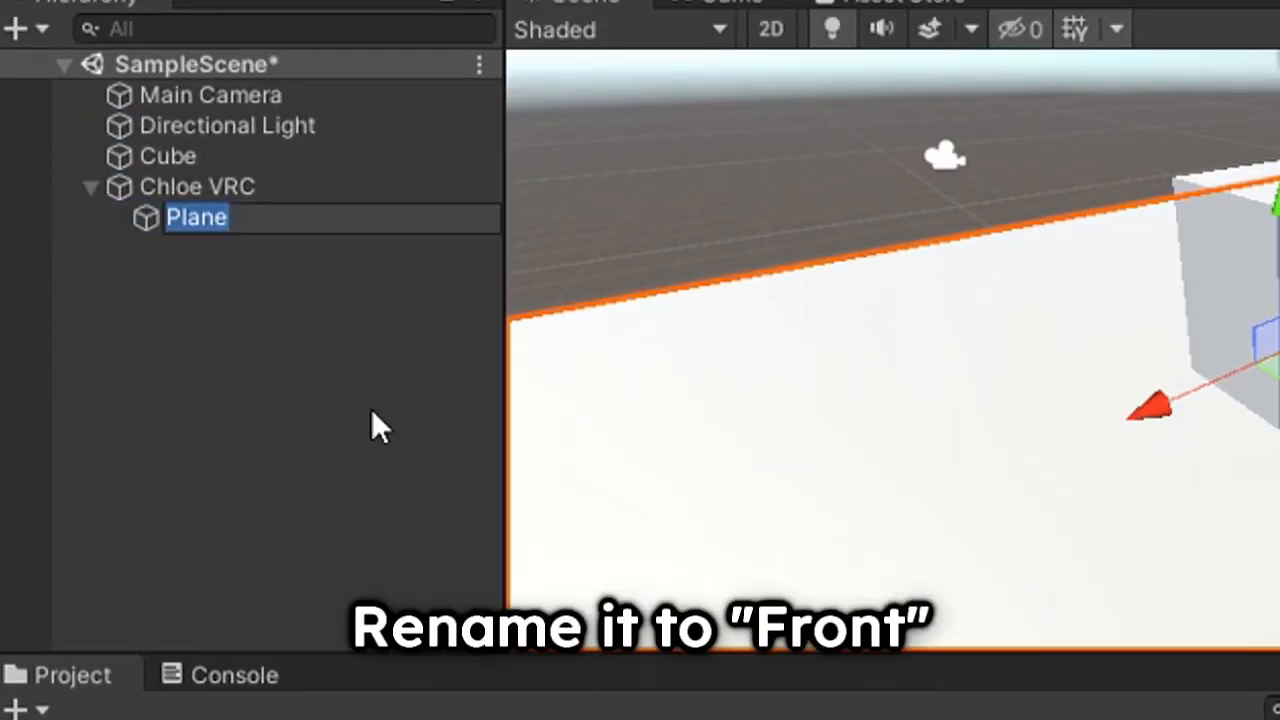
text(Front)
key(Return)
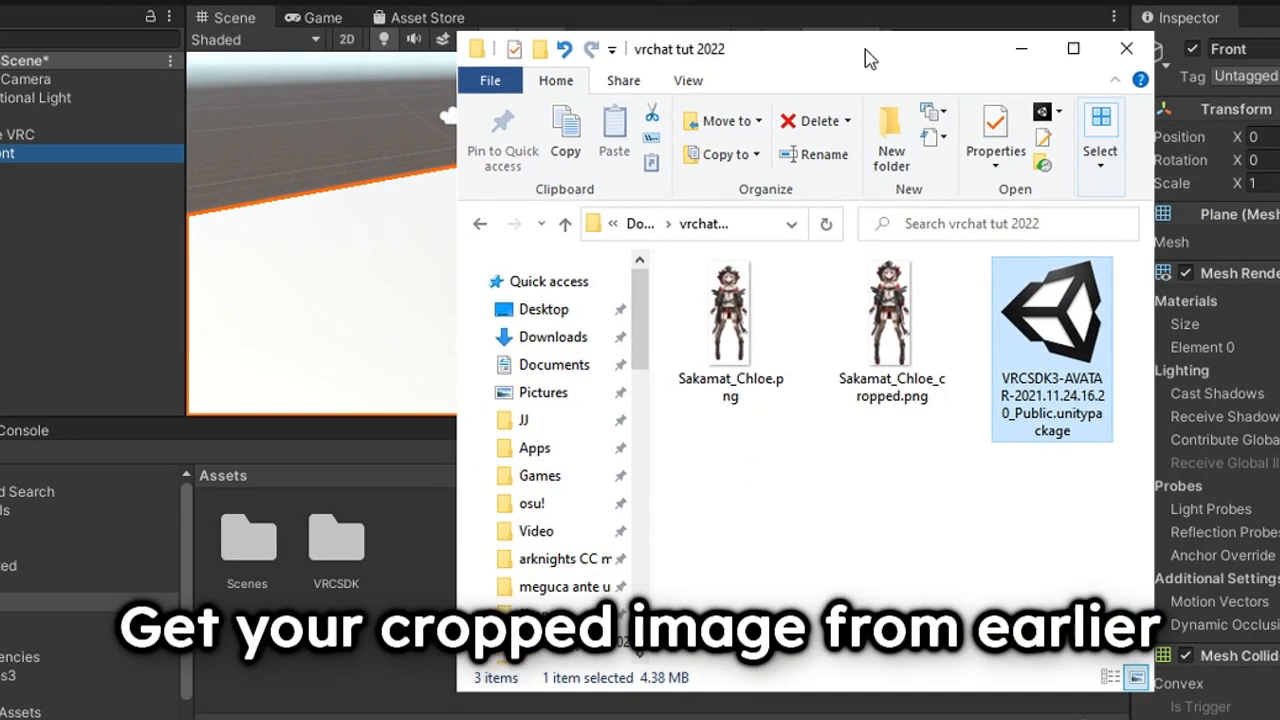
Import Sakamat_Chloe_cropped.png into the project's Assets folder and set the texture's Wrap Mode to Clamp.
click(900, 340)
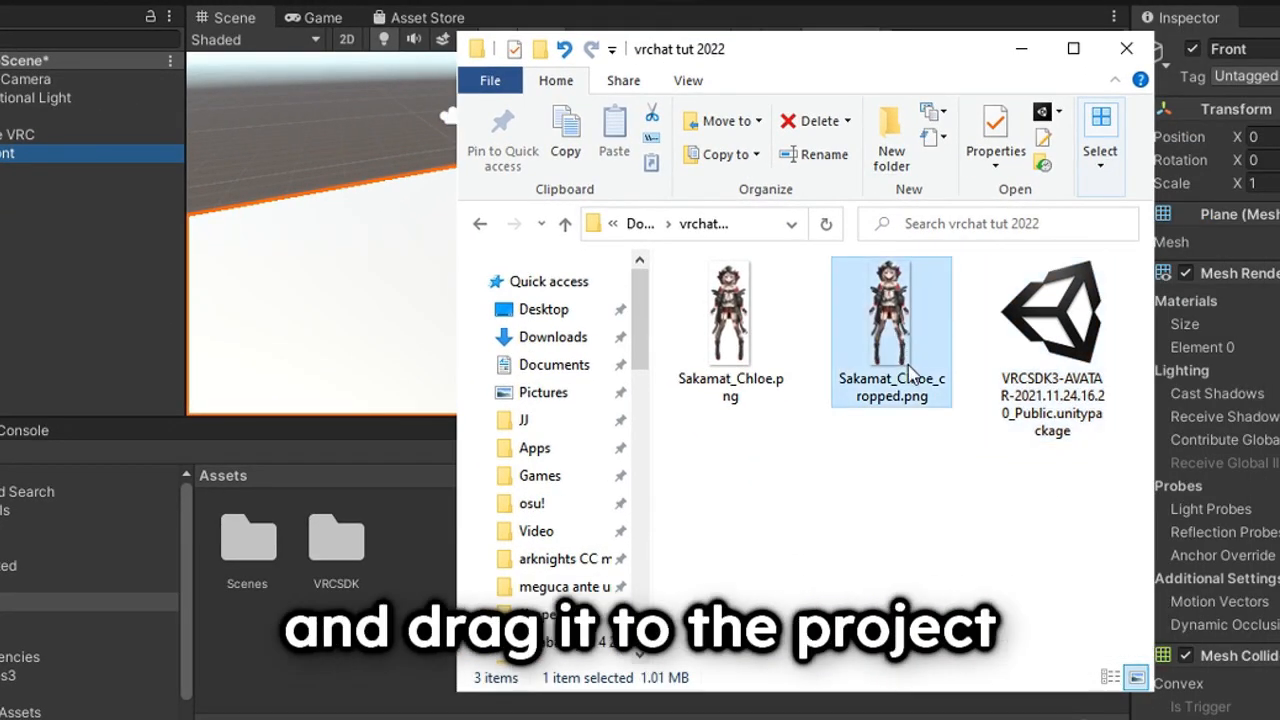
drag(910, 372, 415, 597)
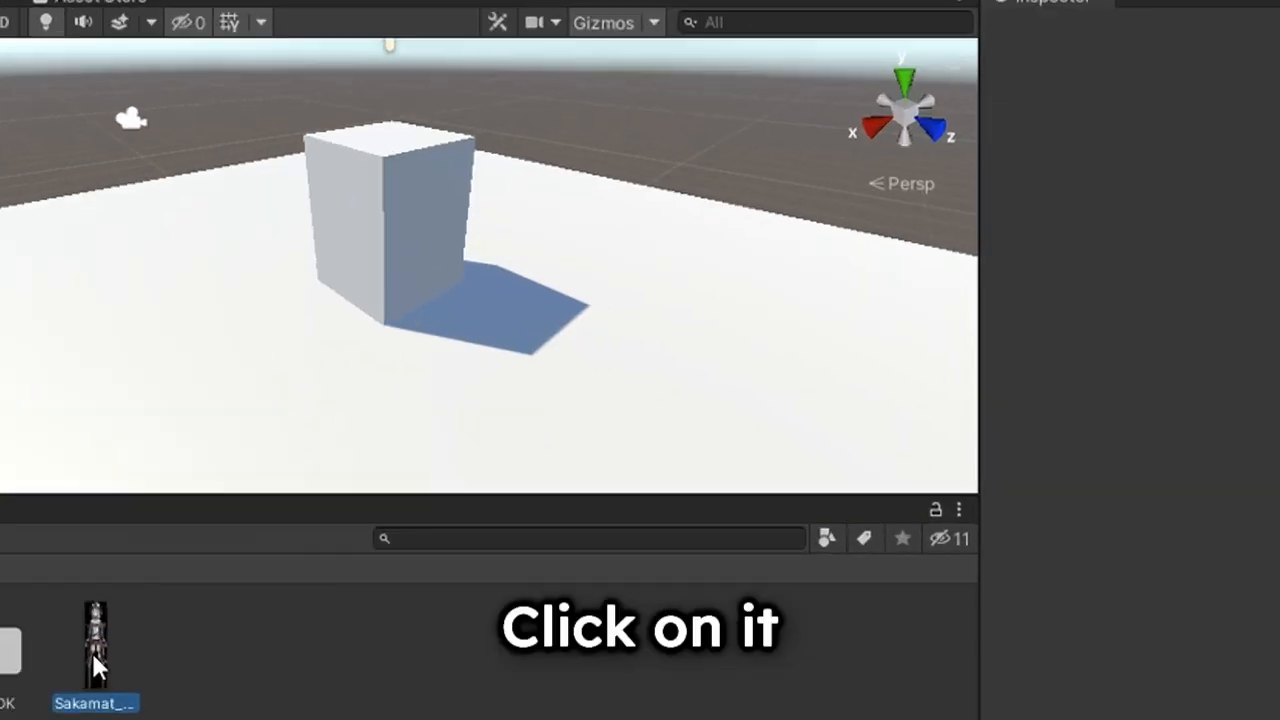
click(91, 650)
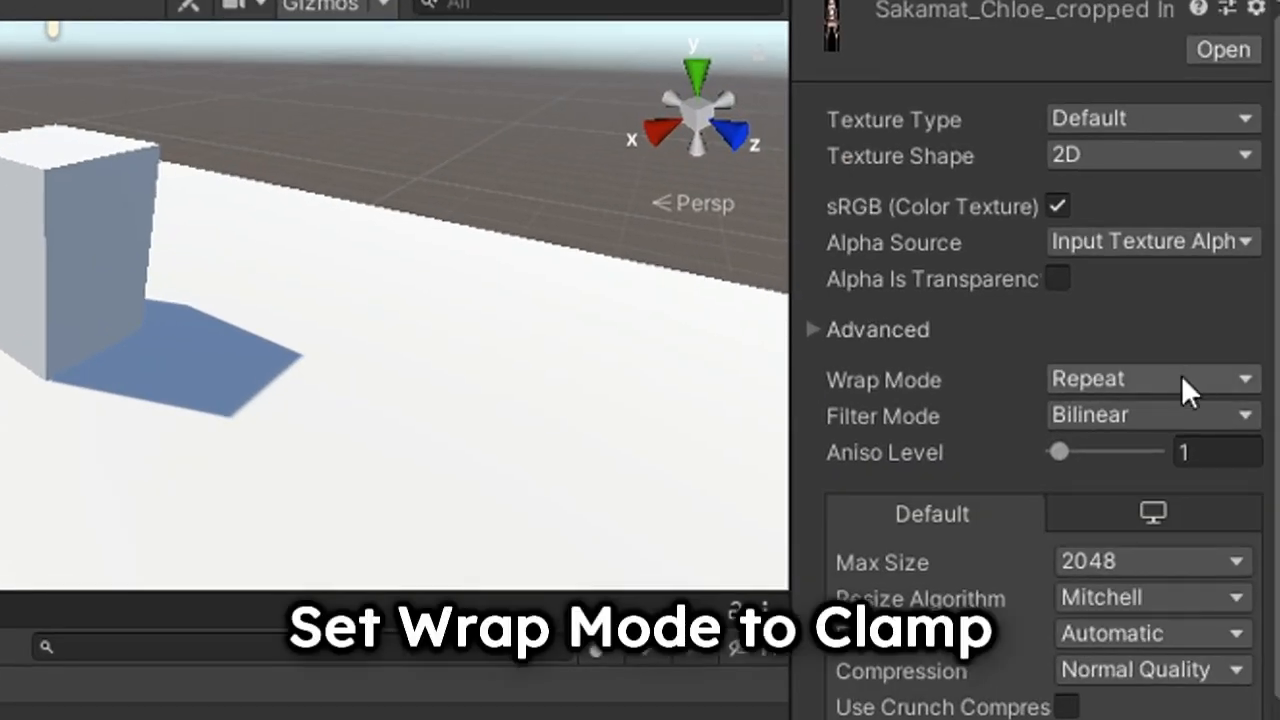
click(1181, 378)
click(1105, 457)
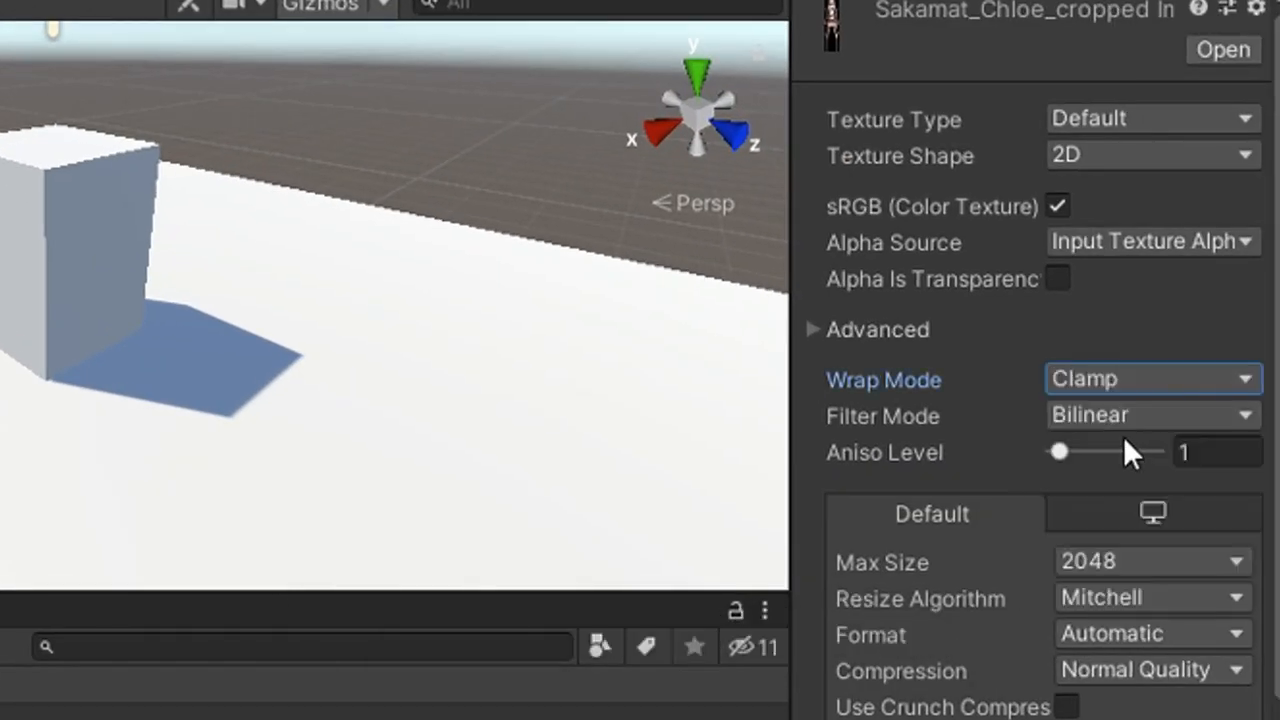
Set the texture's Filter Mode to Point (no filter), enable Alpha Is Transparency, and apply the import settings.
click(1178, 416)
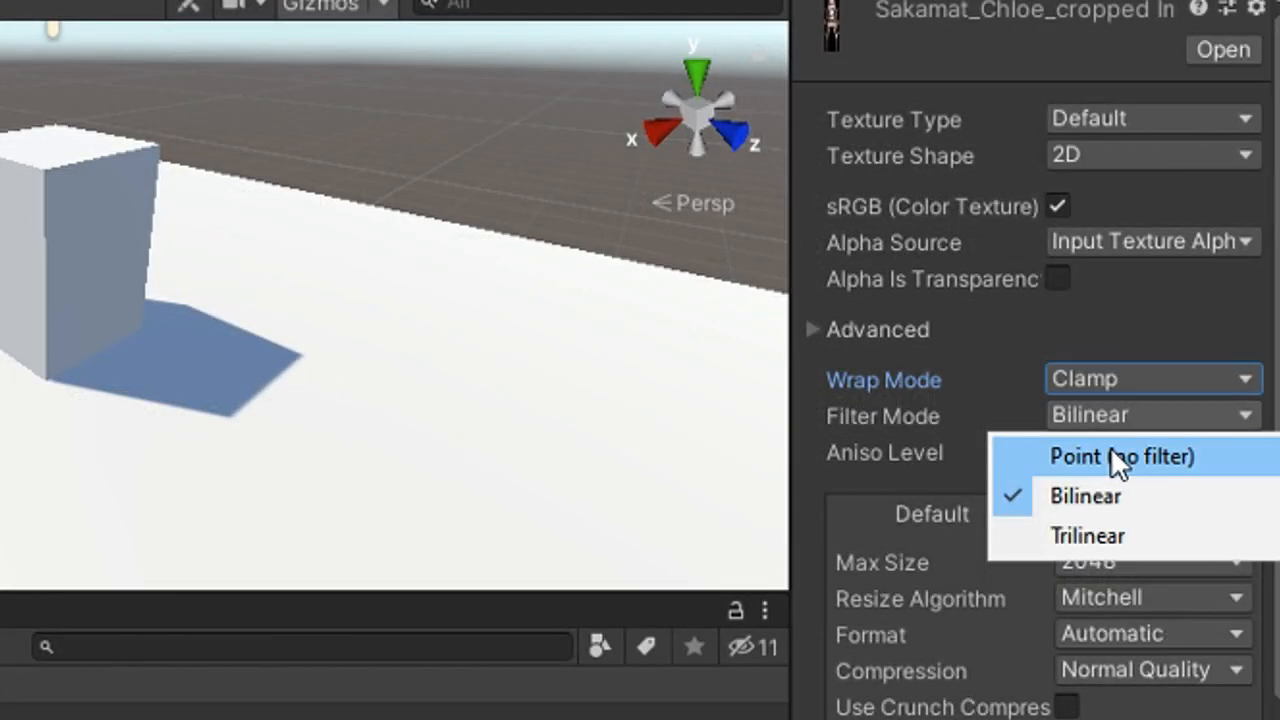
click(1110, 447)
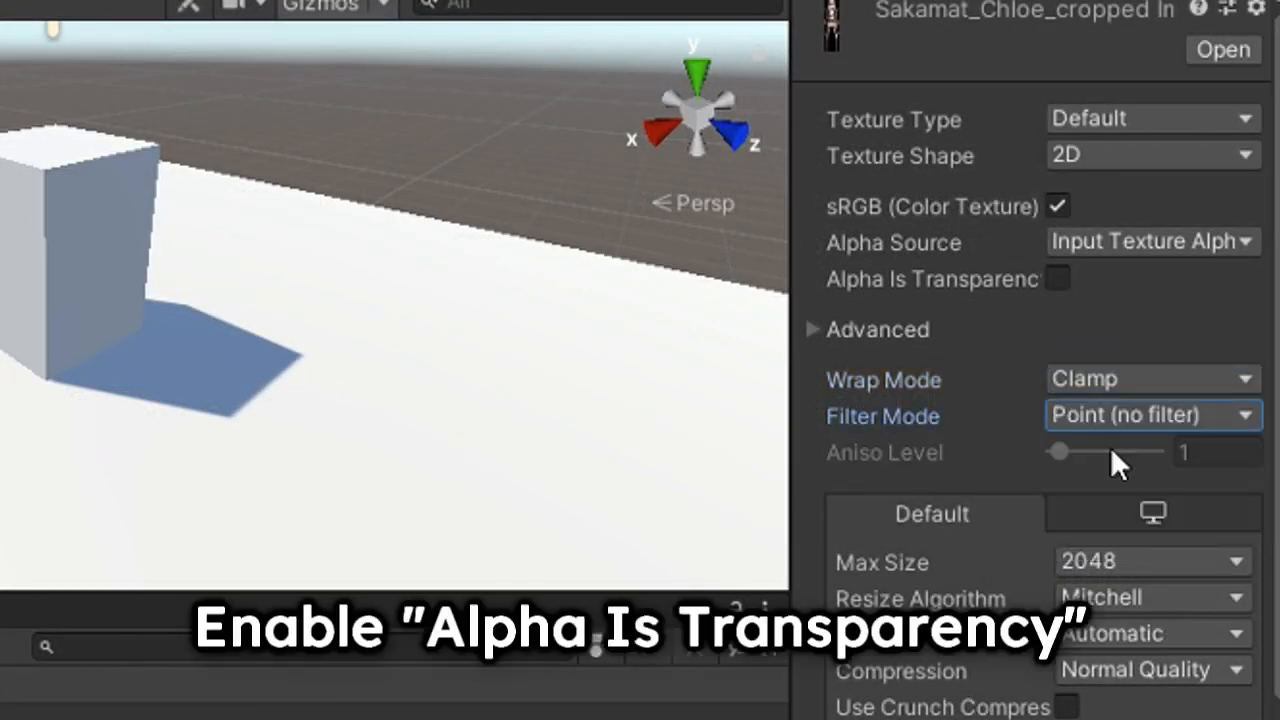
click(1061, 280)
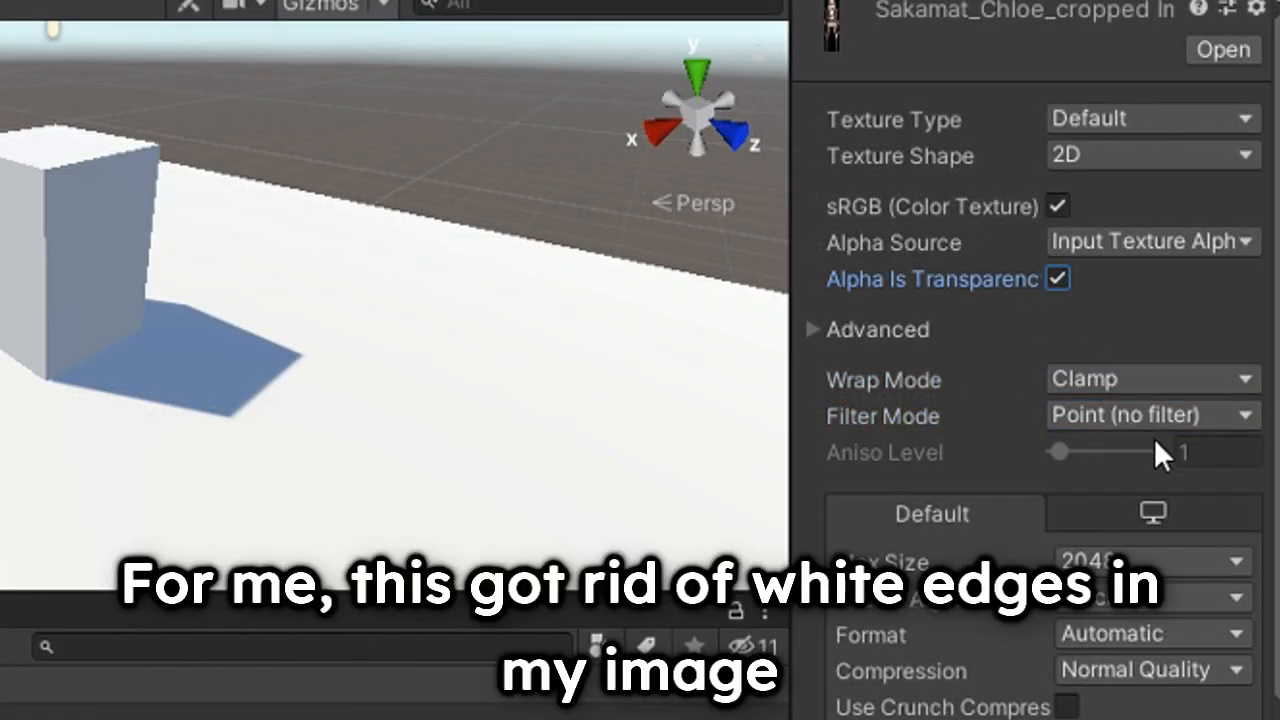
scroll(1157, 455, down, 2)
click(1233, 640)
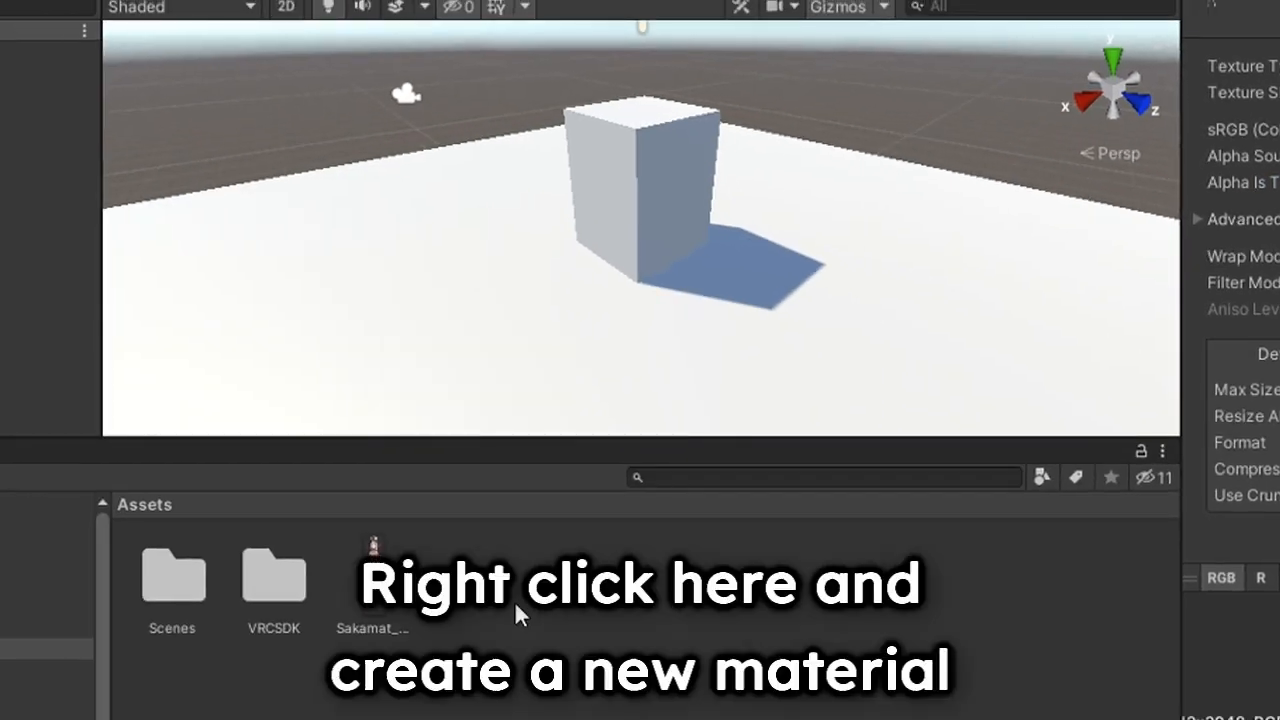
Create a new material in the Assets folder and name it Chloe Material.
right_click(517, 597)
mouse_move(200, 86)
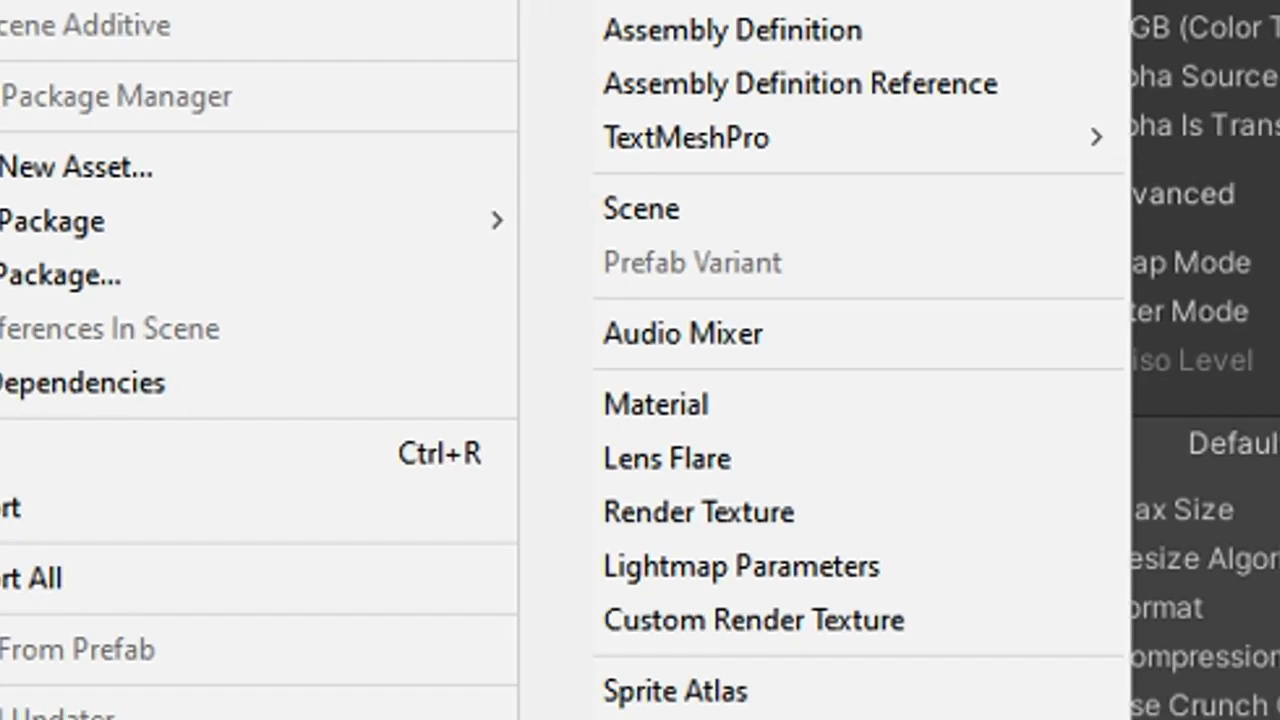
click(710, 345)
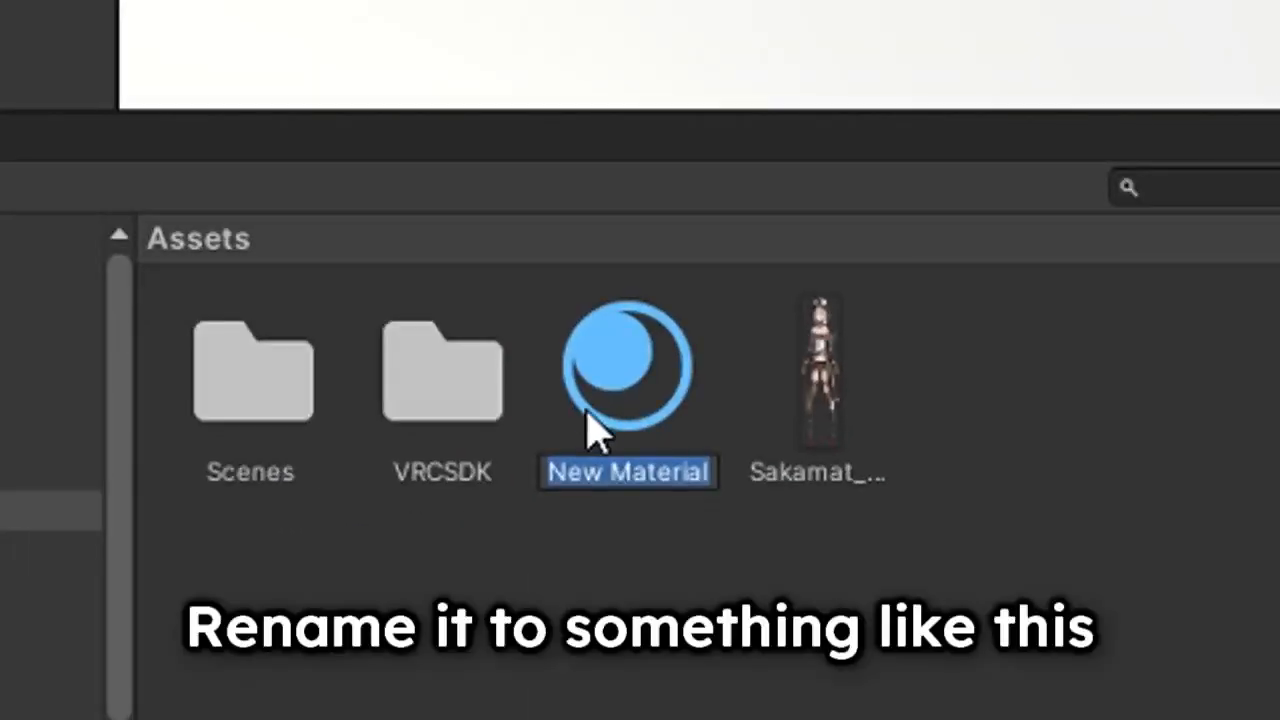
text(Chloe Material)
key(Return)
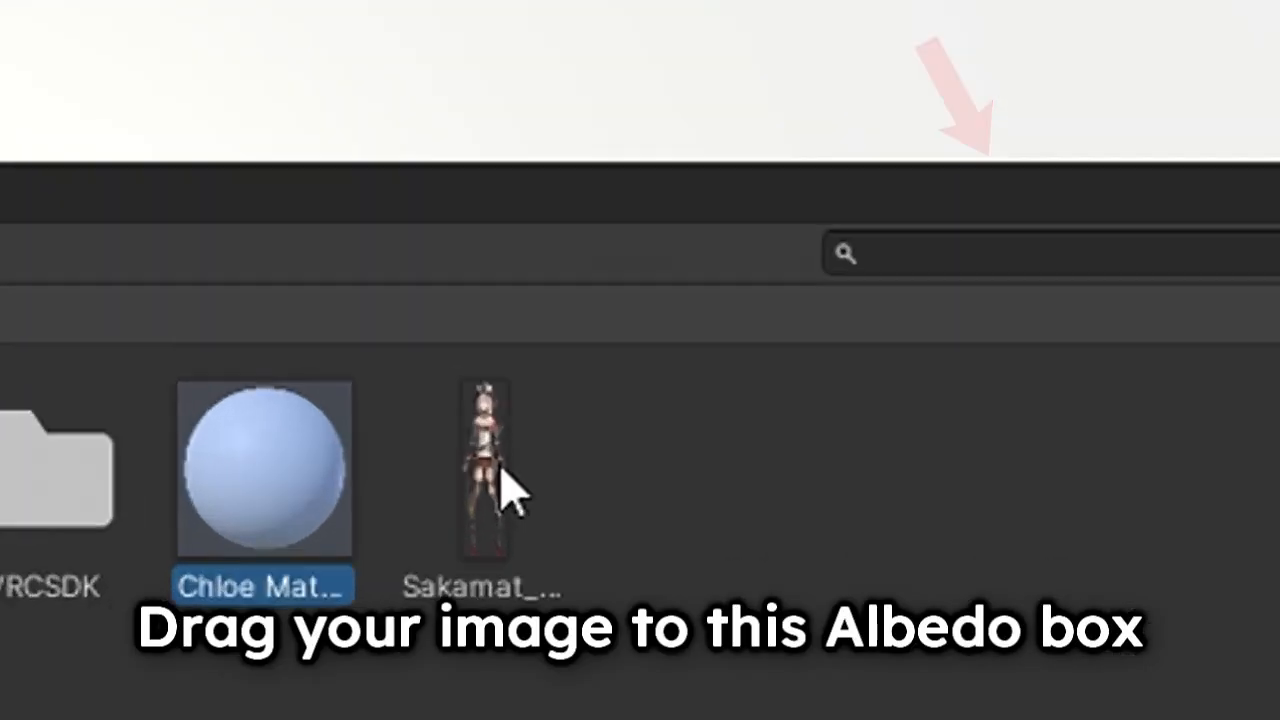
Assign the Sakamat_Chloe_cropped image as Chloe Material's Albedo texture and change its shader to VRChat/Sprites/Diffuse.
drag(357, 563, 990, 196)
drag(718, 310, 734, 191)
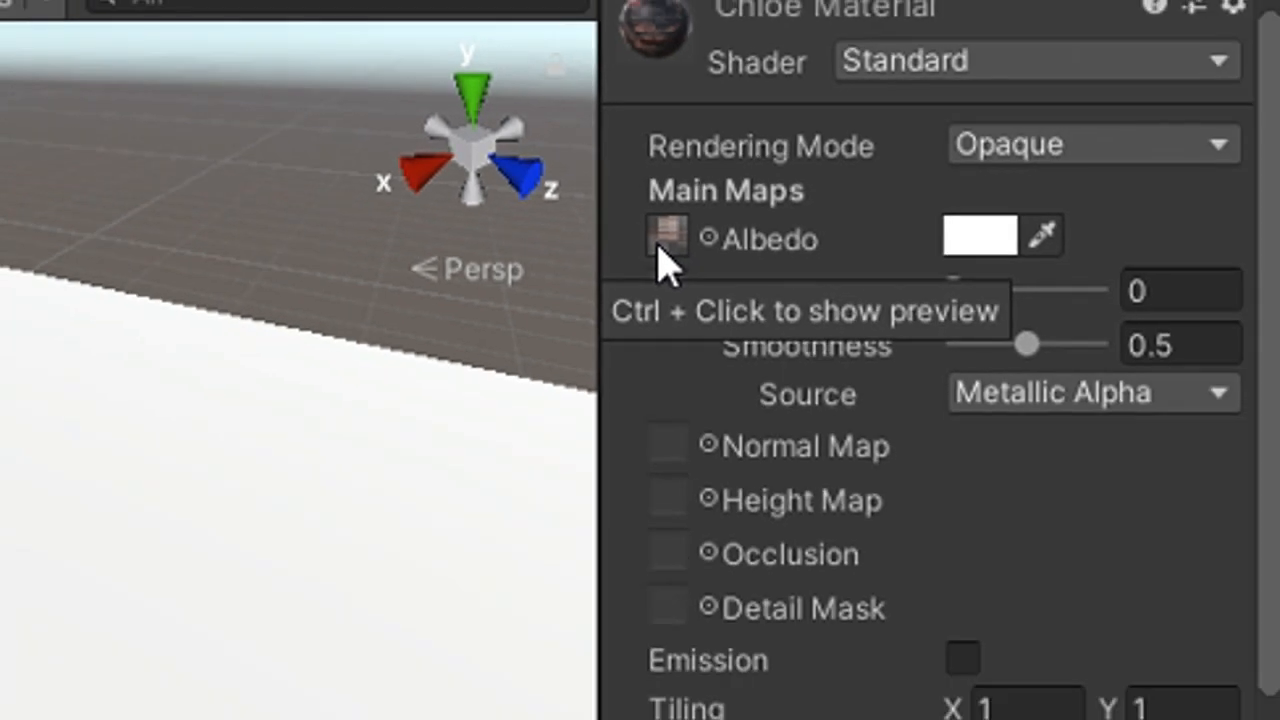
click(945, 70)
click(797, 236)
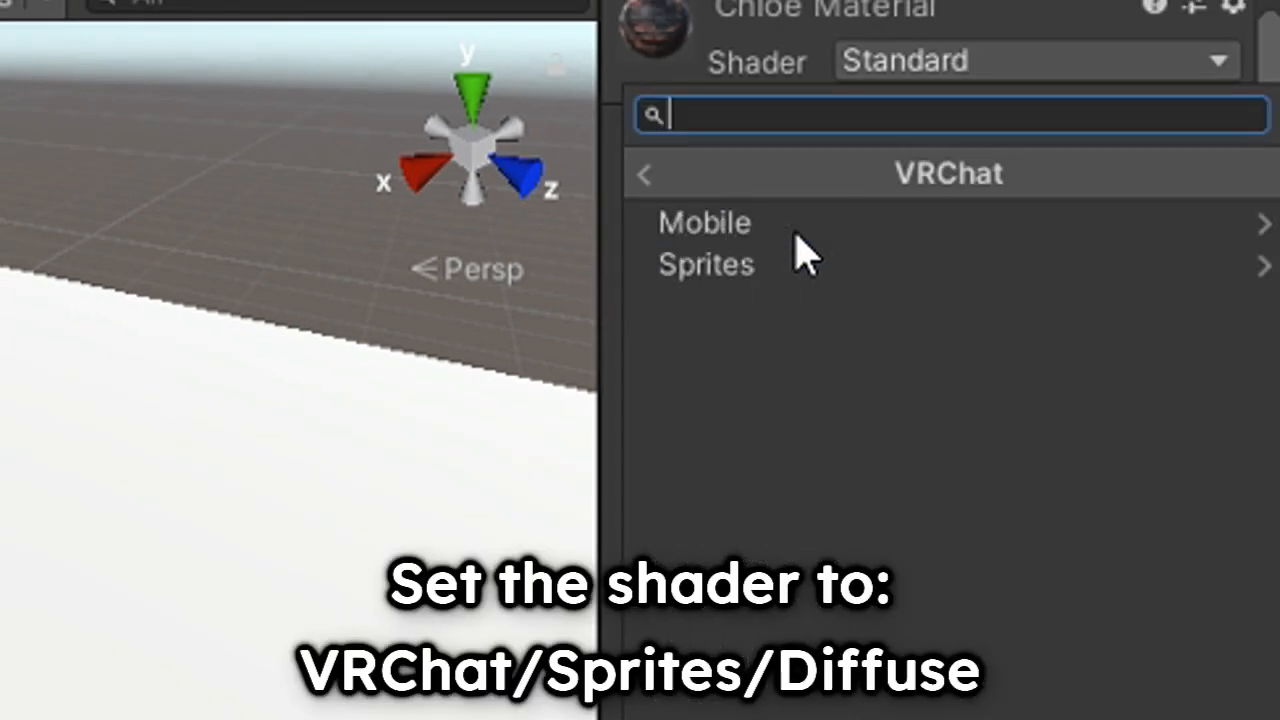
click(733, 268)
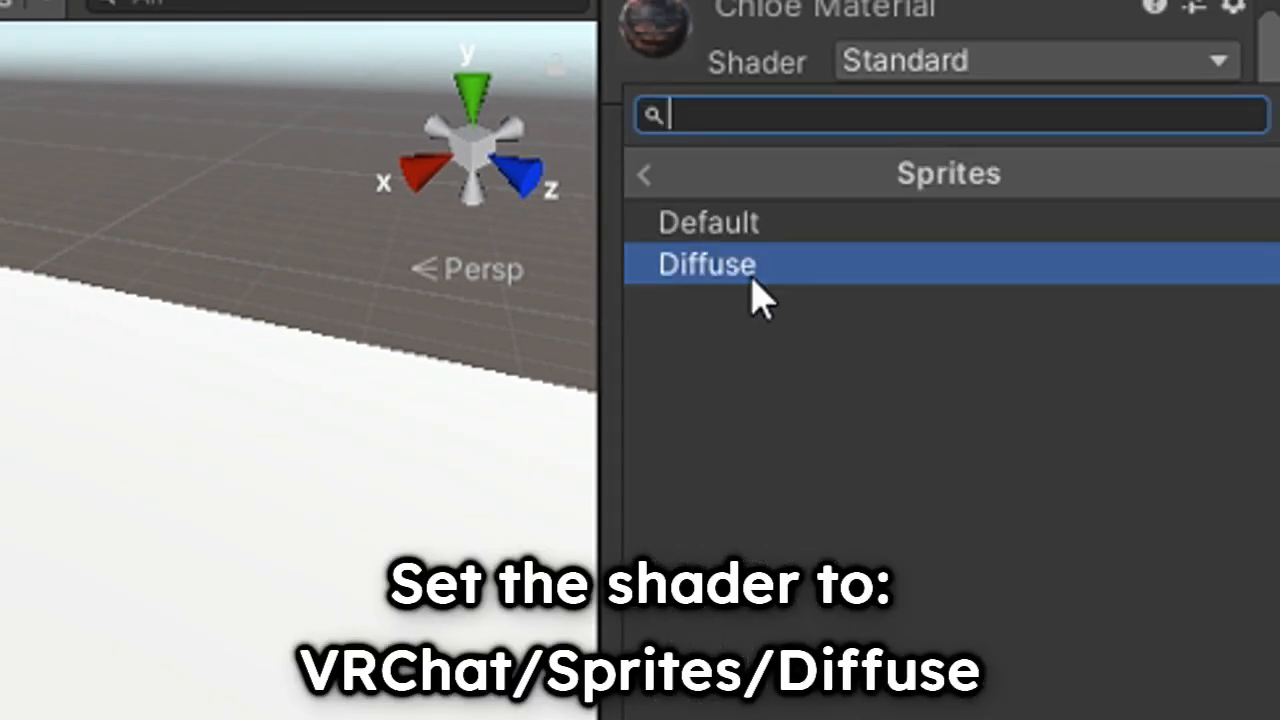
click(752, 279)
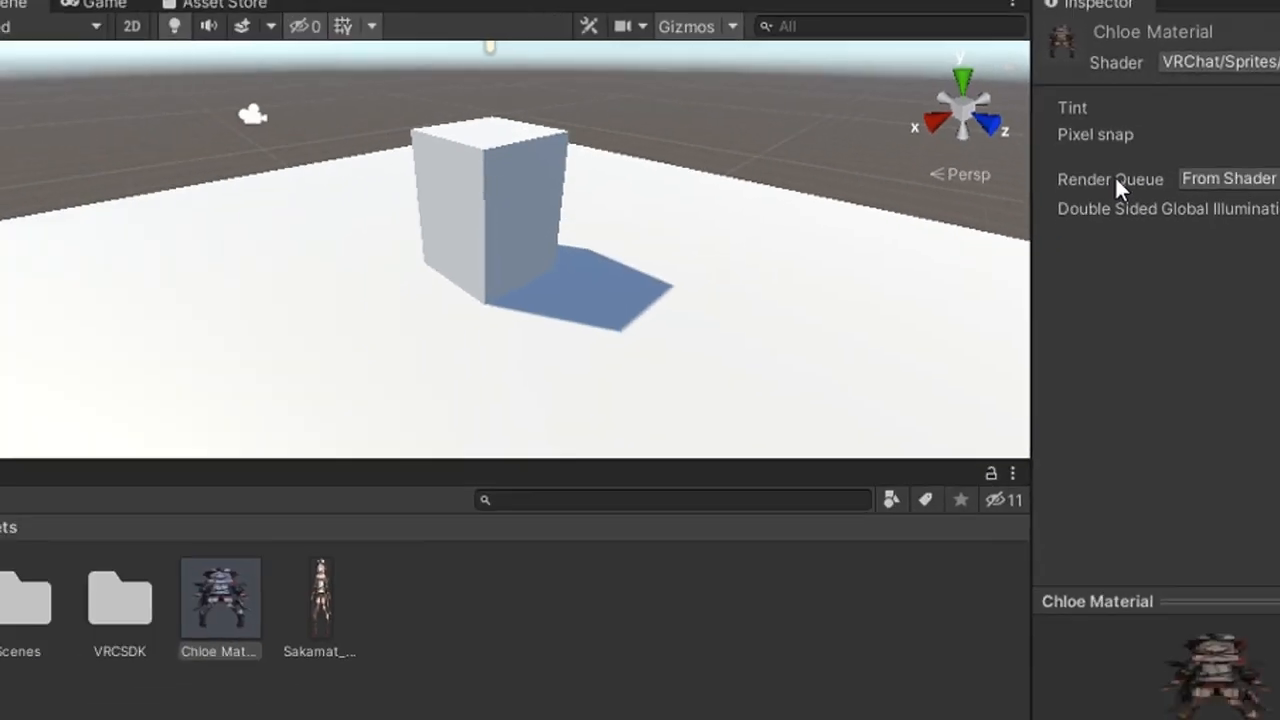
Apply Chloe Material to the Front plane and reset the position of the Chloe VRC object.
drag(380, 530, 599, 271)
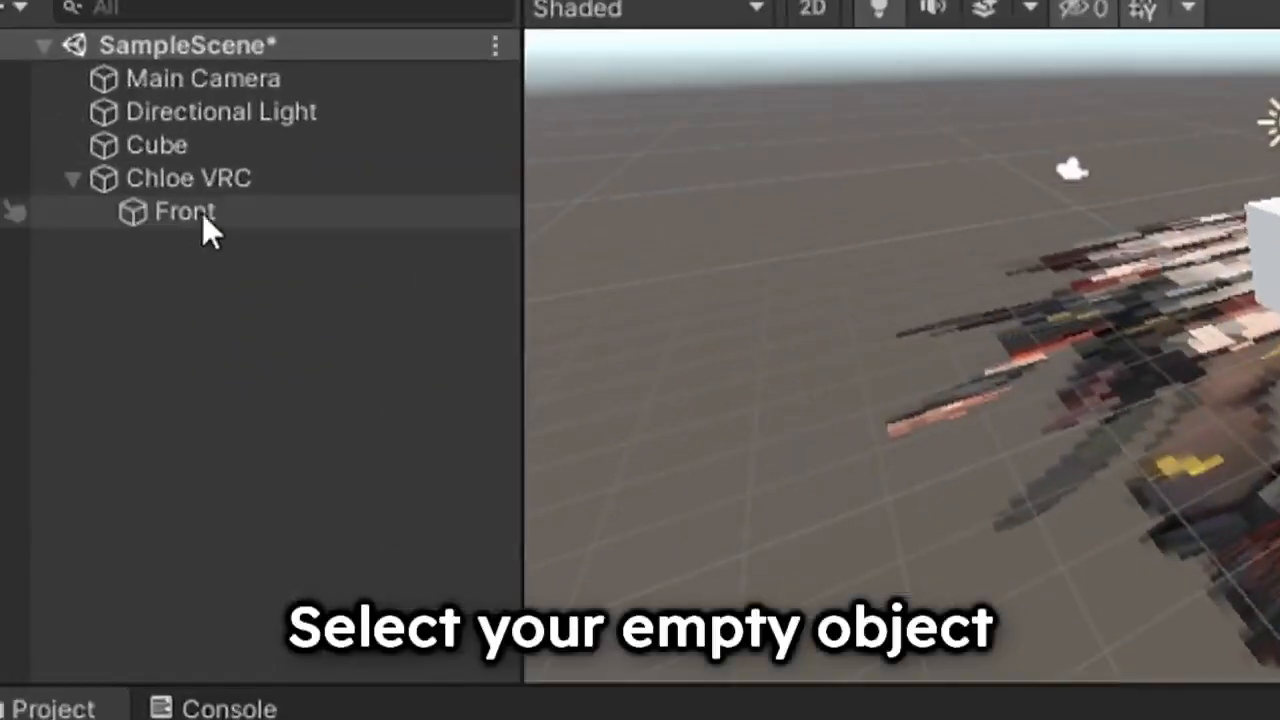
click(169, 188)
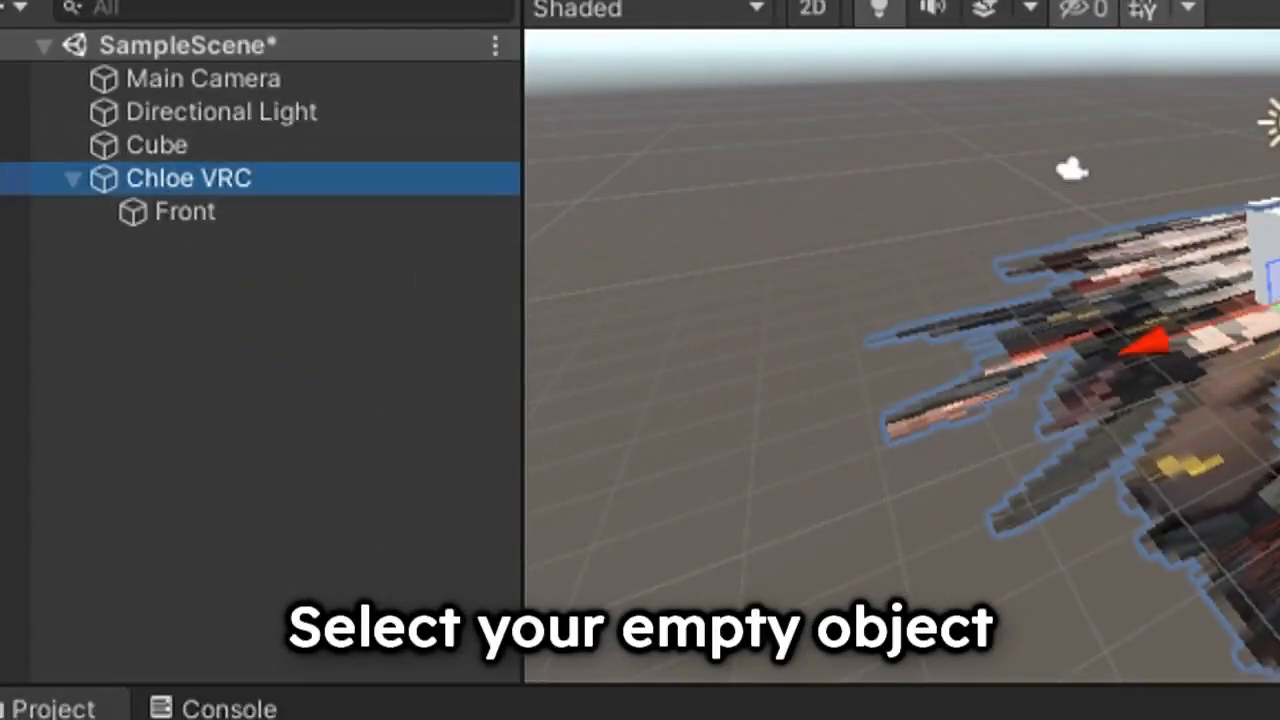
right_click(935, 84)
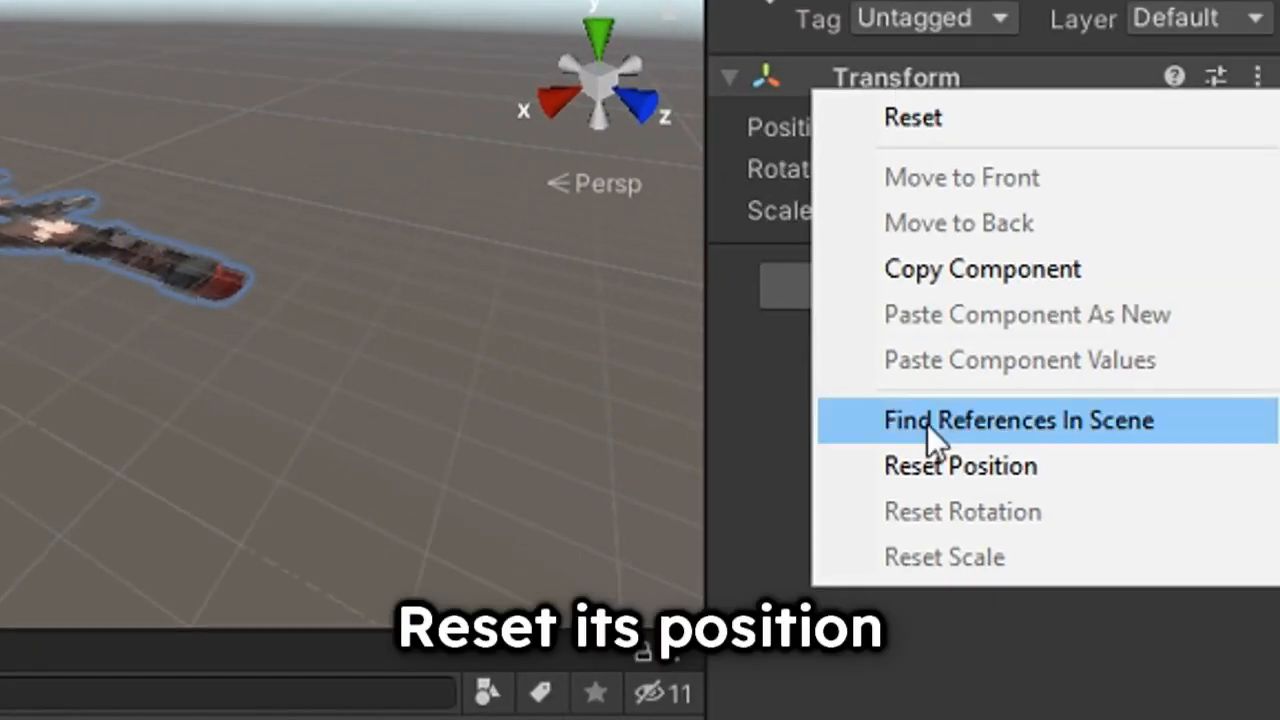
click(958, 465)
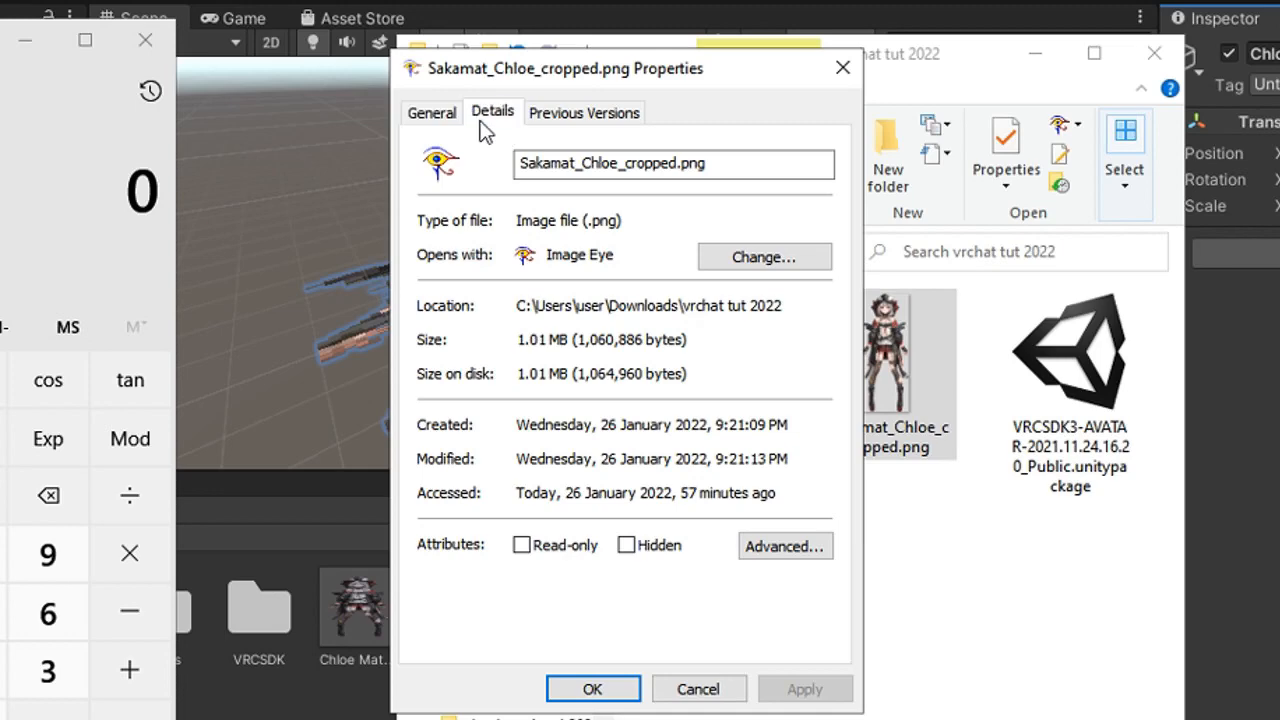
Look up the pixel dimensions of Sakamat_Chloe_cropped.png, divide width by height (709 ÷ 1824) in Calculator, and copy the result.
click(480, 121)
drag(175, 38, 341, 36)
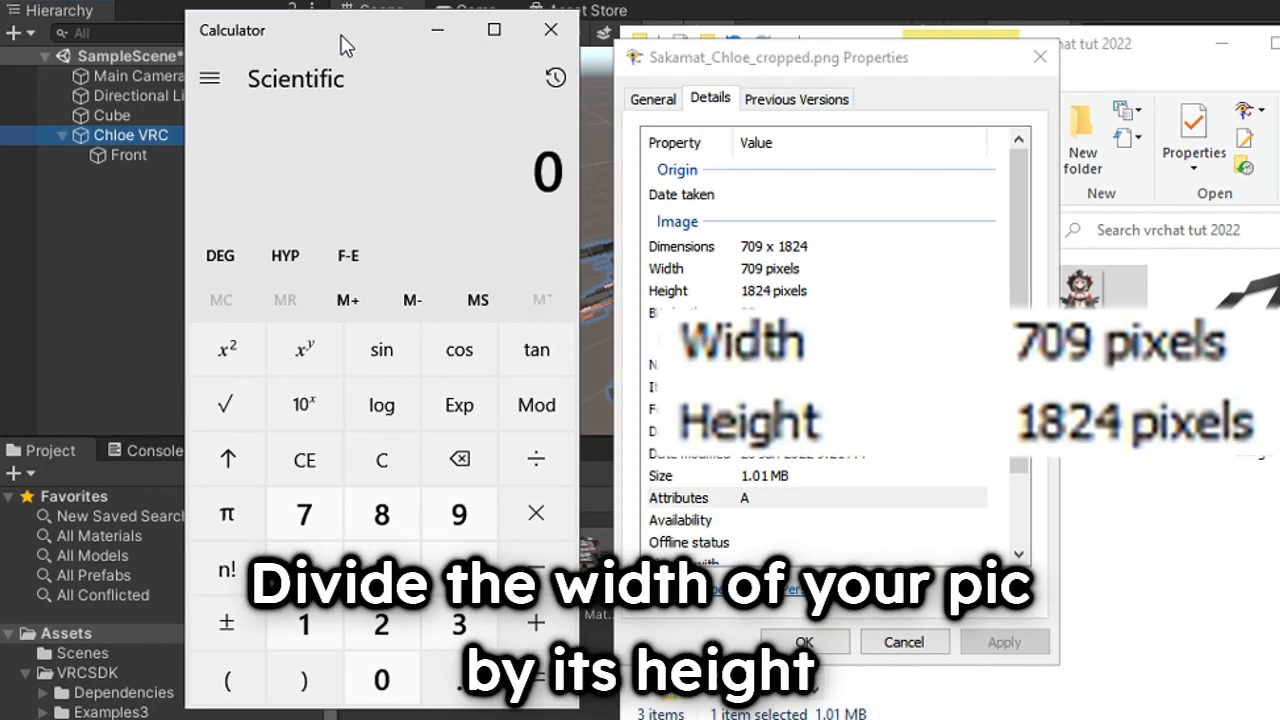
click(304, 514)
click(381, 680)
click(458, 514)
click(536, 459)
click(304, 624)
click(381, 514)
click(551, 676)
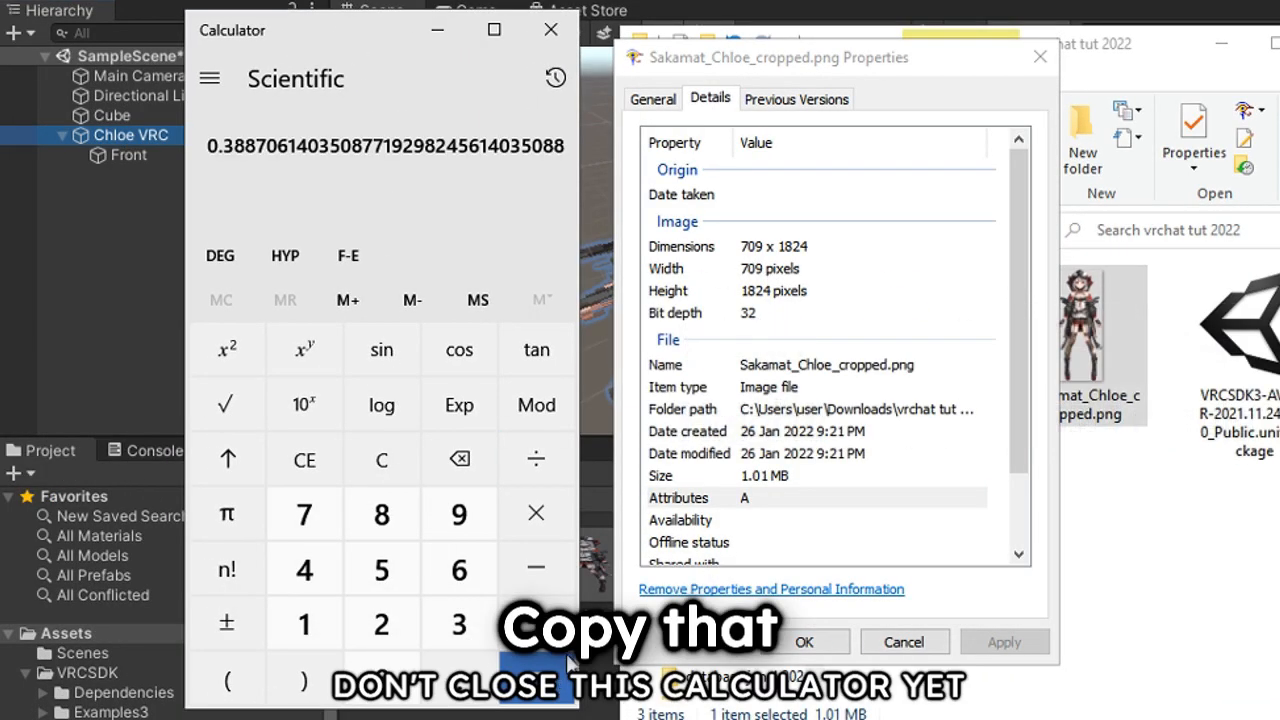
right_click(429, 153)
click(481, 176)
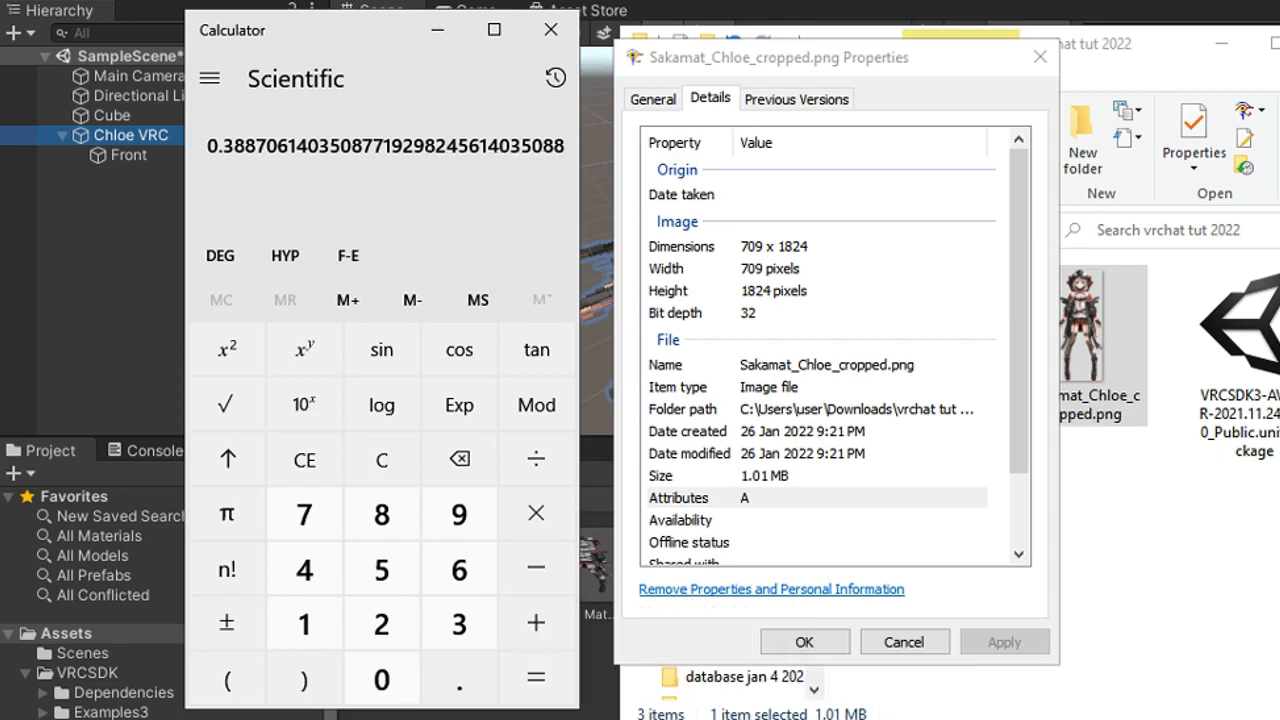
In Unity, set the Front plane's X scale to the copied width-to-height ratio and its X rotation to 90.
click(128, 155)
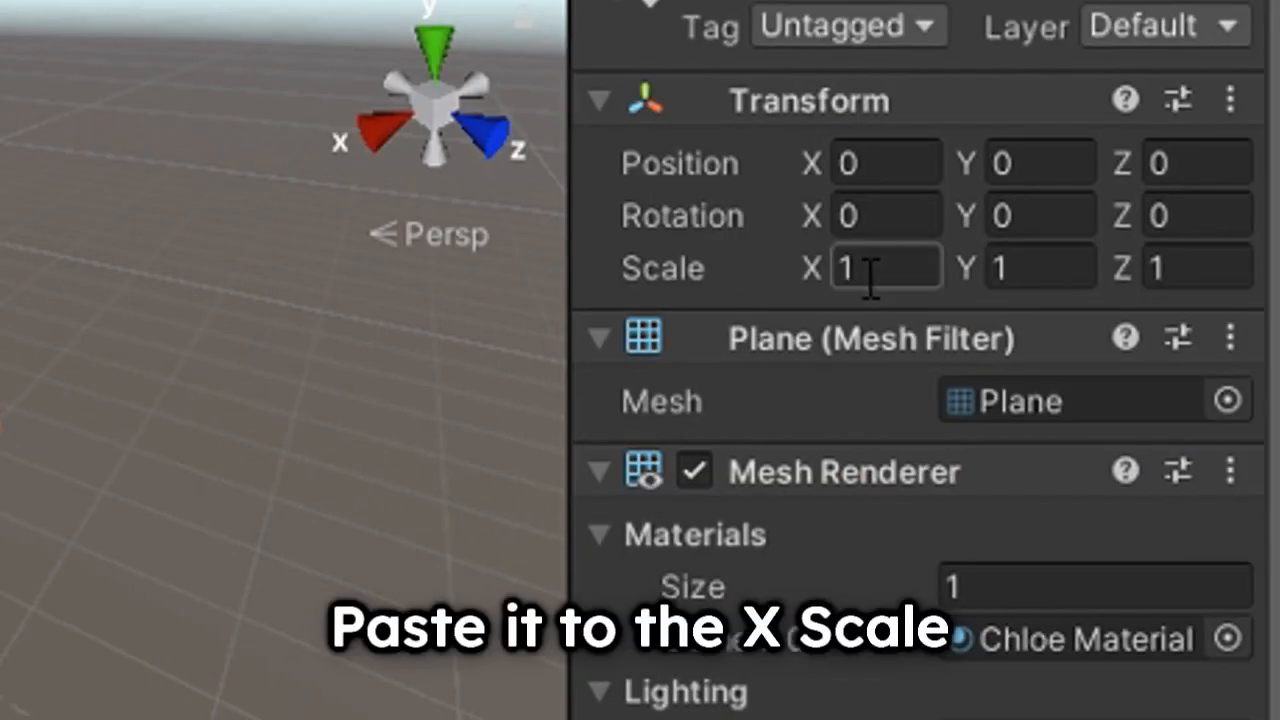
click(887, 220)
text(9)
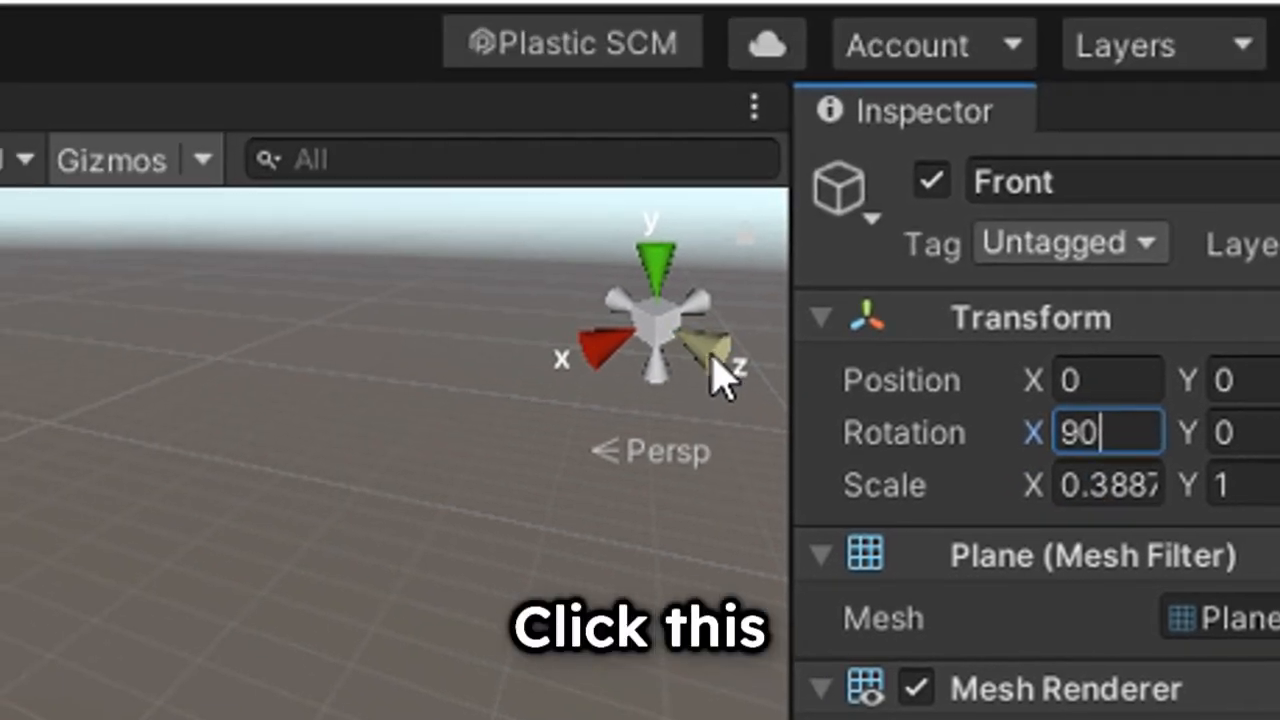
In the front orthographic view, align the character's feet with the cube's bottom edge by setting the Front plane's Y position to 5.01.
click(487, 137)
click(668, 318)
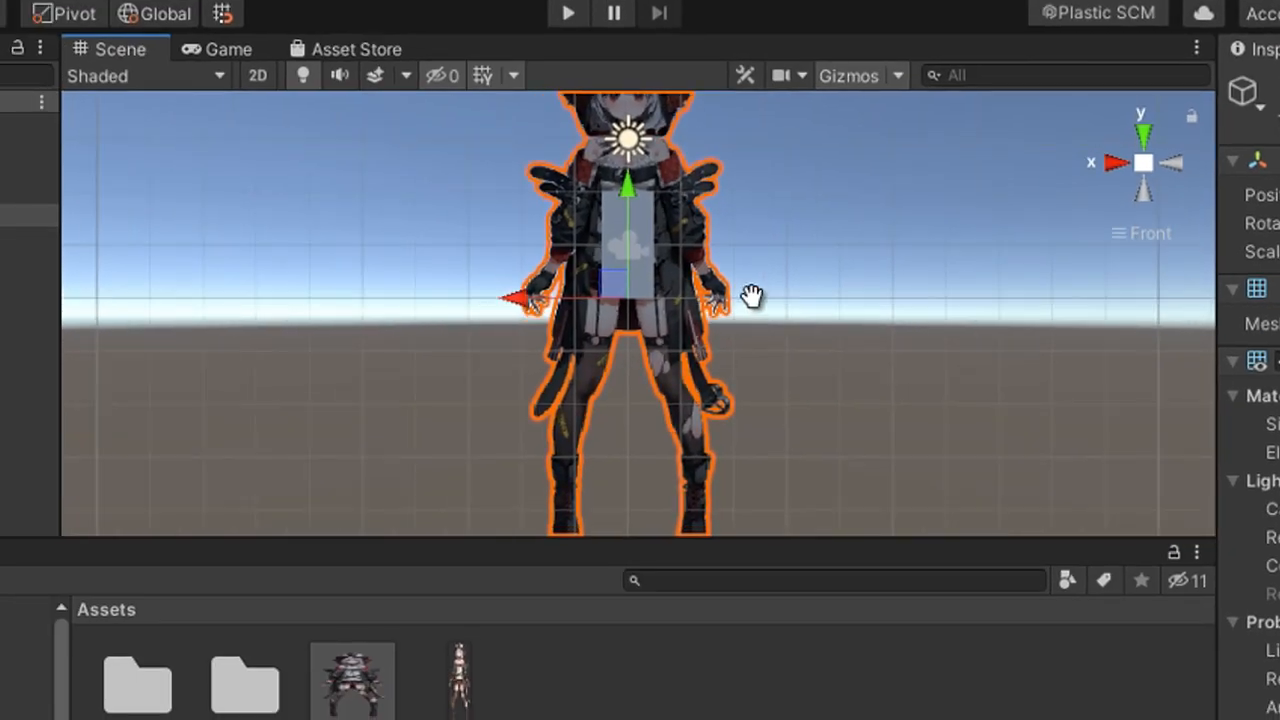
scroll(688, 282, up, 8)
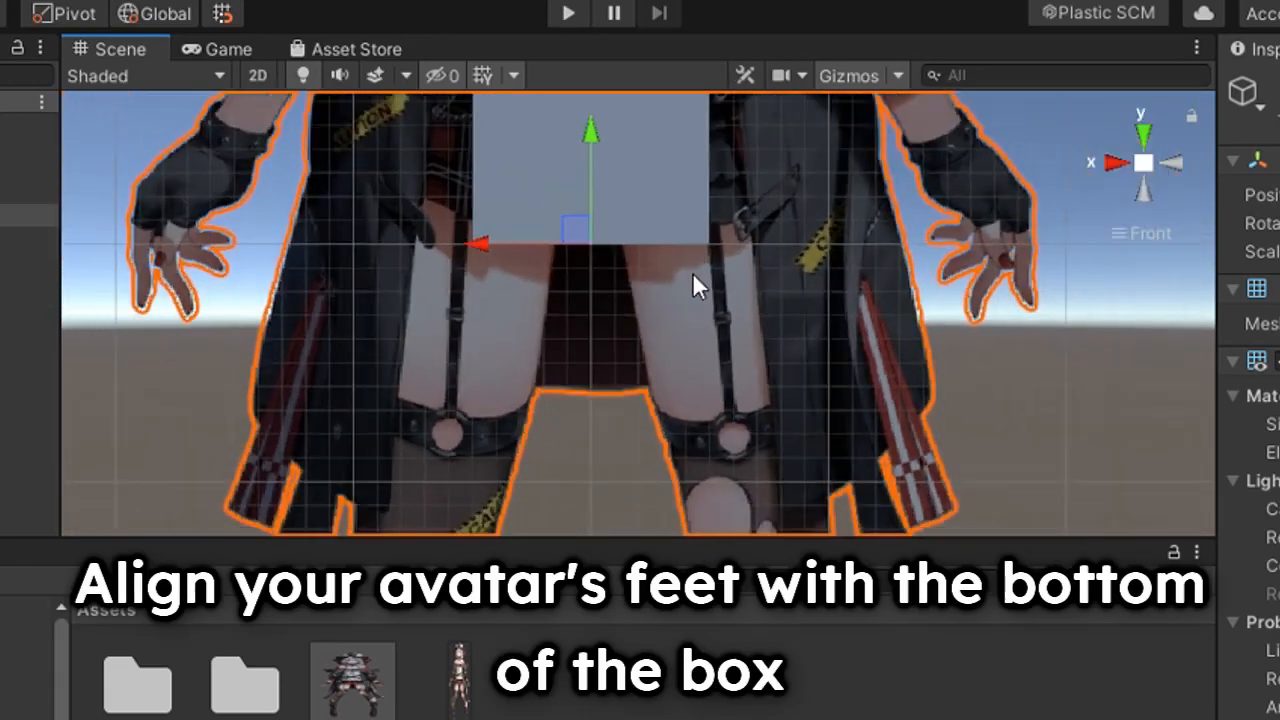
scroll(692, 284, down, 4)
drag(457, 346, 431, 5)
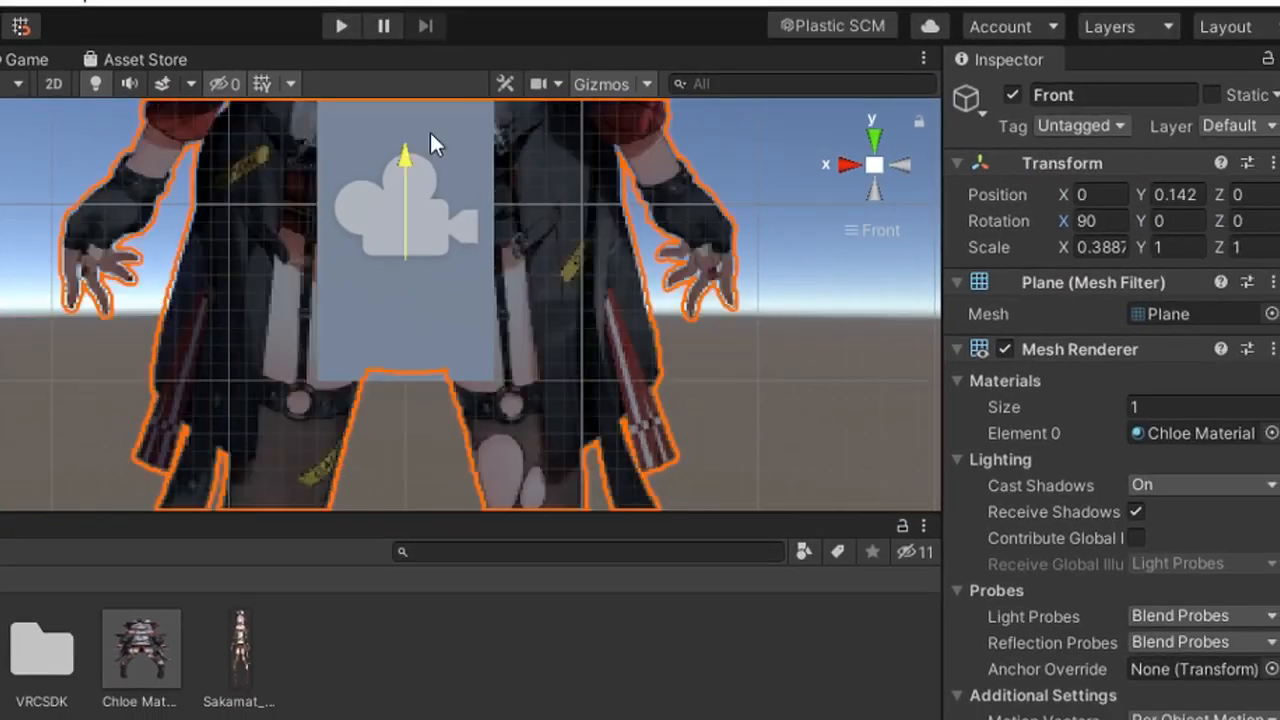
click(1178, 190)
text(3)
key(BackSpace)
text(5)
scroll(698, 355, up, 8)
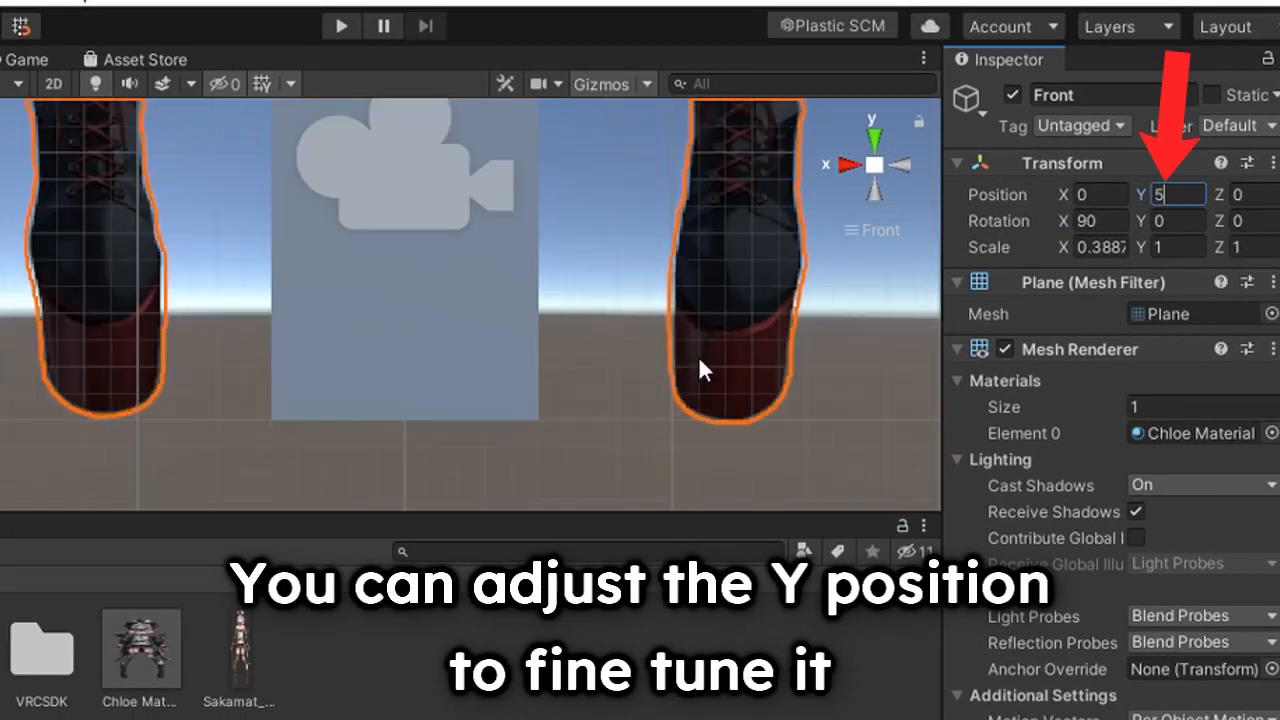
middle_drag(698, 355, 651, 294)
text(5.01)
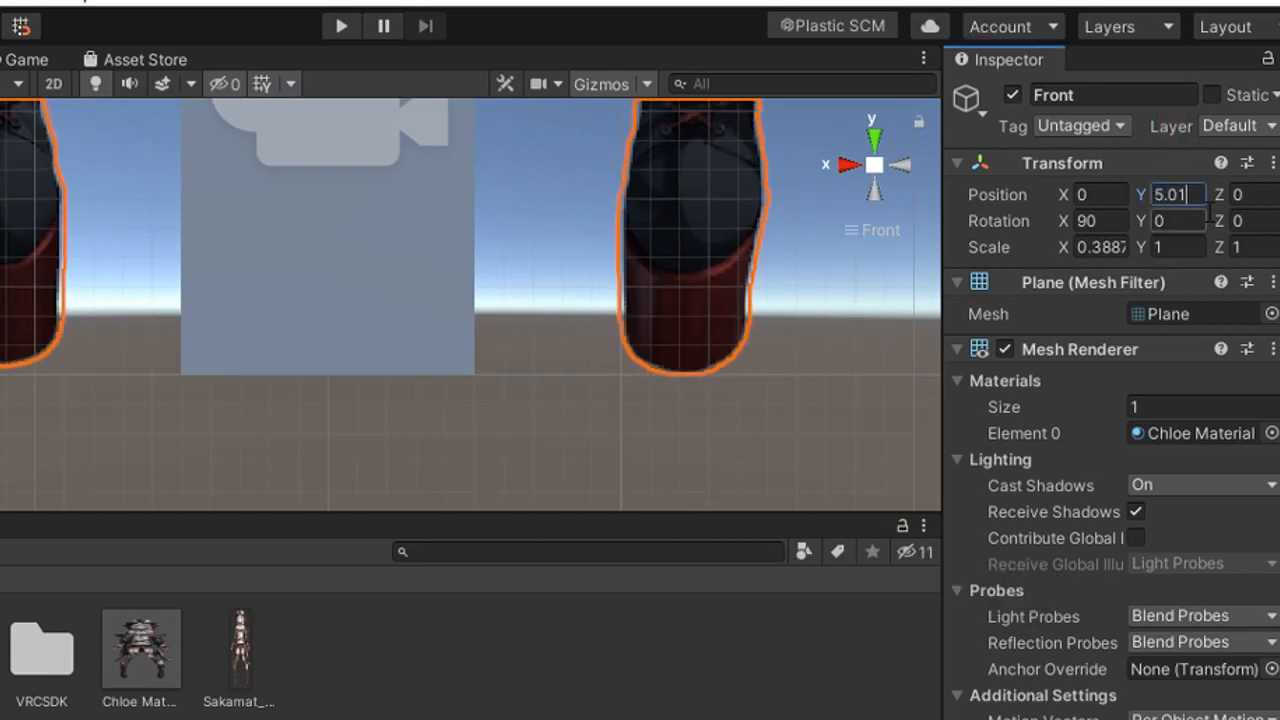
Open the Grid and Snap settings, set the grid size to 0.1, and close the window.
scroll(277, 143, down, 5)
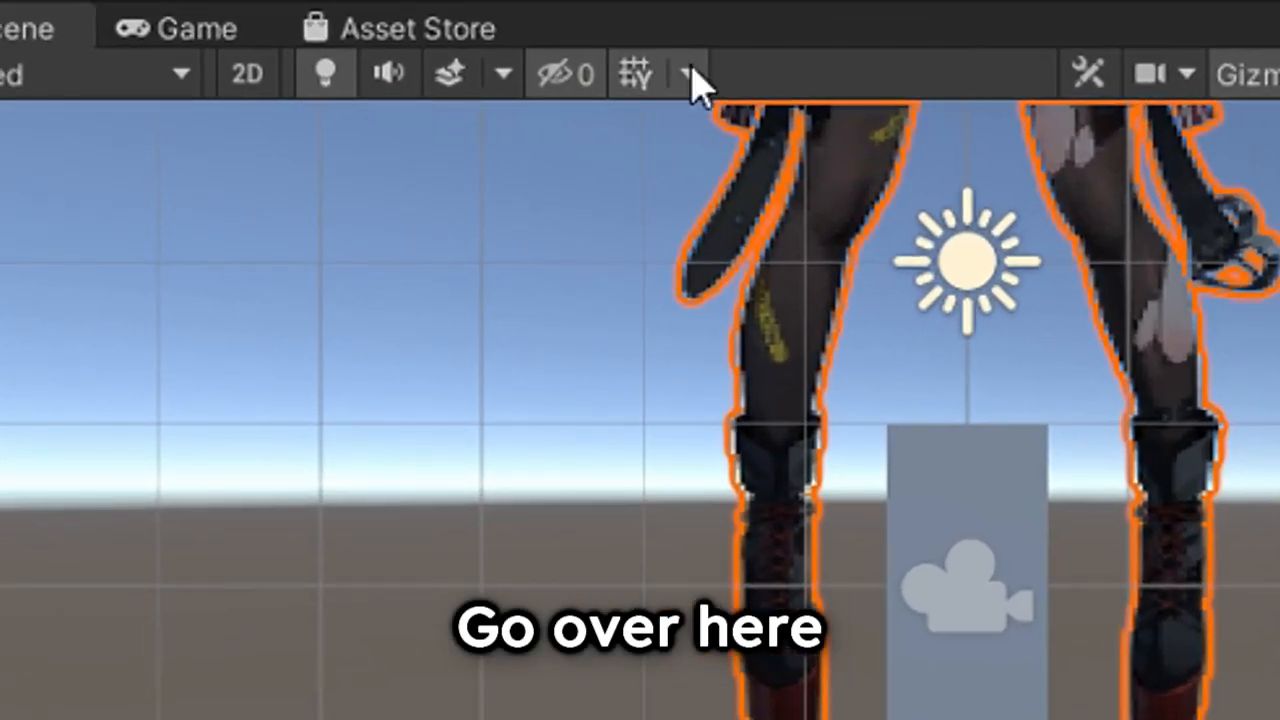
click(686, 74)
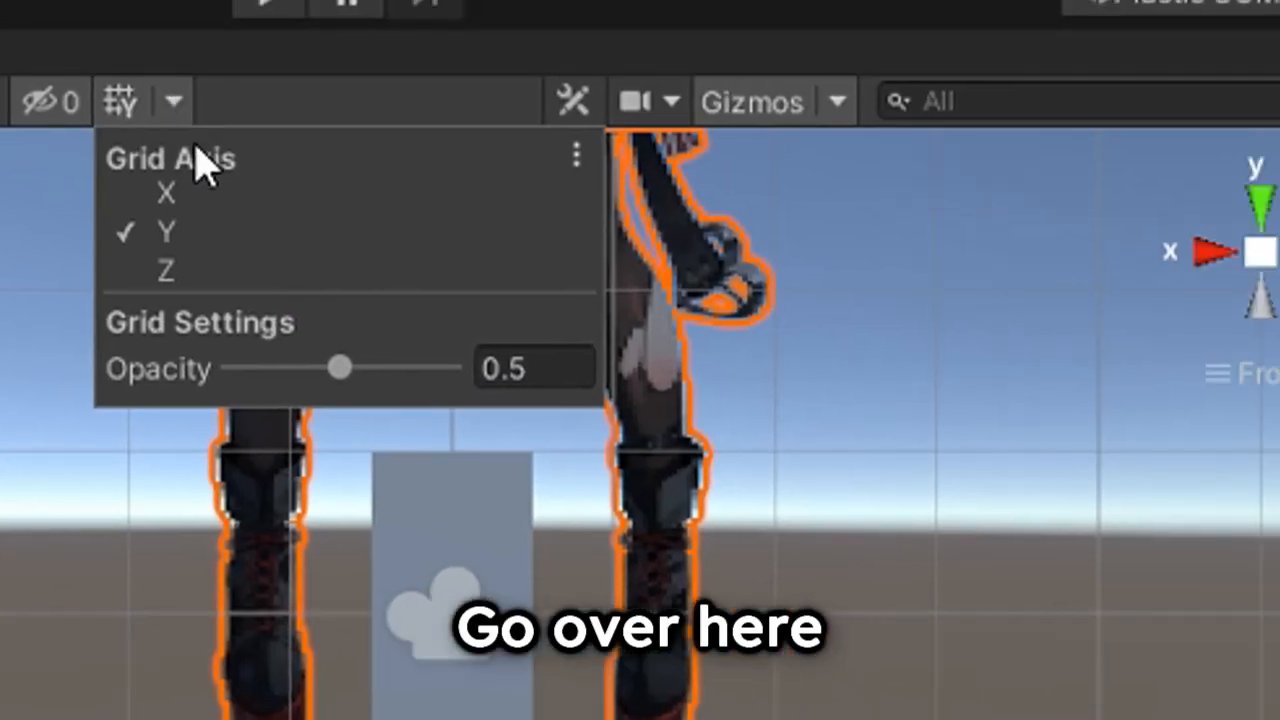
click(576, 155)
click(650, 252)
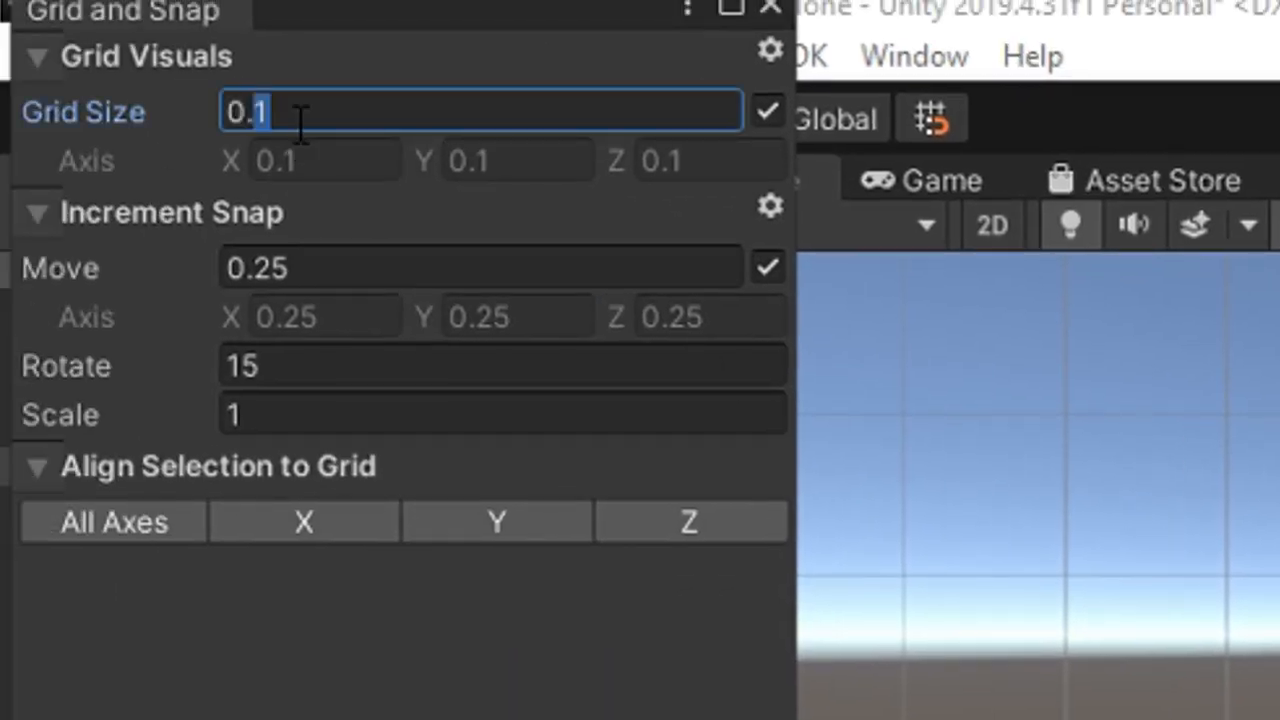
click(332, 118)
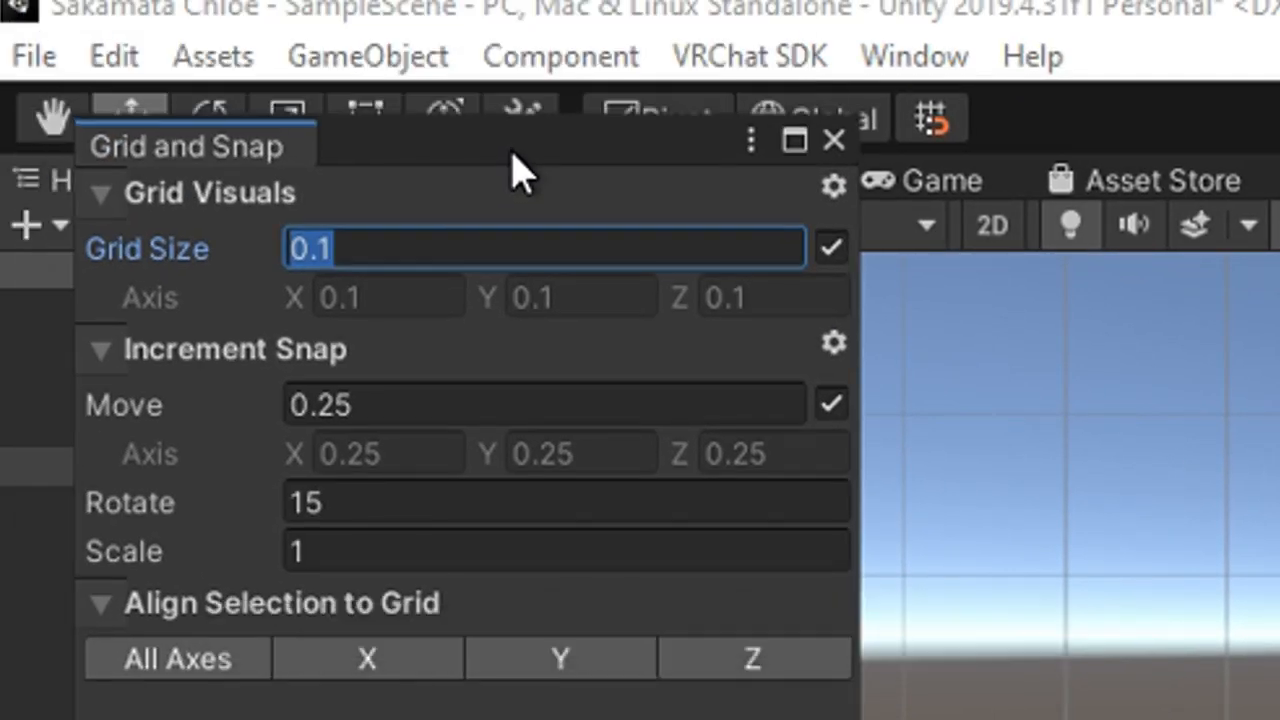
click(832, 142)
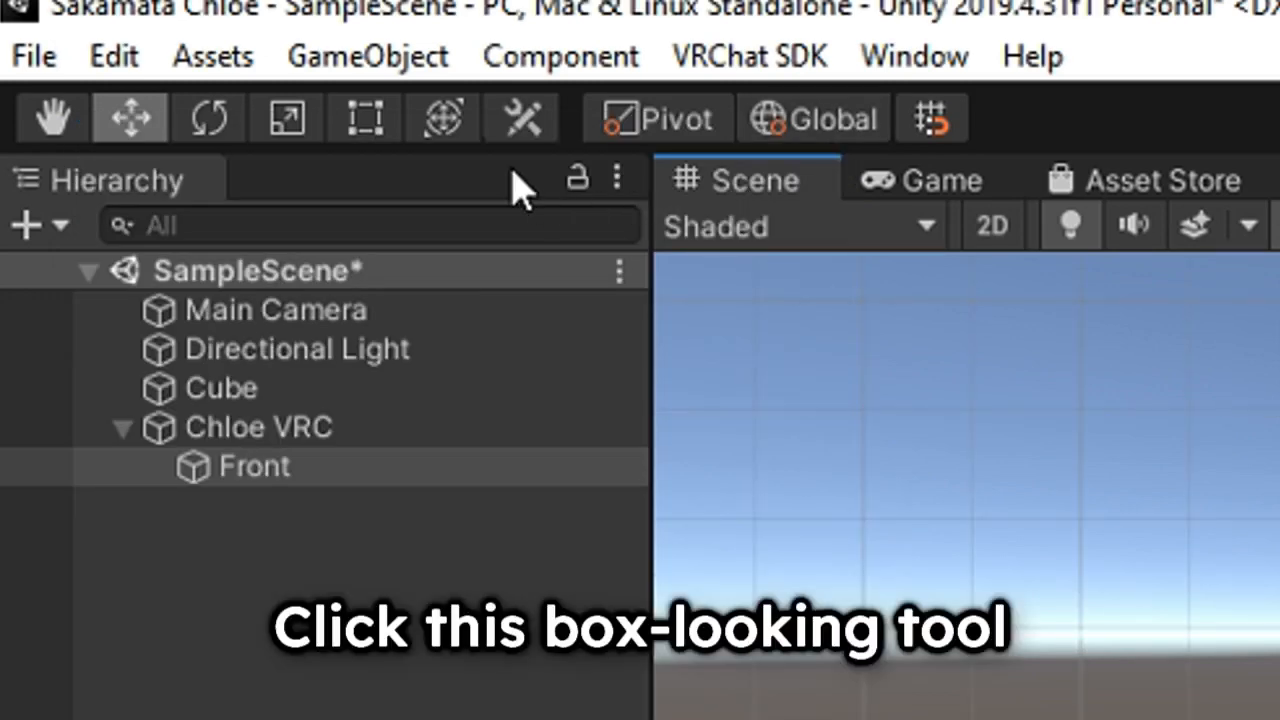
With the Rect tool, lower the Front plane's upper edge to roughly shorten the character against the meter grid.
click(366, 120)
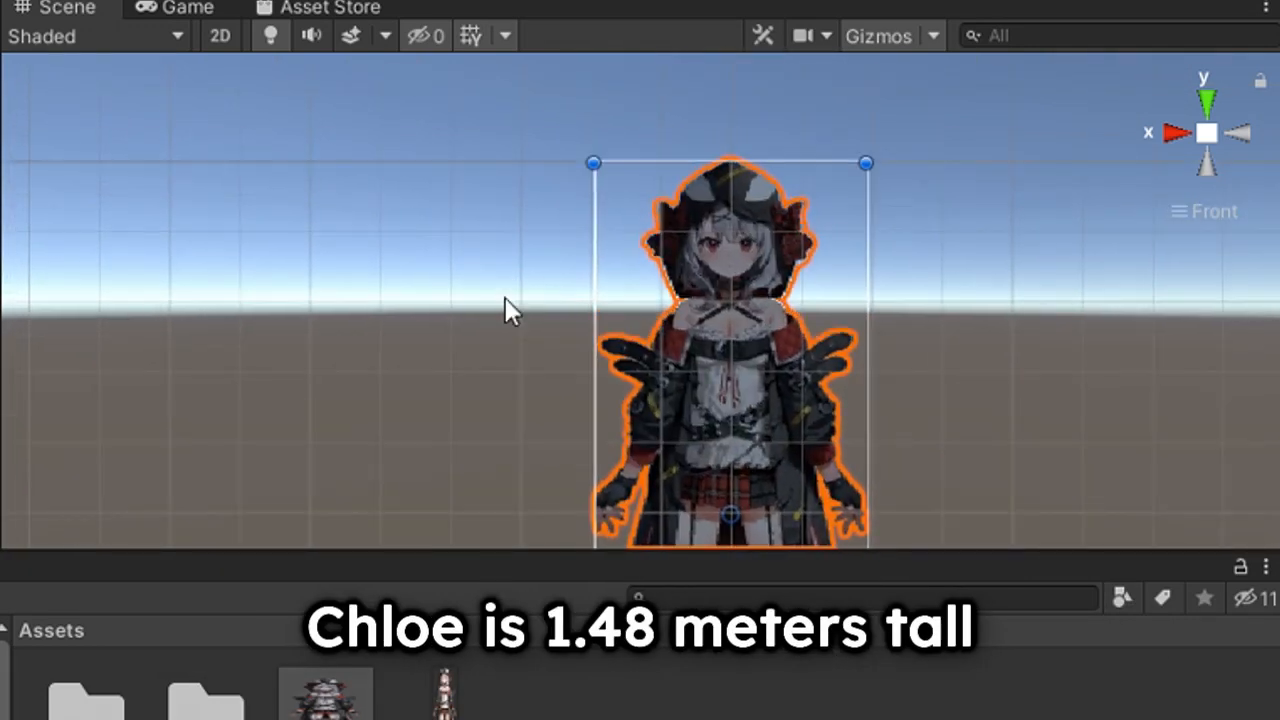
drag(766, 163, 766, 449)
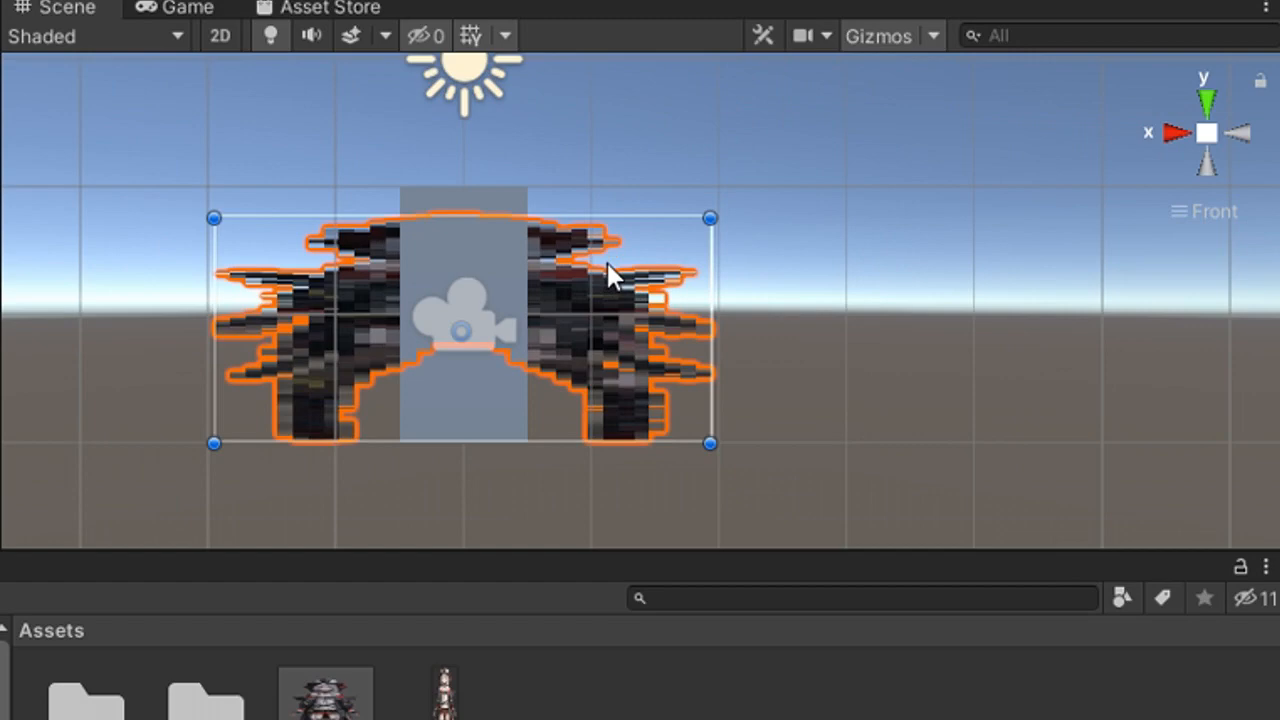
scroll(609, 261, up, 6)
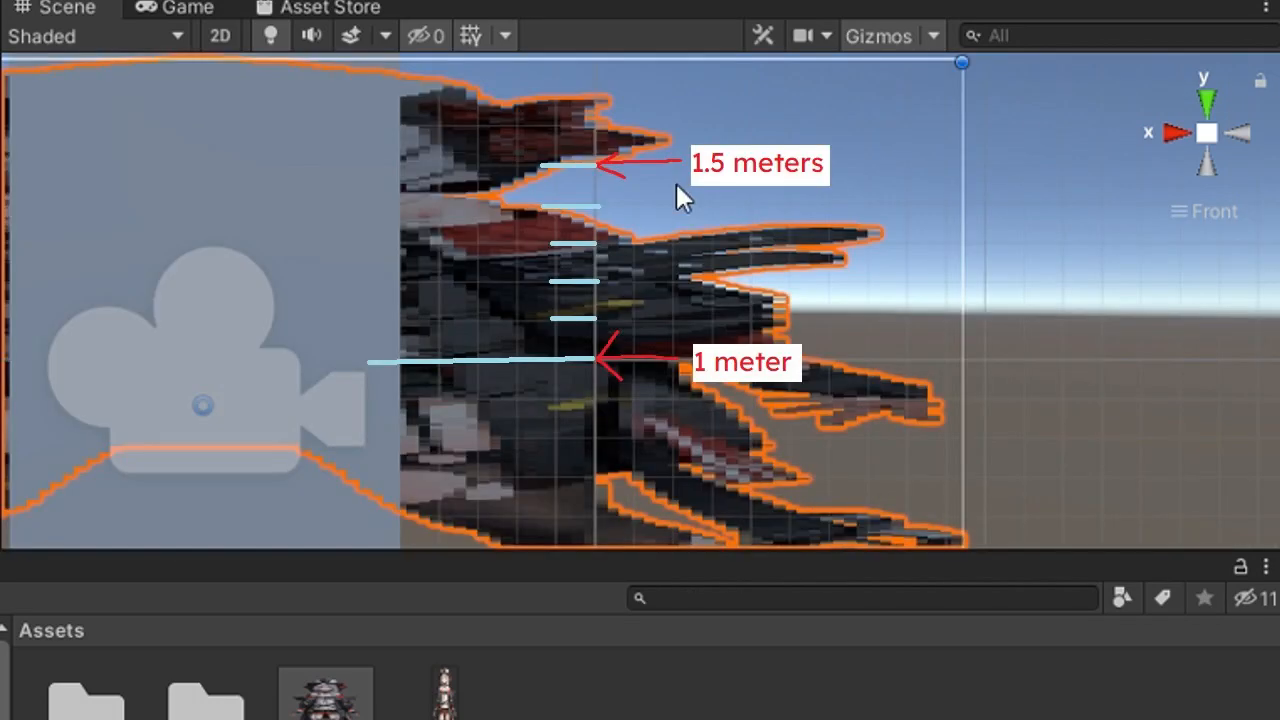
scroll(676, 185, up, 3)
middle_drag(676, 185, 746, 251)
scroll(746, 251, down, 8)
mouse_move(890, 262)
middle_down()
mouse_move(823, 274)
mouse_move(777, 244)
middle_up()
scroll(665, 265, up, 4)
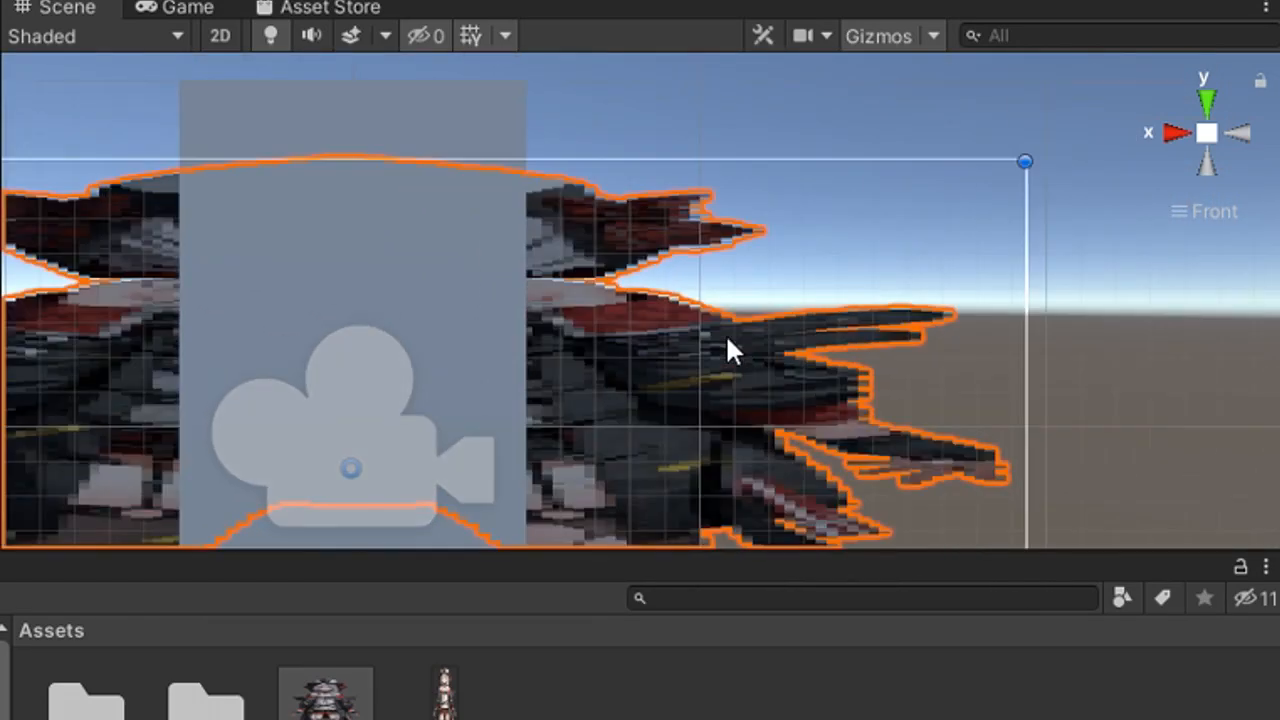
Fine-tune the Front plane's upper edge against the 0.1 m grid to make the character about 1.48 meters tall.
scroll(726, 349, up, 2)
drag(741, 129, 736, 252)
scroll(705, 235, up, 5)
middle_drag(705, 231, 828, 229)
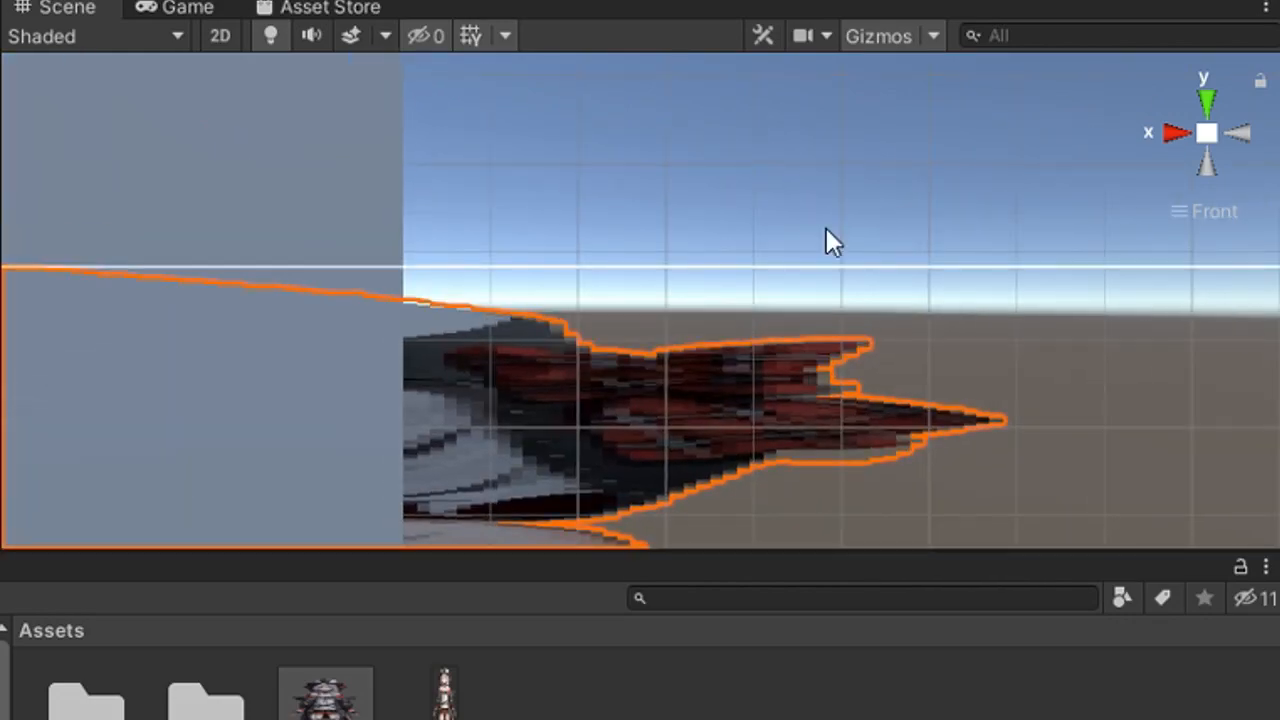
drag(814, 269, 814, 256)
scroll(811, 257, down, 3)
middle_drag(811, 257, 678, 158)
scroll(676, 409, down, 5)
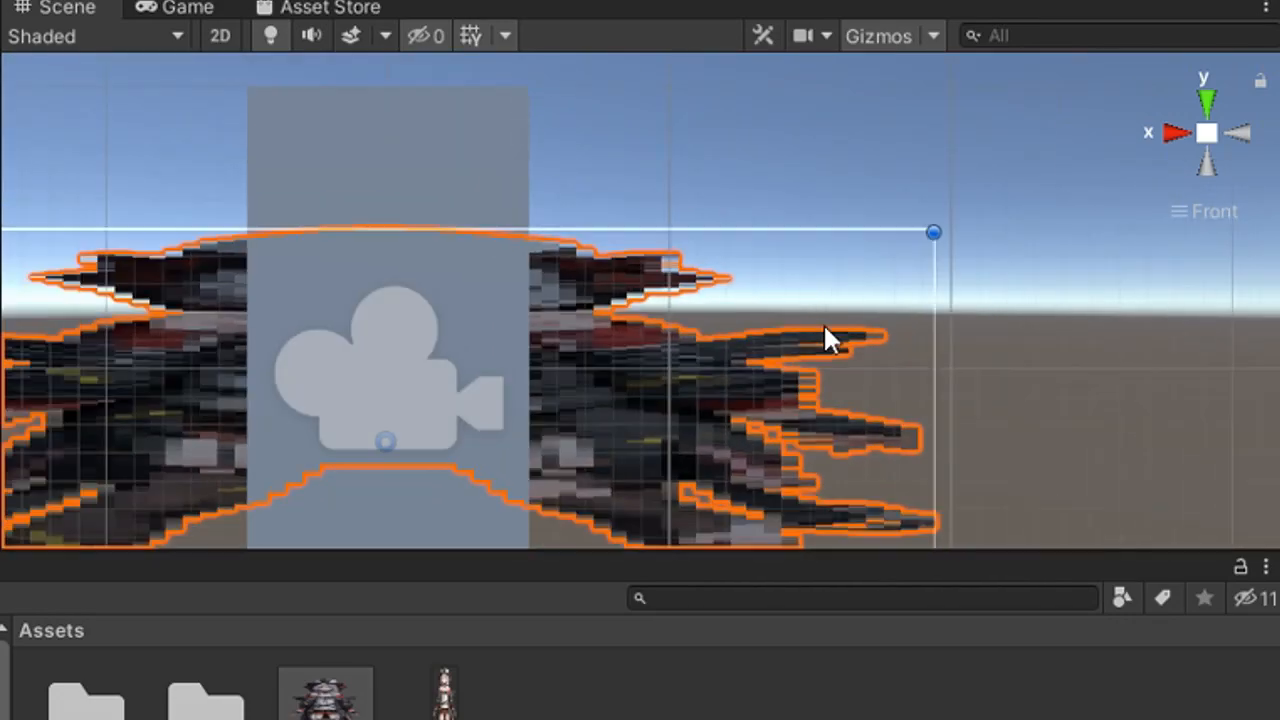
middle_drag(823, 322, 780, 235)
scroll(637, 182, down, 2)
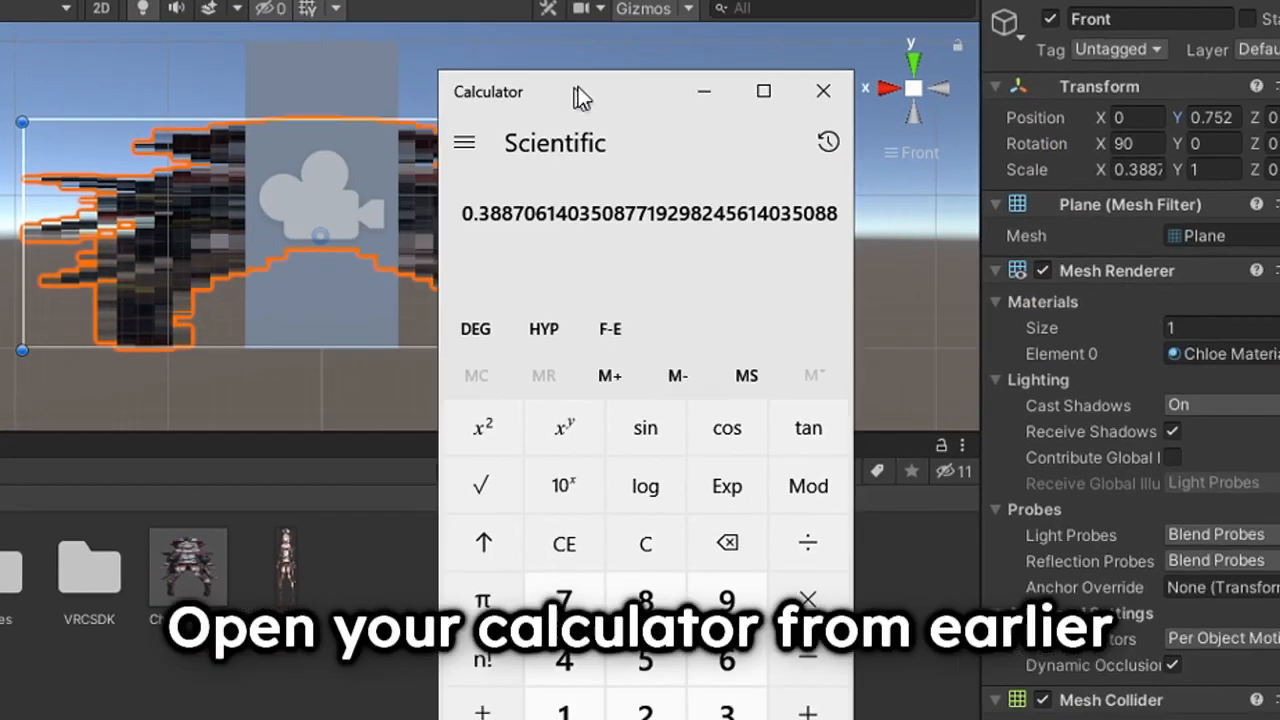
In Calculator, divide 1 by the Front plane's Z scale, 0.1483747.
drag(578, 86, 563, 22)
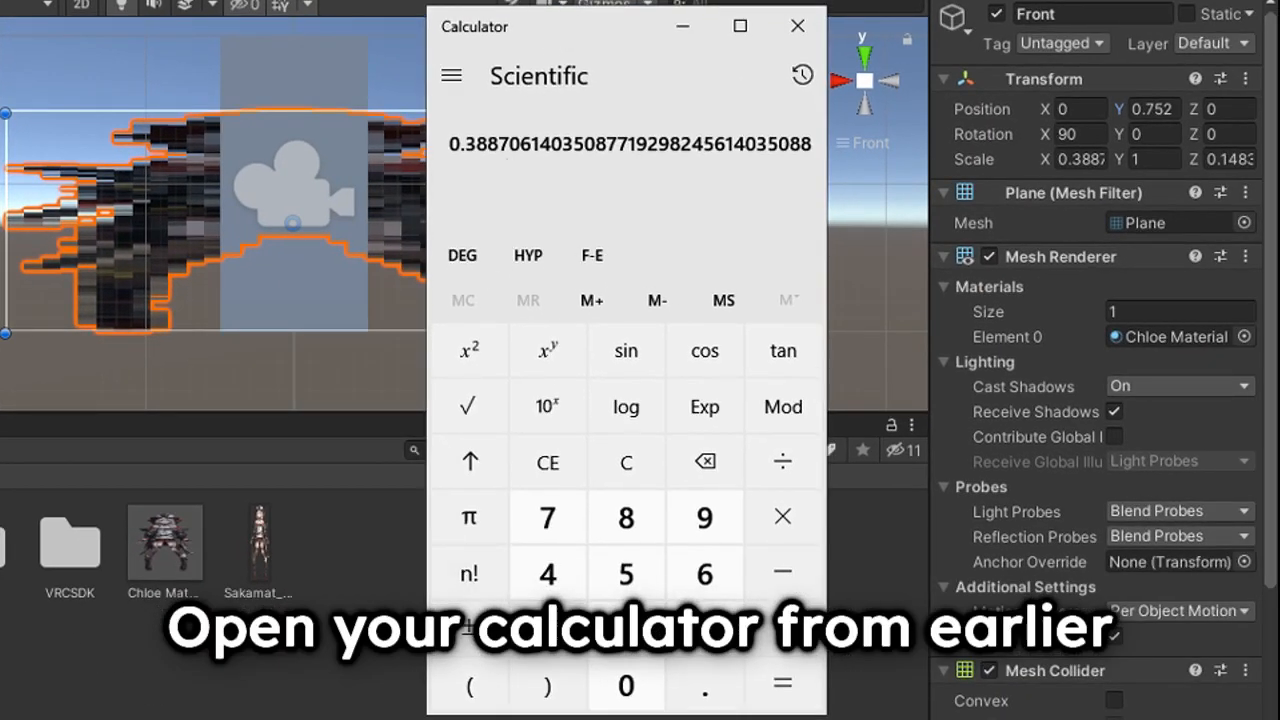
click(540, 628)
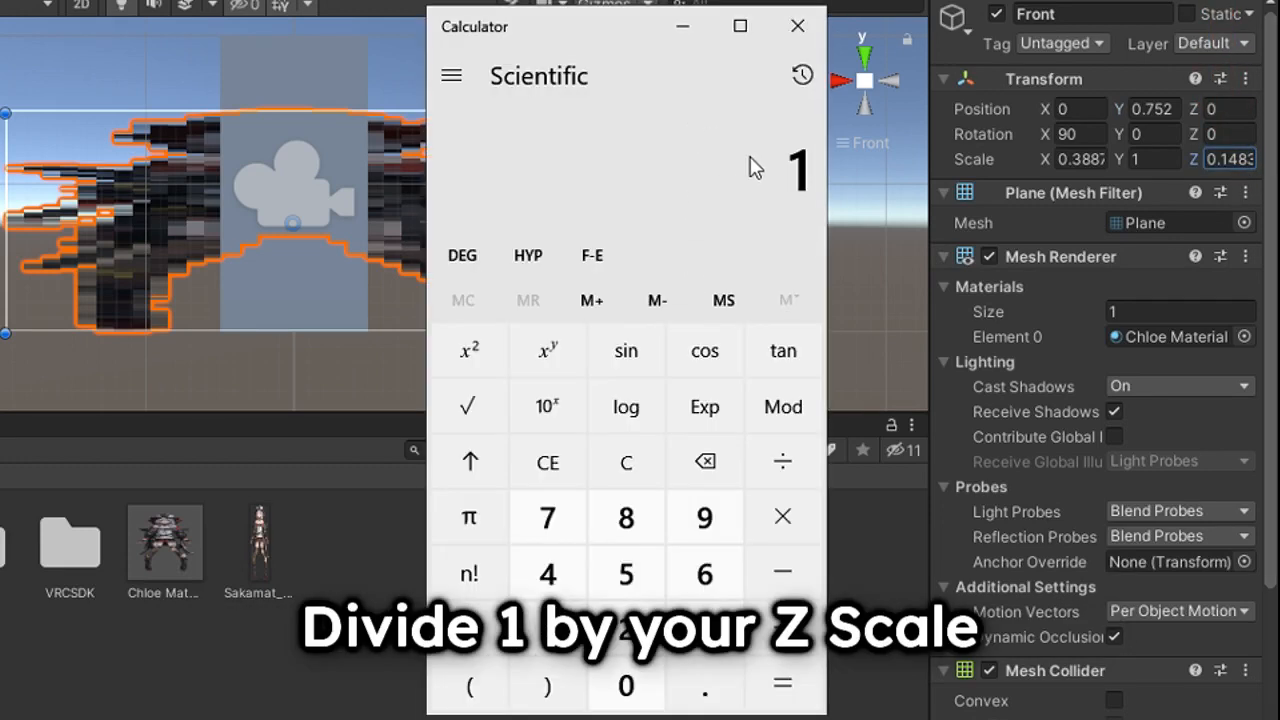
key(slash)
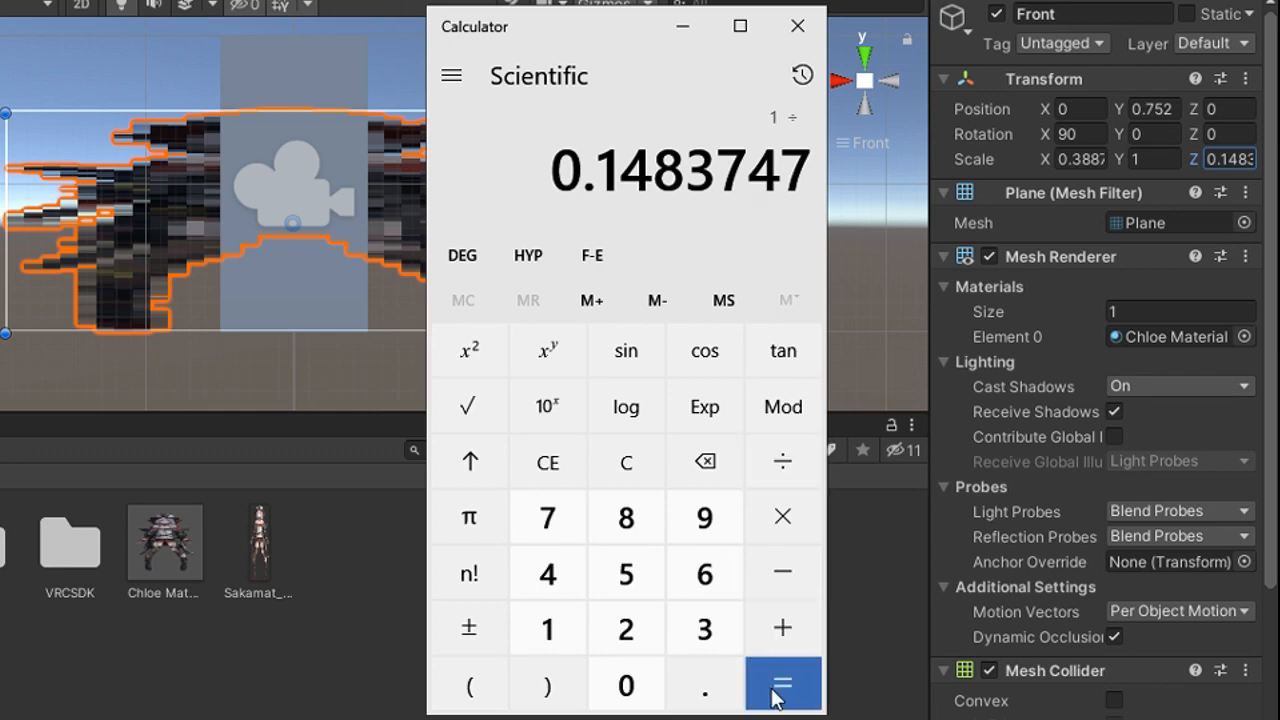
Divide the earlier 709 ÷ 1824 ratio by the new quotient, and paste the result, 0.05767415696271929824561403508772, as the Front plane's X scale in Unity.
click(805, 85)
click(677, 615)
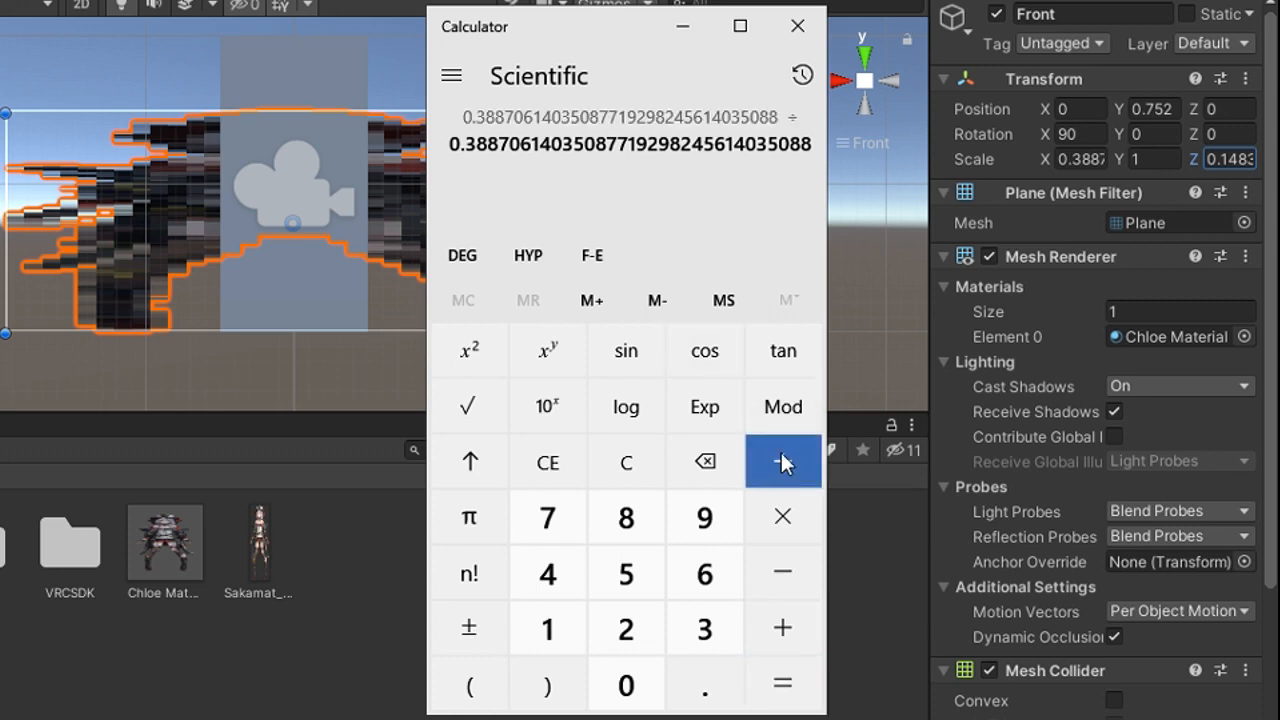
click(803, 76)
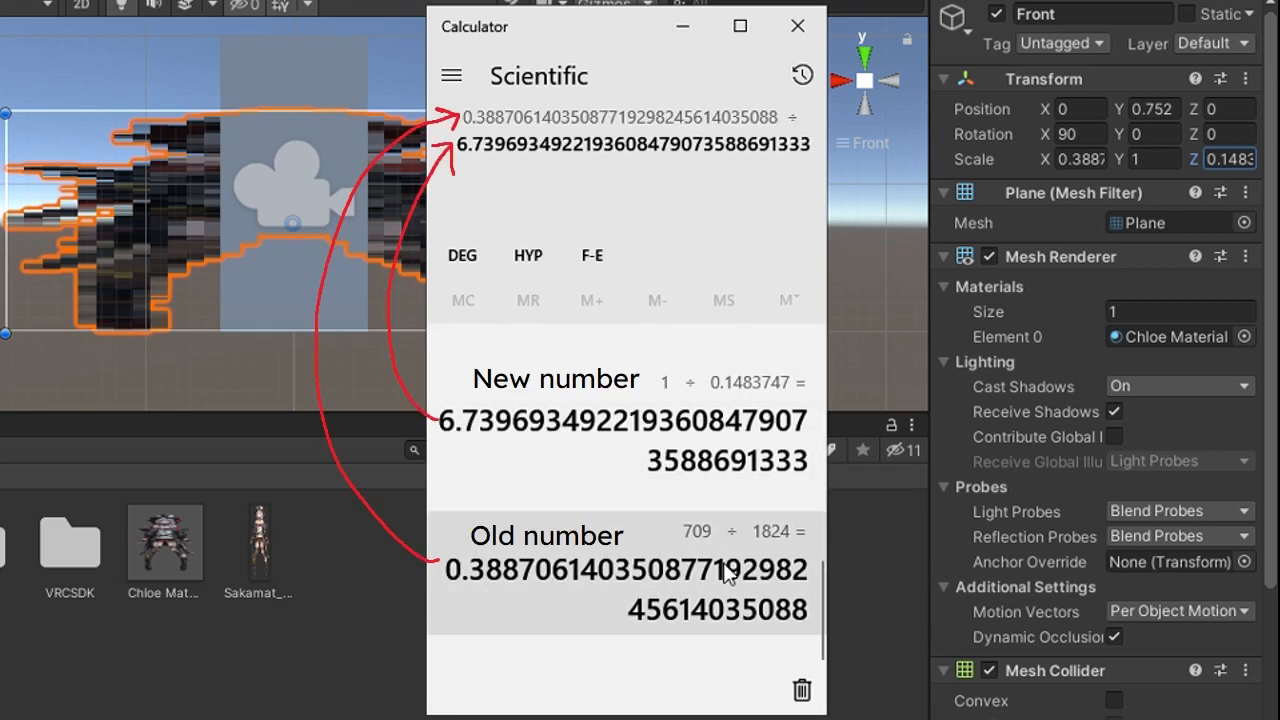
click(802, 78)
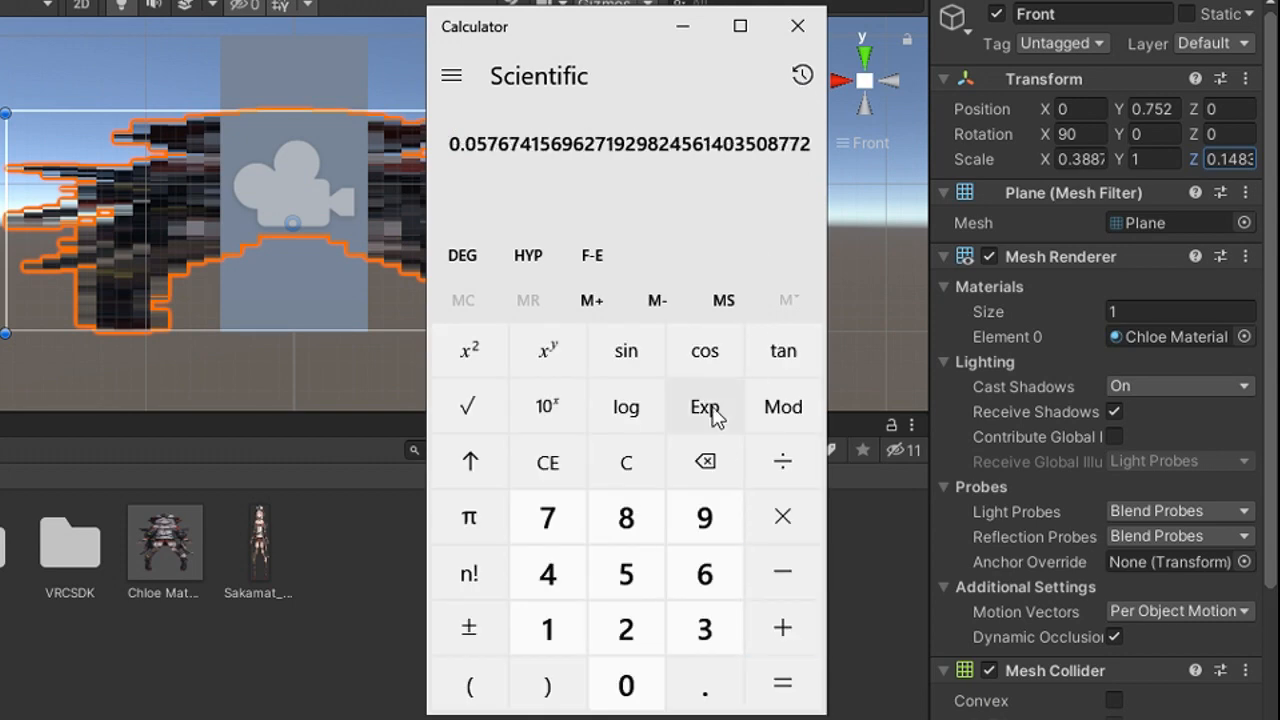
right_click(691, 147)
click(1098, 162)
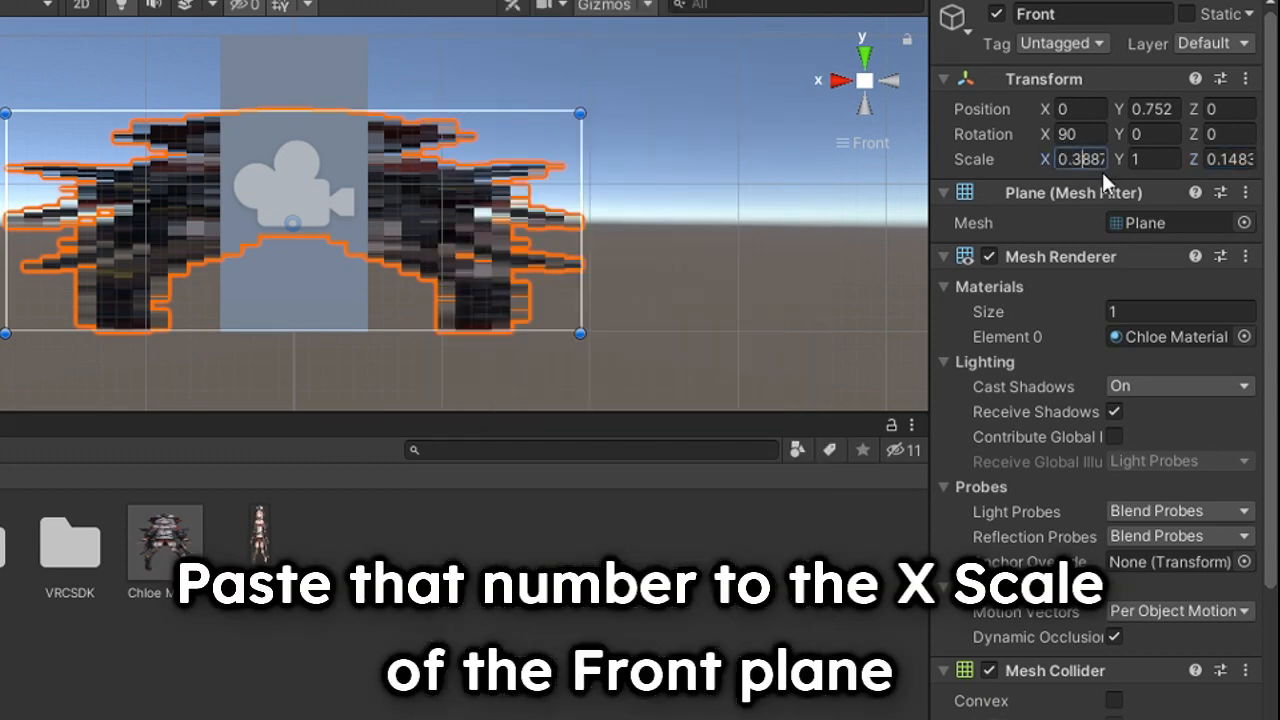
text(0.05767415696271929824561403508772)
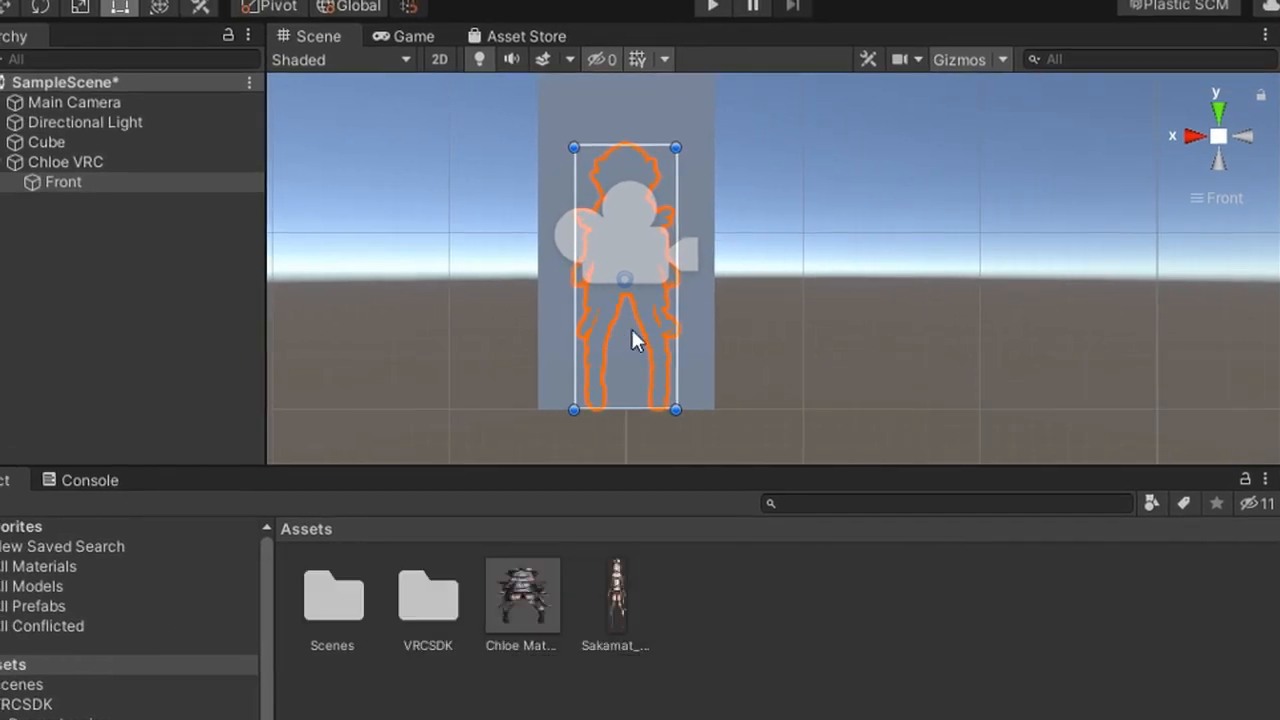
Align the feet with the cube's bottom edge by setting the Front plane's Y position to 0.743, and delete the cube.
scroll(826, 180, up, 8)
scroll(1090, 340, up, 3)
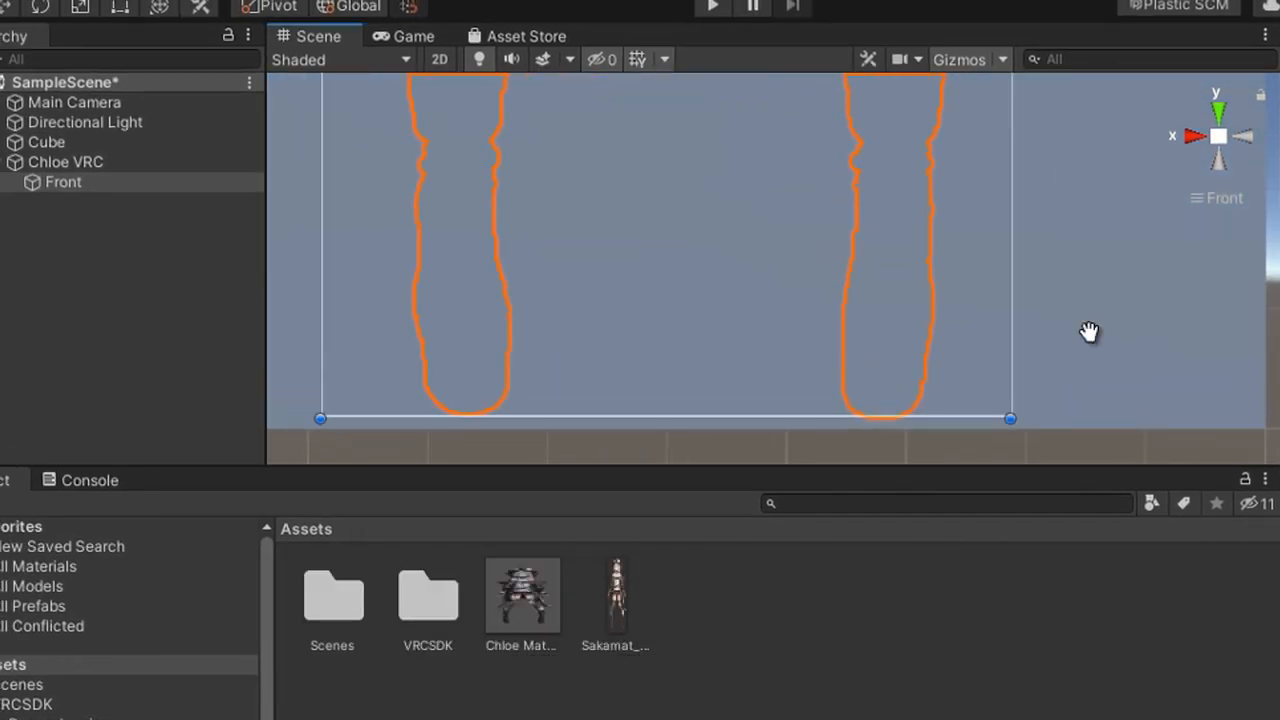
click(1158, 164)
text(.744)
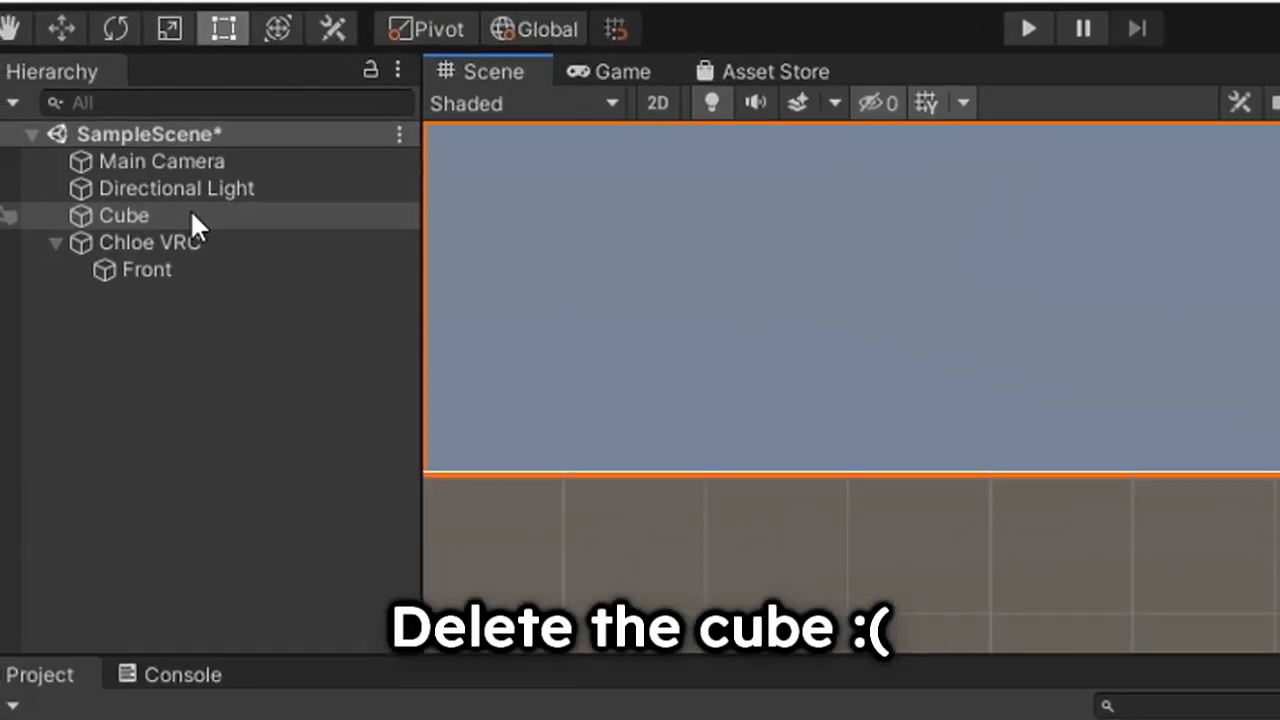
right_click(163, 213)
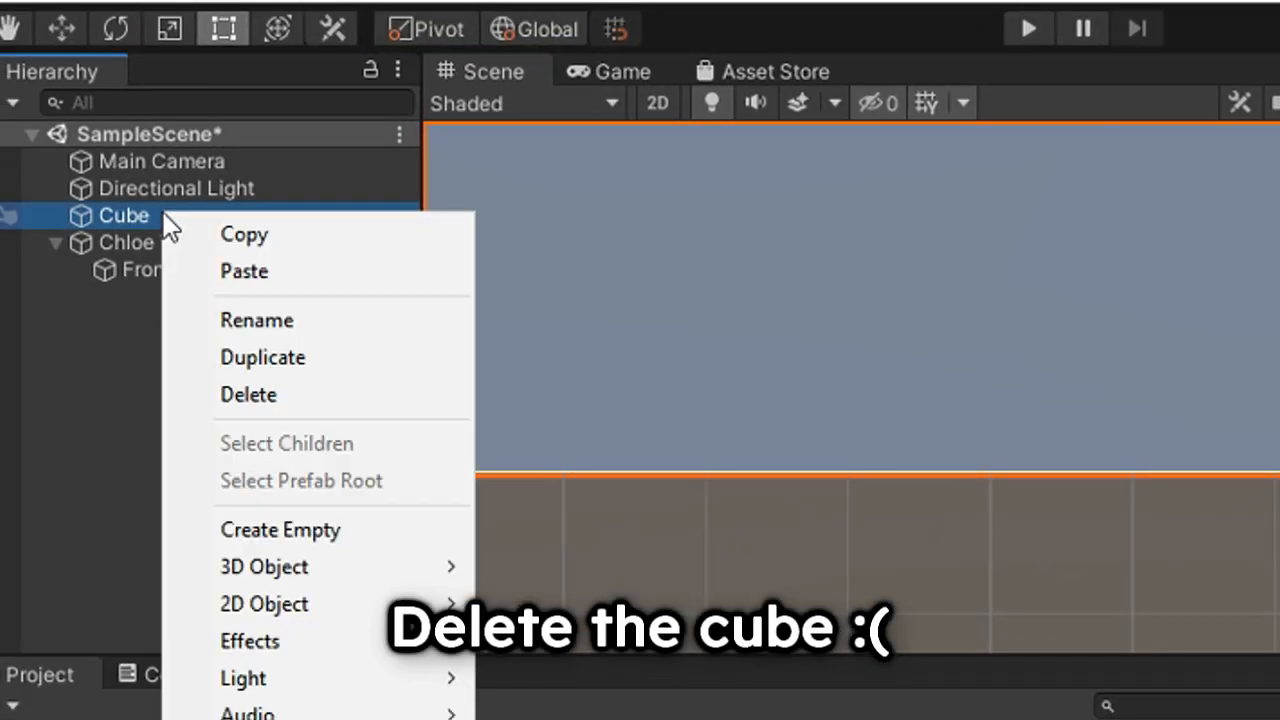
click(270, 394)
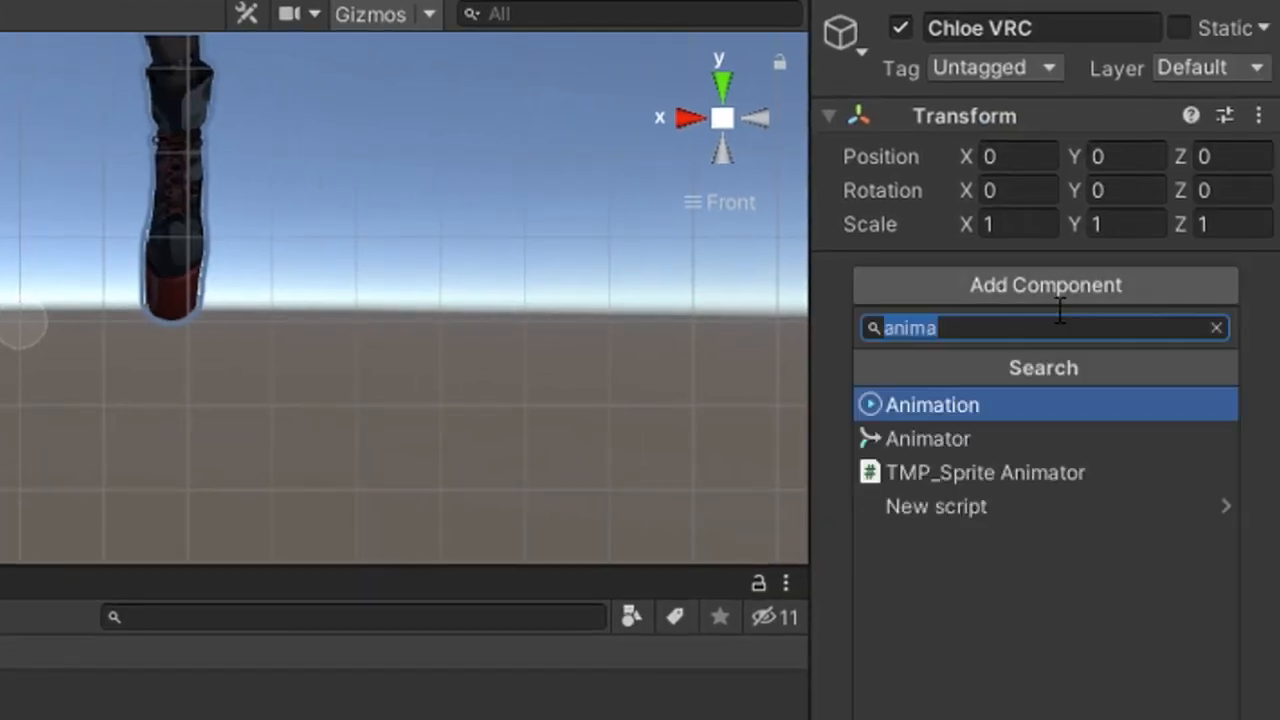
Add an Animator and a VRC Avatar Descriptor component to the Chloe VRC object.
text(animator)
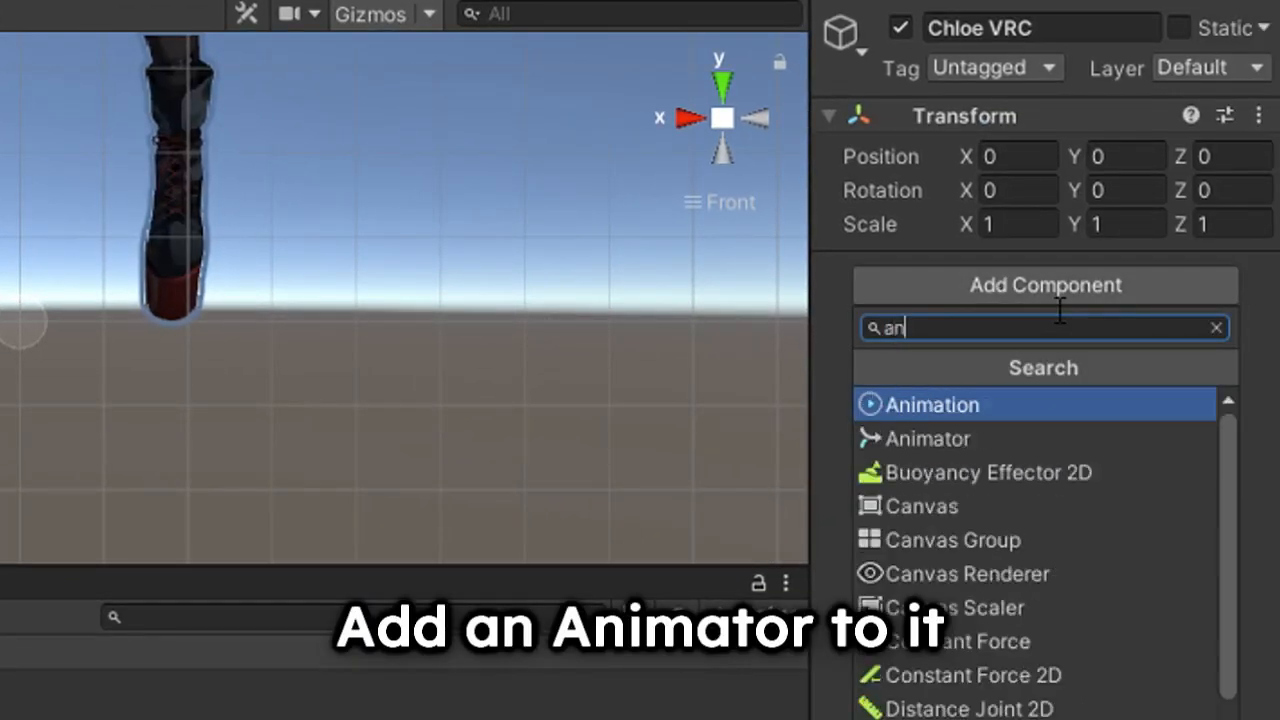
key(Return)
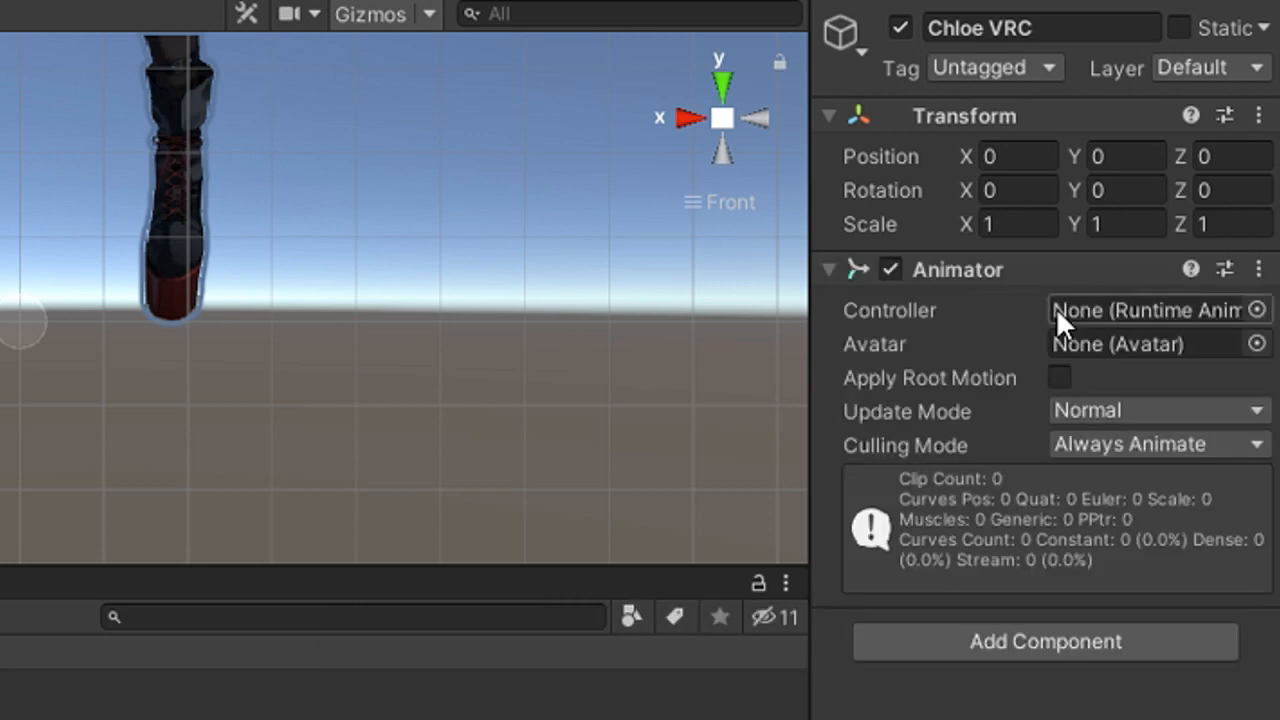
click(1062, 643)
text(avatar)
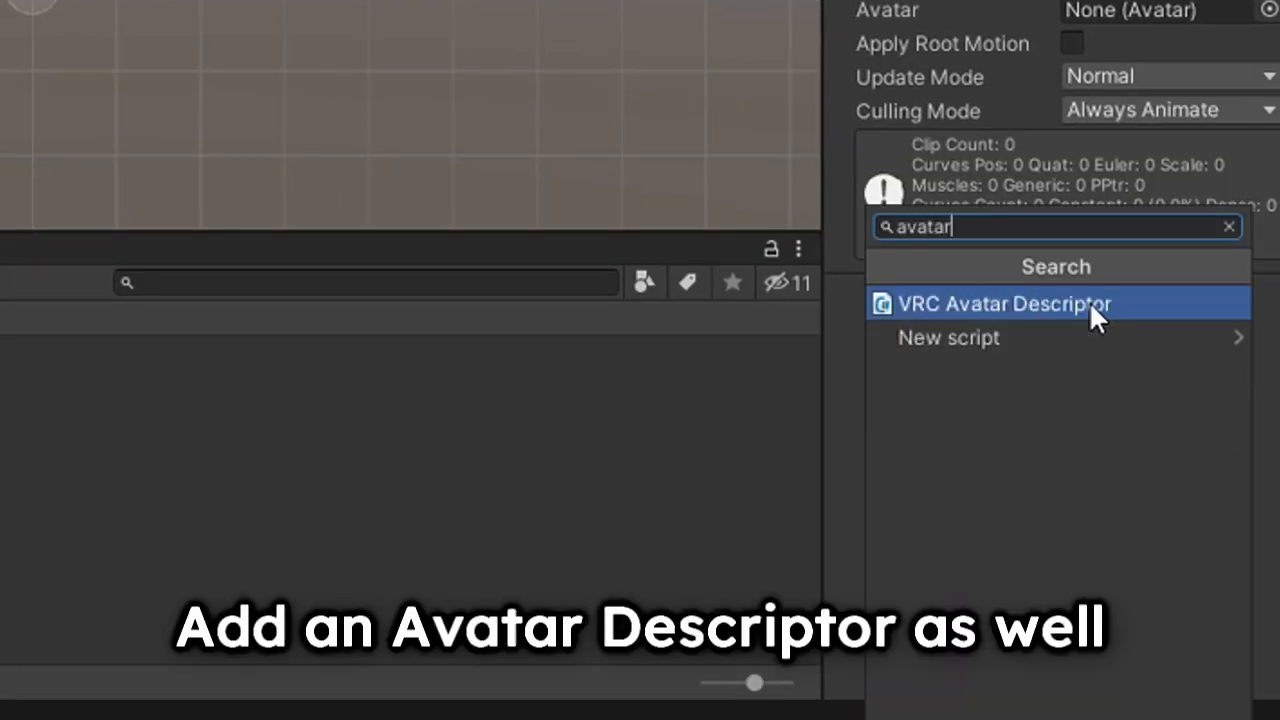
key(Return)
Set the avatar descriptor's view position Z to 0.
click(1117, 400)
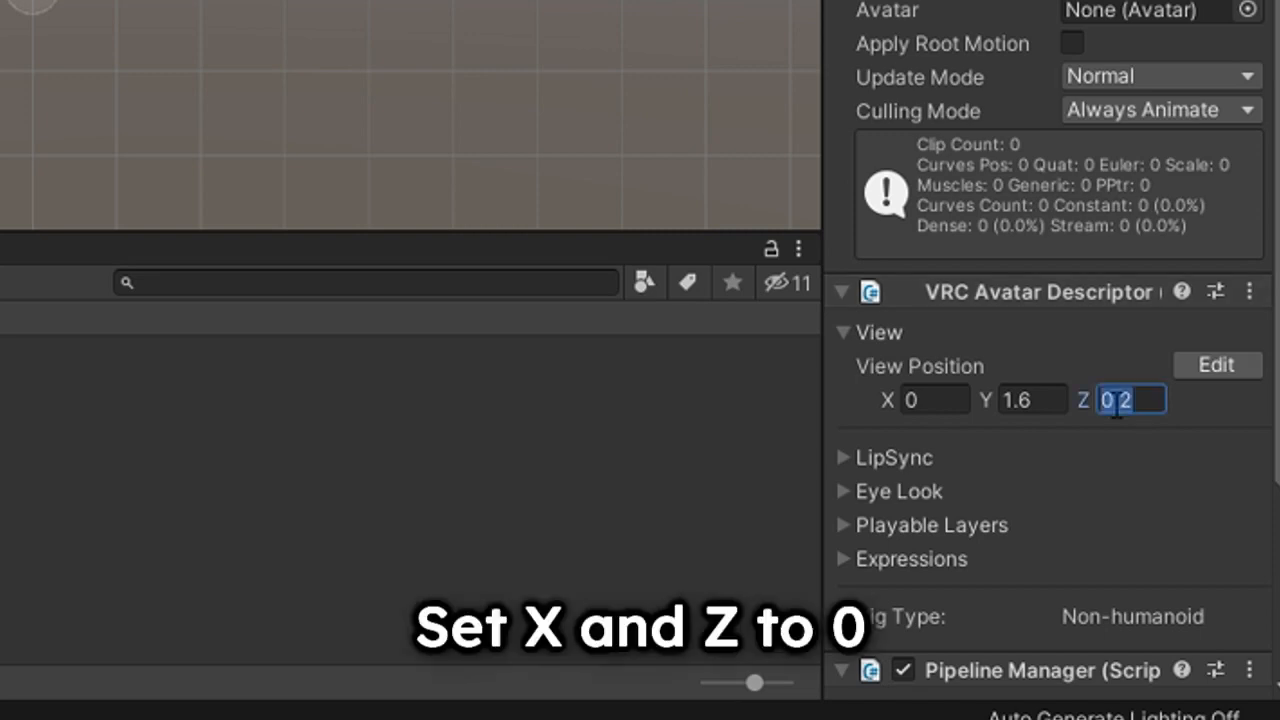
text(0)
key(Return)
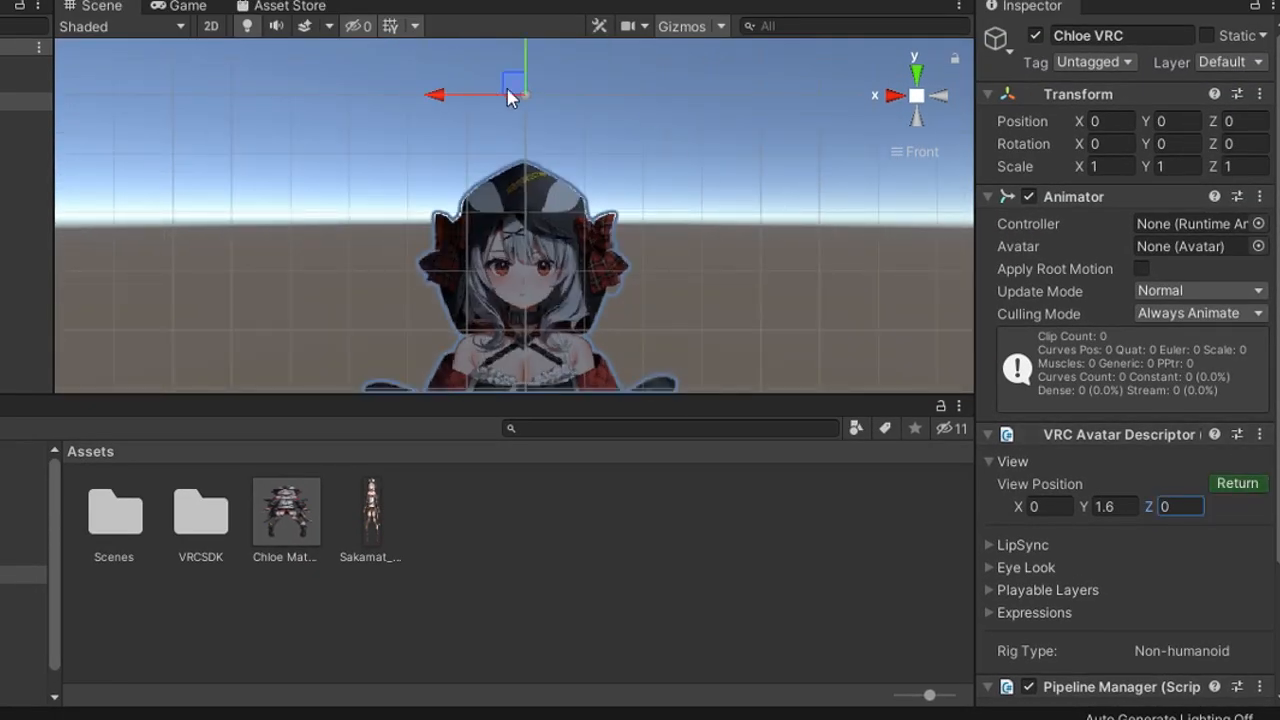
Lower the avatar's view position sphere to the height of the character's eyes, at about Y 1.304.
middle_drag(507, 91, 443, 128)
drag(466, 49, 466, 220)
middle_drag(539, 301, 580, 209)
scroll(580, 209, up, 4)
scroll(578, 213, up, 3)
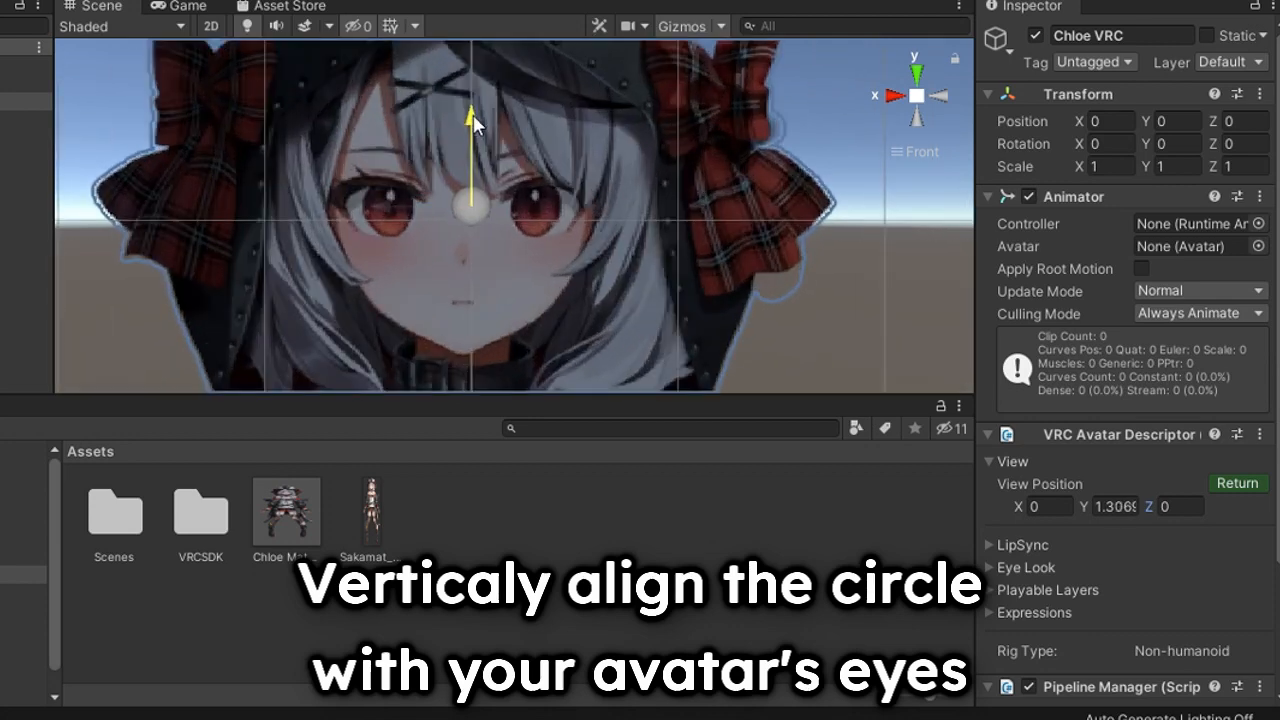
drag(473, 124, 473, 130)
scroll(617, 156, down, 3)
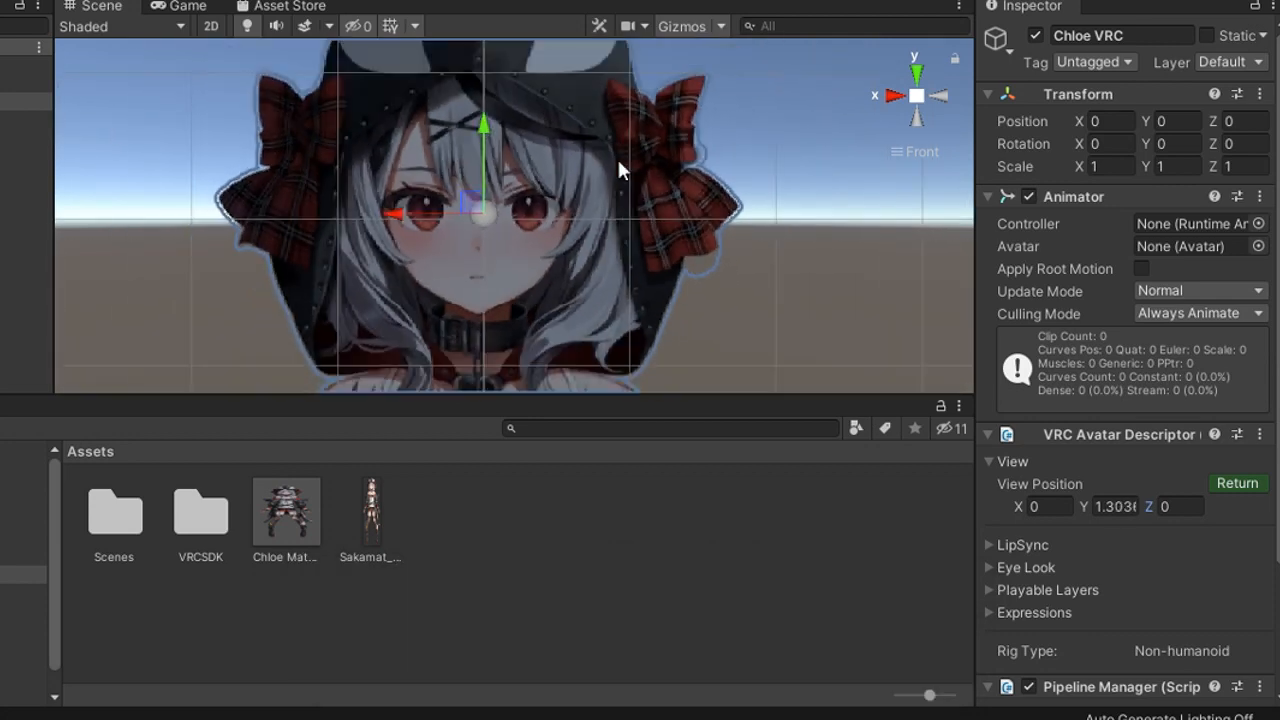
middle_drag(617, 156, 631, 160)
Move only the Front plane horizontally to about X -0.014, leaving the parent Chloe VRC object in place.
click(264, 196)
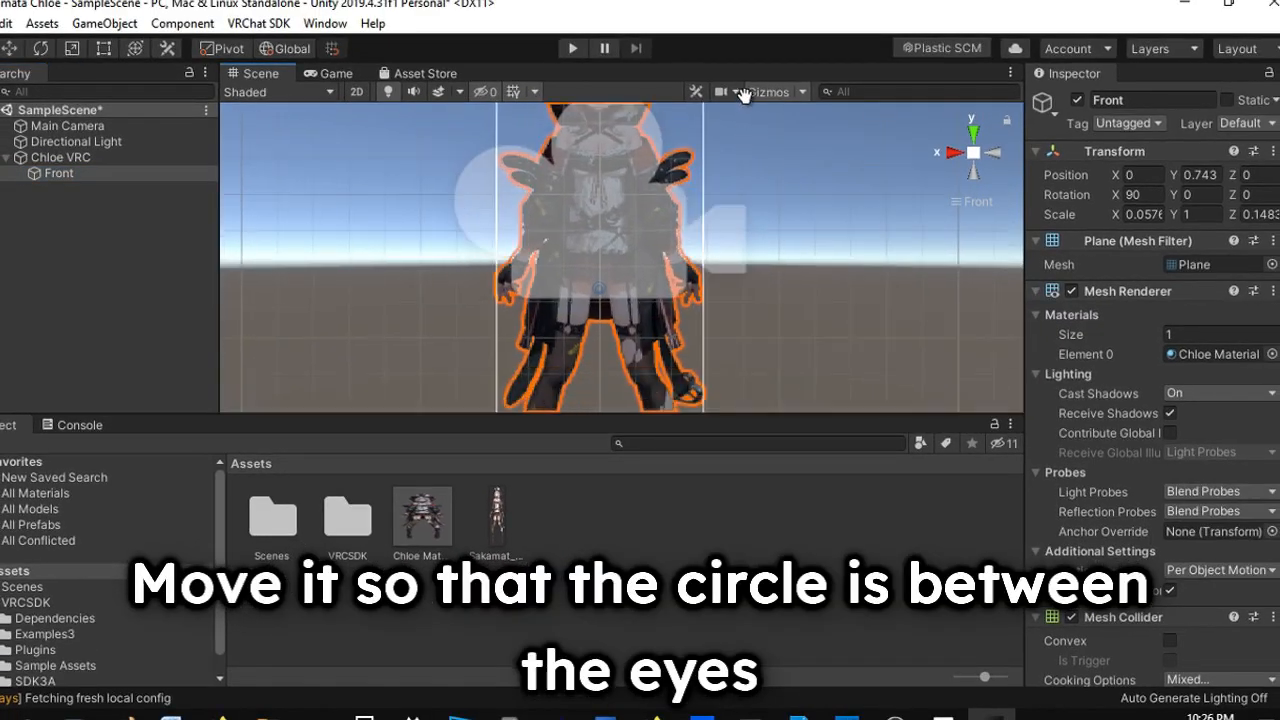
middle_drag(744, 95, 739, 245)
key(w)
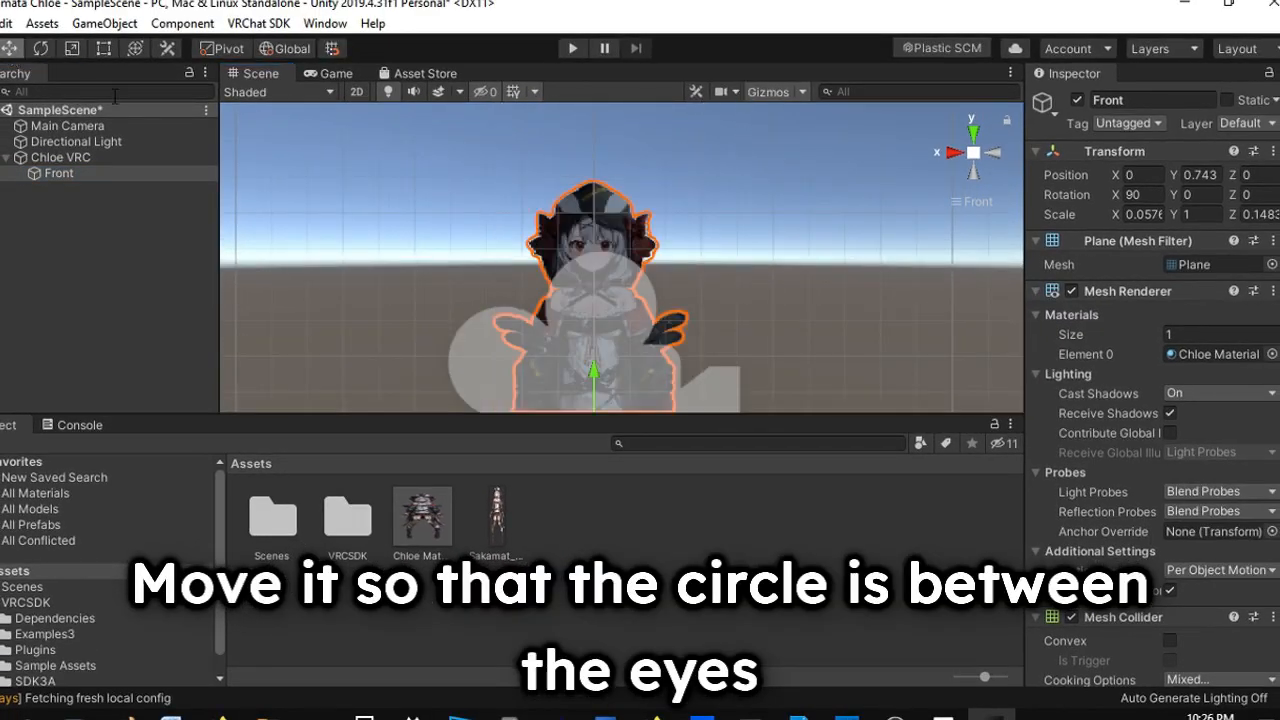
scroll(672, 214, up, 3)
scroll(672, 220, down, 3)
middle_drag(672, 214, 668, 125)
drag(530, 333, 536, 333)
middle_drag(630, 140, 637, 220)
scroll(637, 220, up, 8)
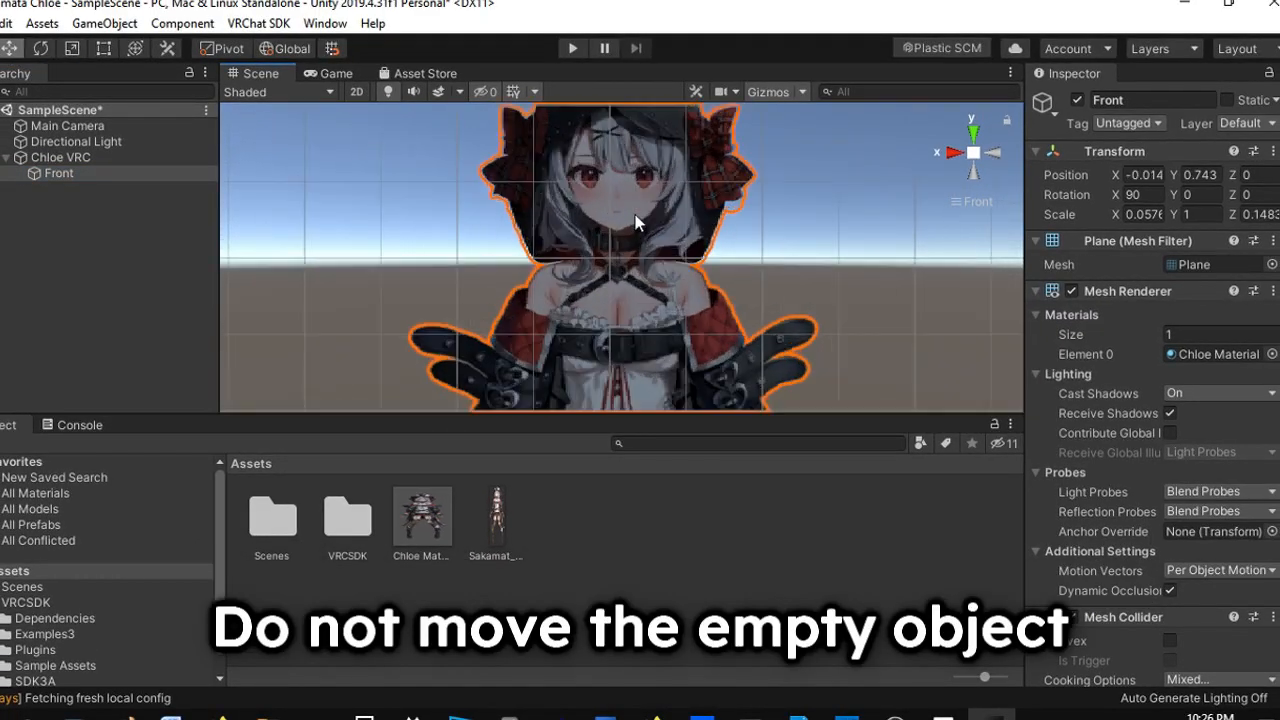
Center the face on the vertical grid line by adjusting the Front plane's X position to about -0.004.
key(BackSpace)
key(BackSpace)
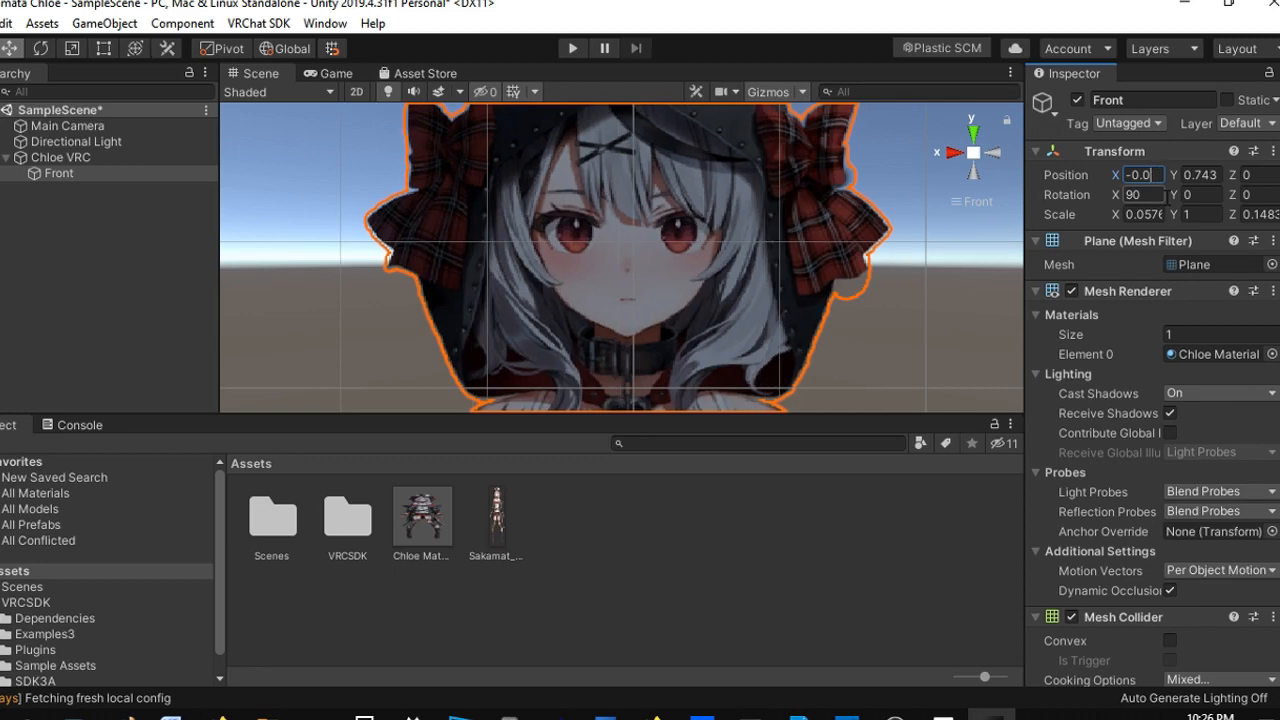
text(3)
key(BackSpace)
text(1)
key(BackSpace)
text(01)
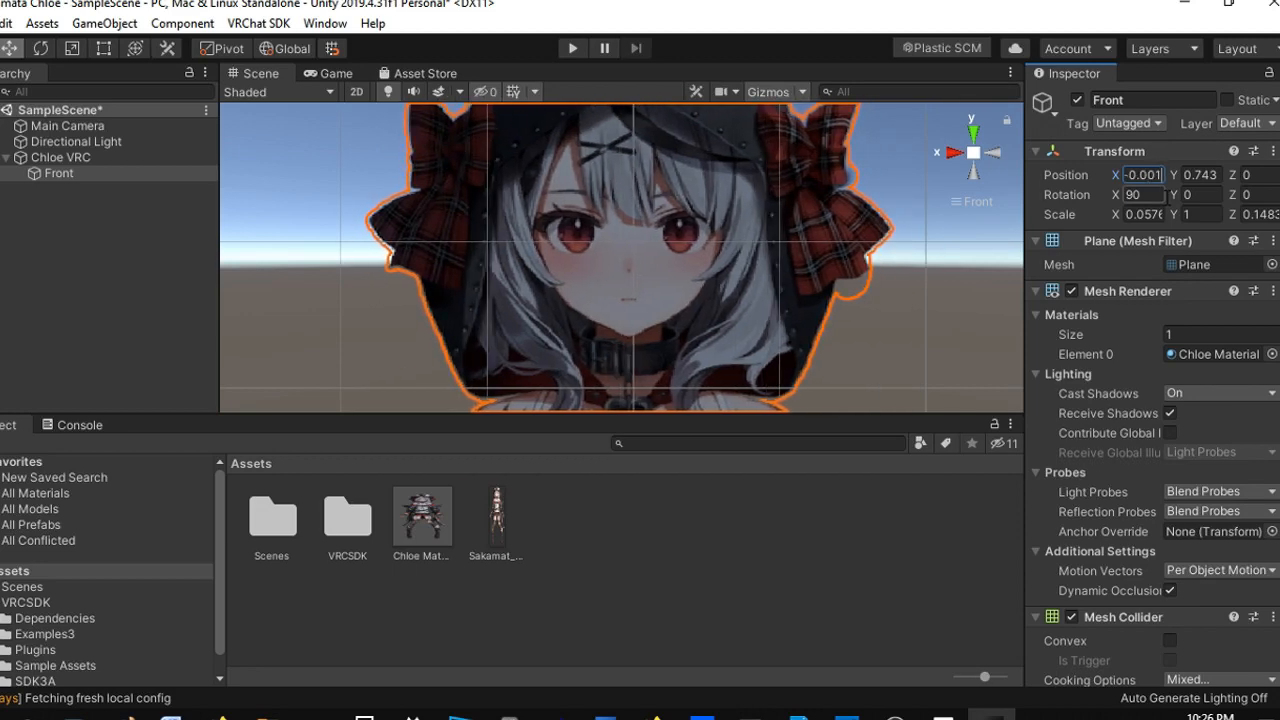
key(BackSpace)
text(5)
scroll(773, 268, up, 1)
scroll(773, 268, up, 2)
scroll(837, 294, down, 3)
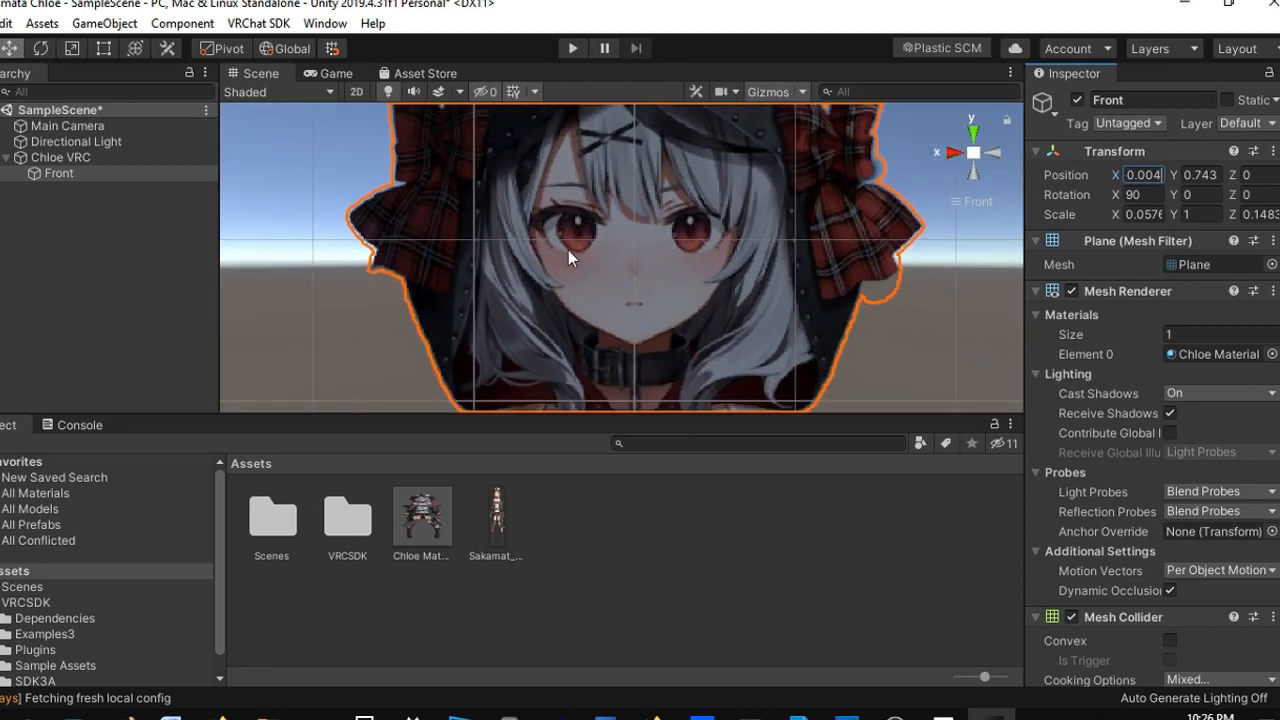
Check the view sphere between the character's eyes, and enter a negative Z position for the Front plane.
click(67, 157)
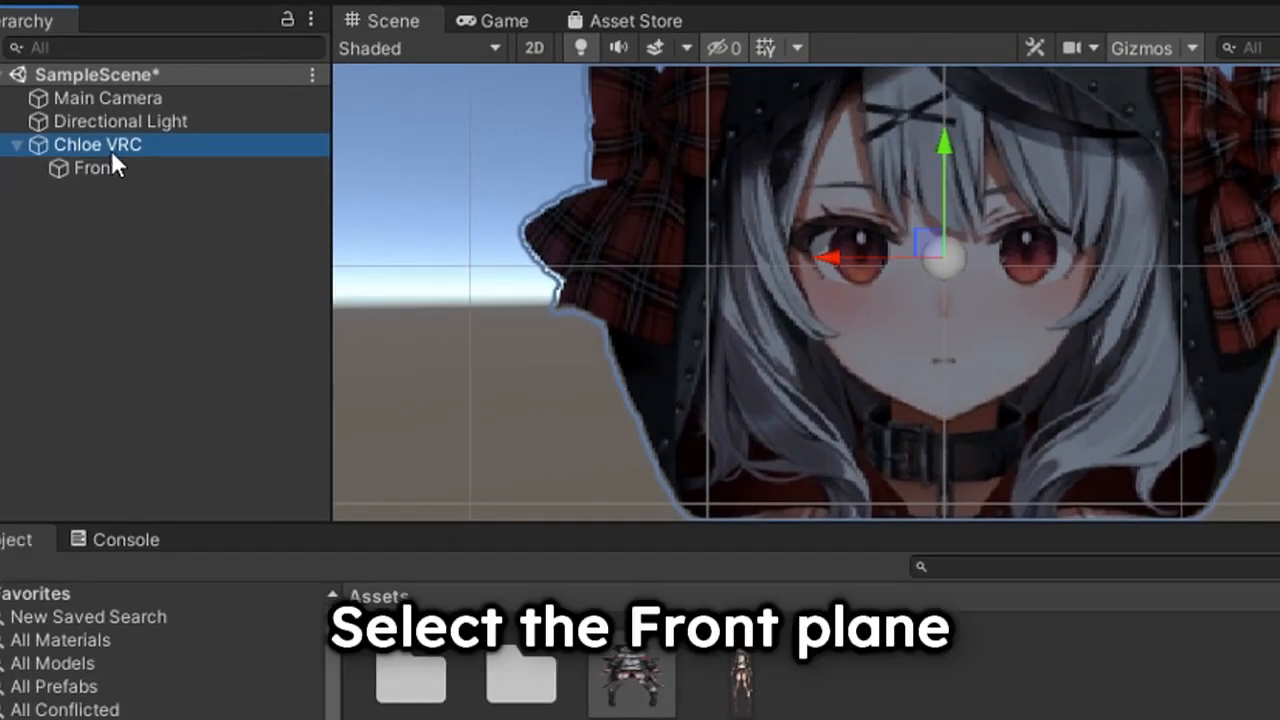
click(108, 168)
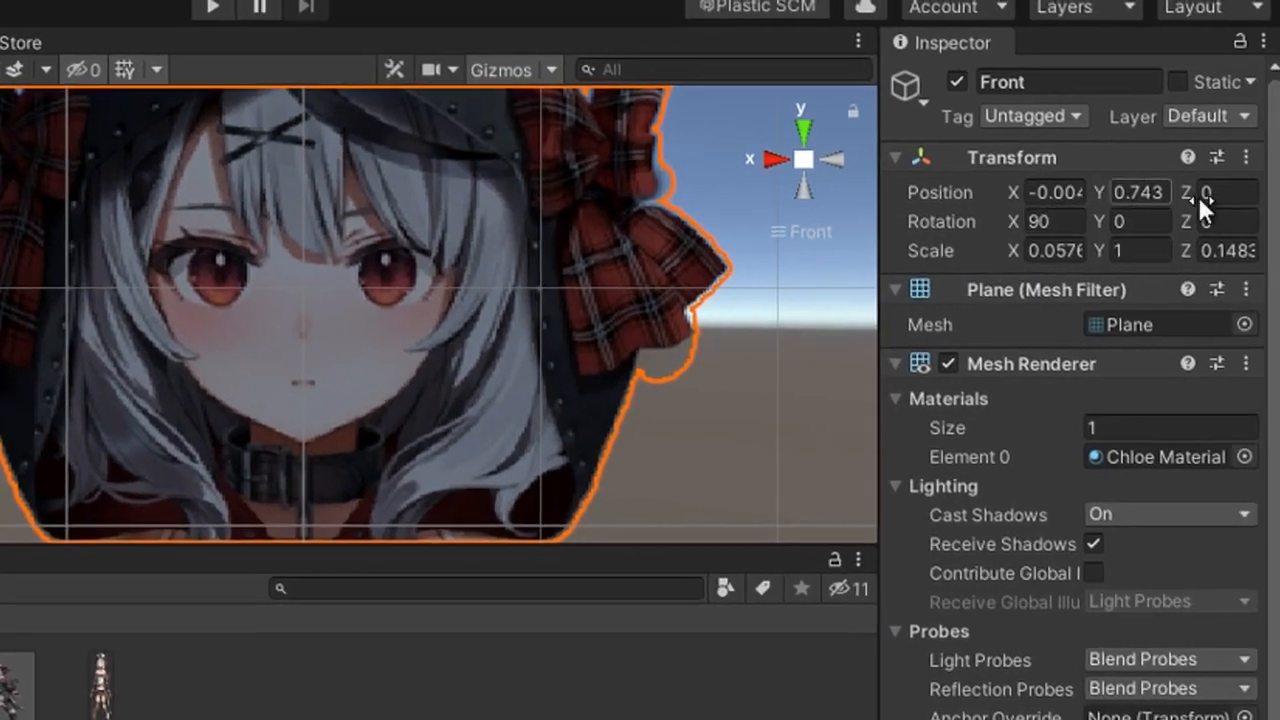
click(1230, 192)
text(-)
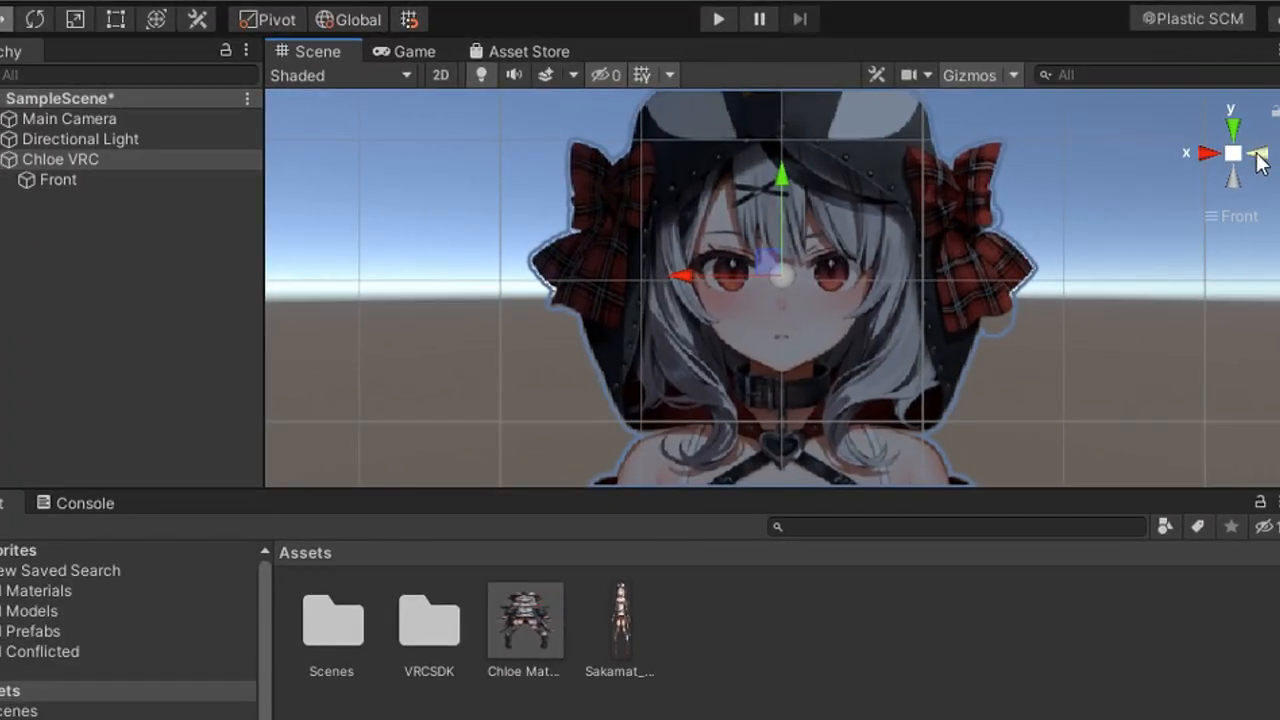
Duplicate the Front plane inside Chloe VRC and rename the copy Back.
click(1257, 156)
click(1206, 153)
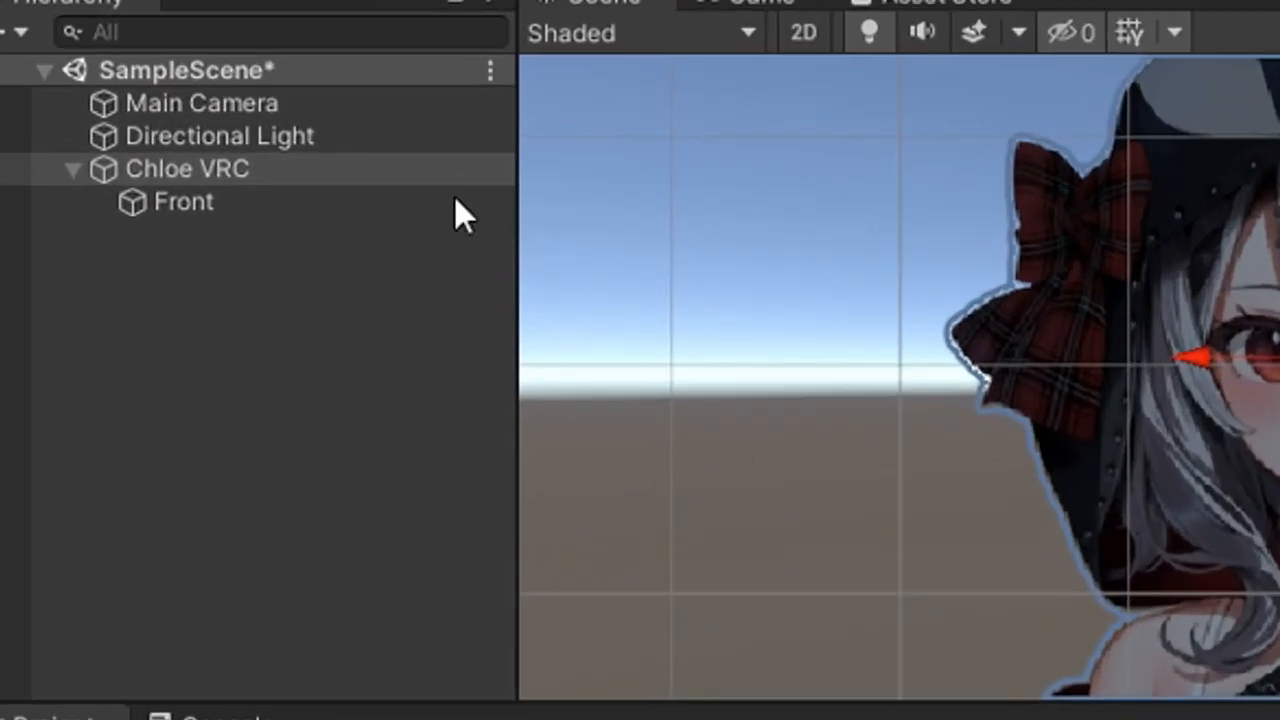
click(96, 180)
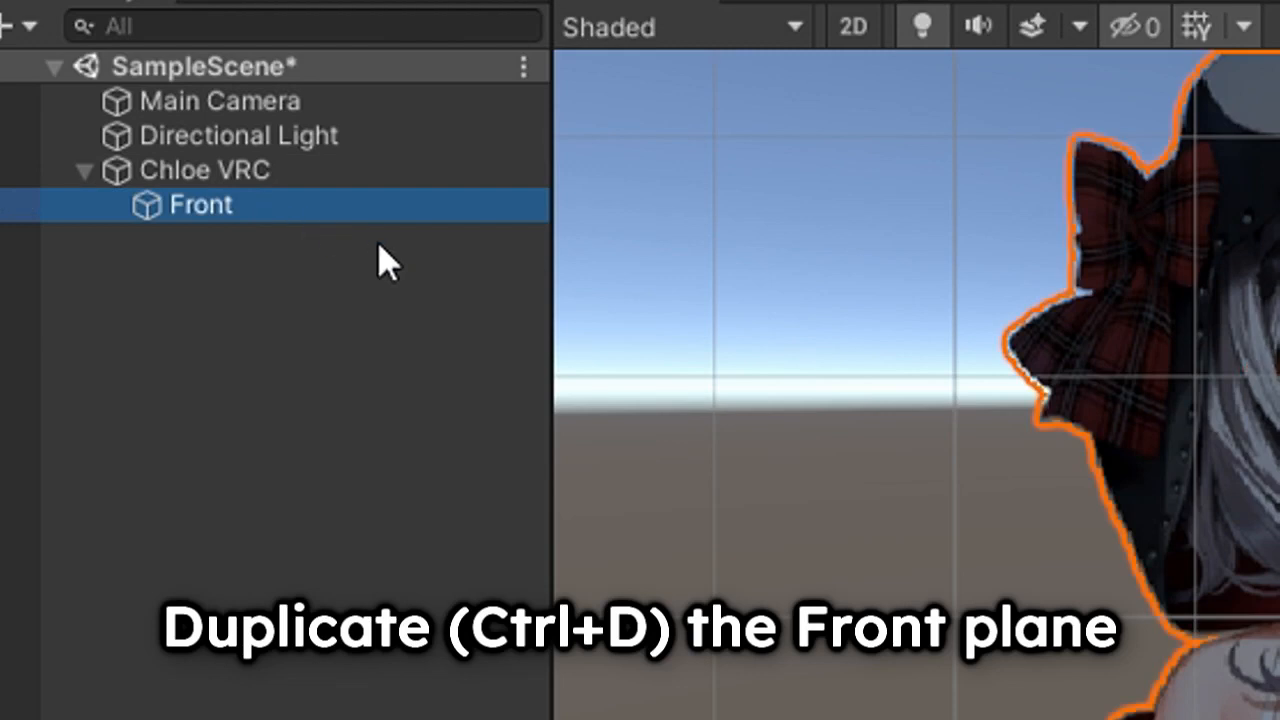
key(ctrl+d)
key(F2)
text(Back)
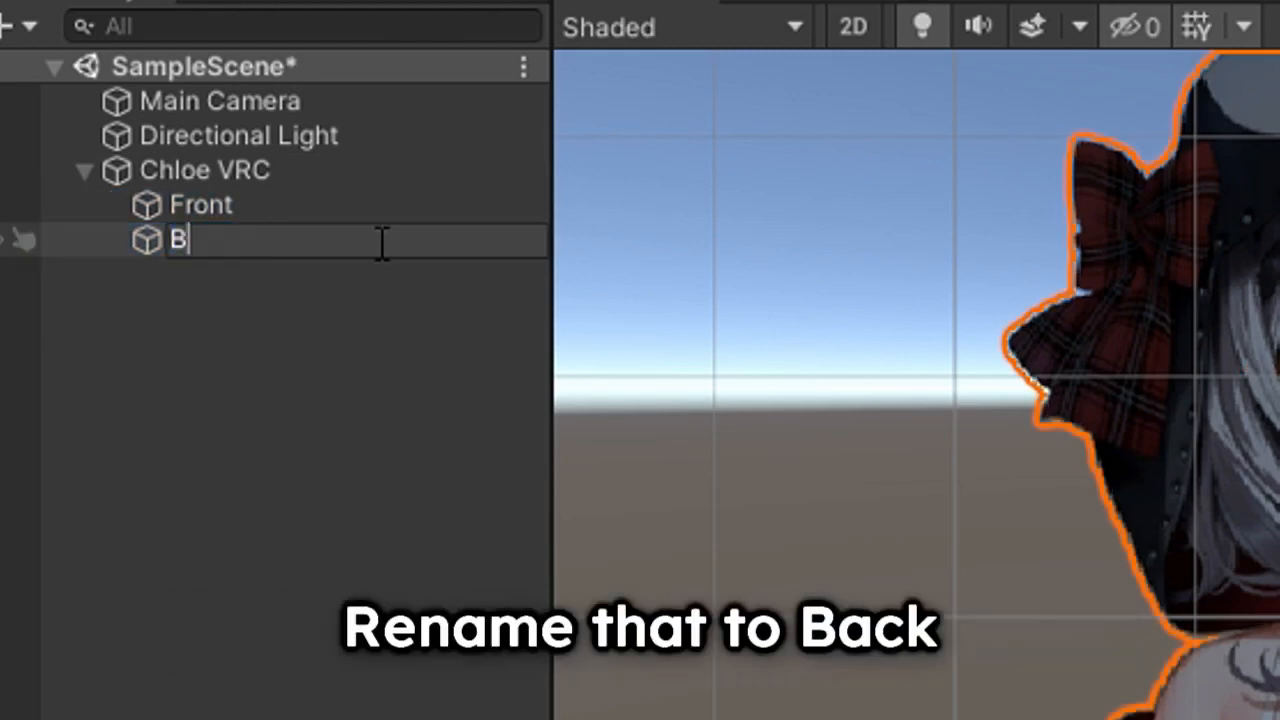
key(Return)
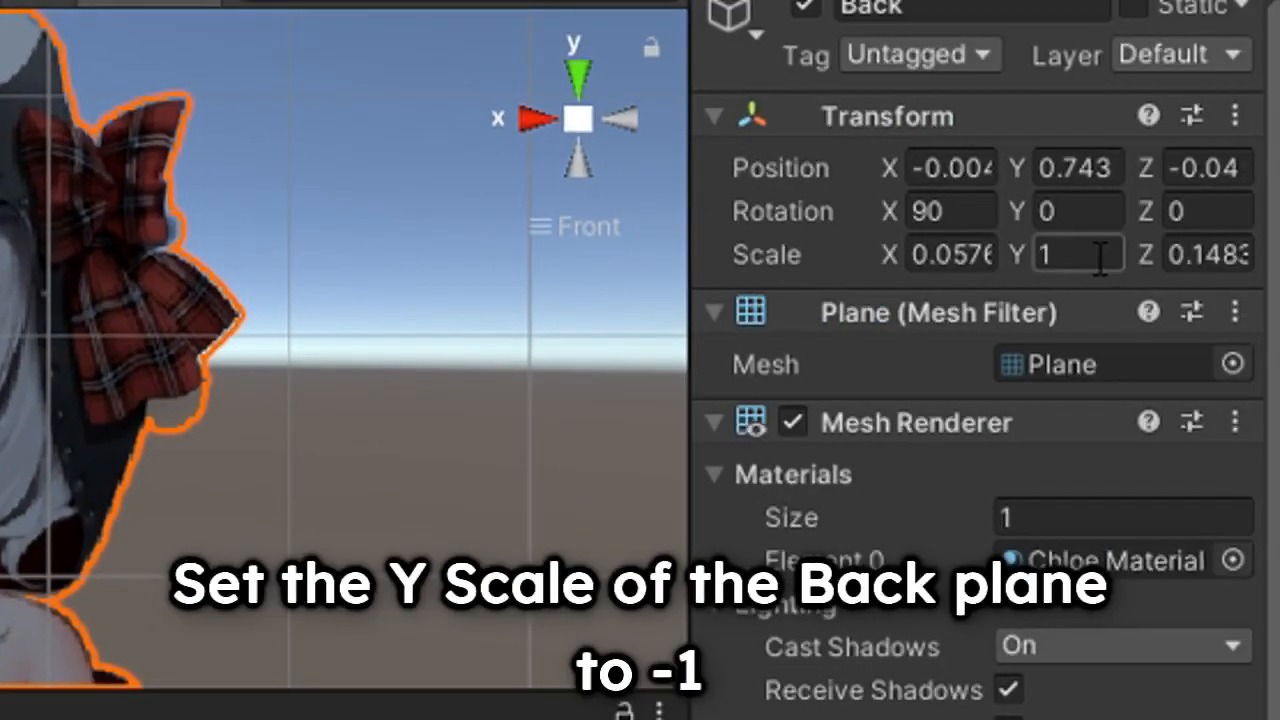
Flip the Back plane by setting its Y scale to -1, and inspect the avatar in perspective.
click(1100, 258)
text(-1)
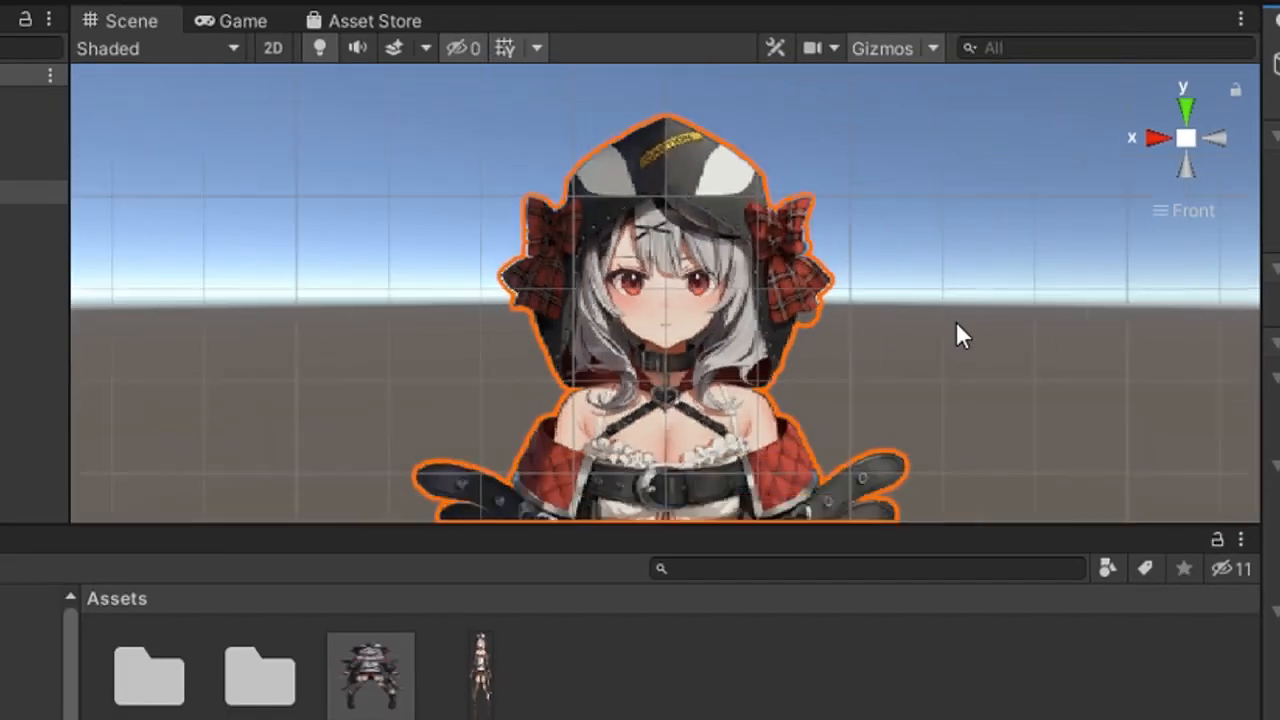
alt+drag(956, 321, 860, 251)
middle_drag(860, 251, 846, 220)
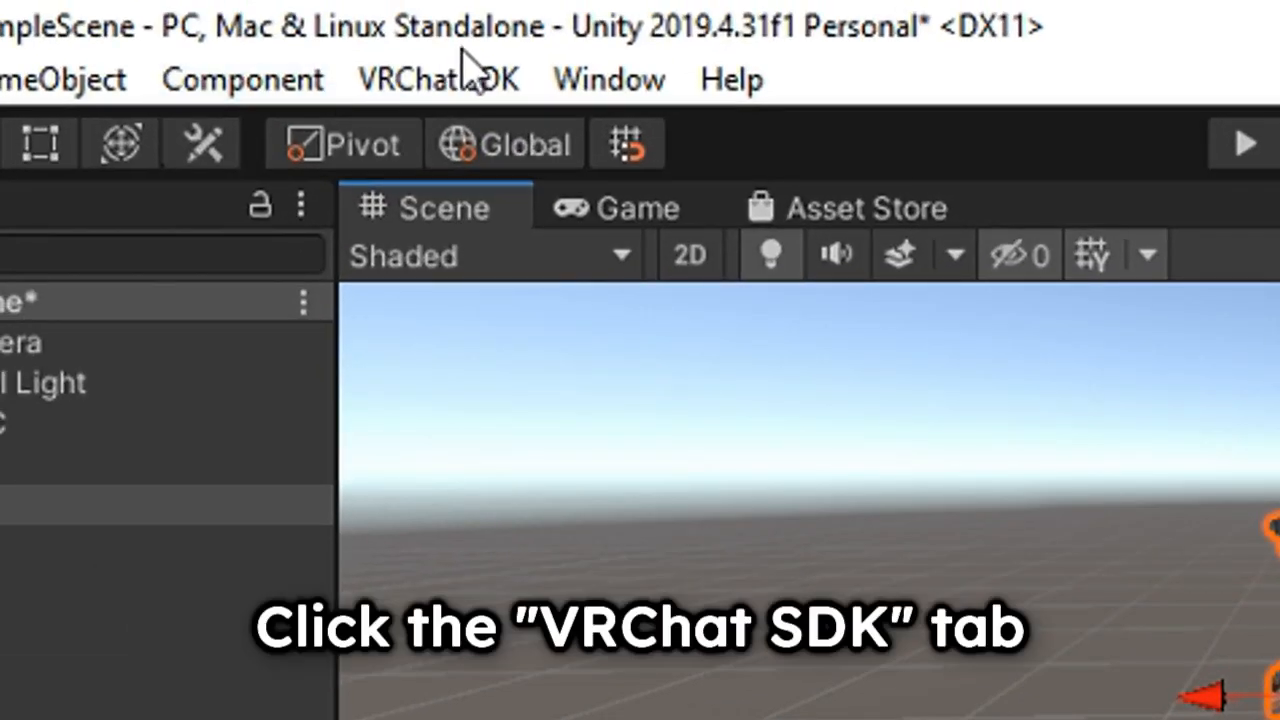
Sign in to the VRChat account in the SDK control panel and auto-fix the Chloe VRC avatar's MeshCollider issue.
click(478, 80)
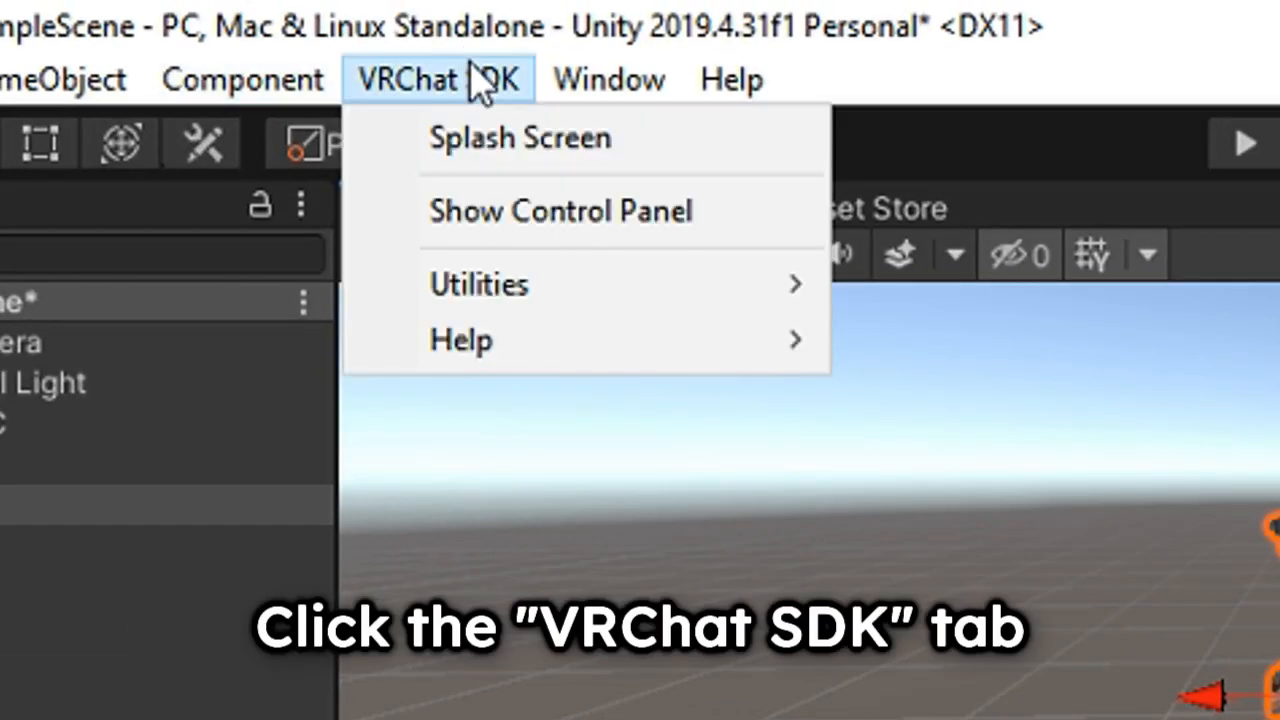
click(533, 212)
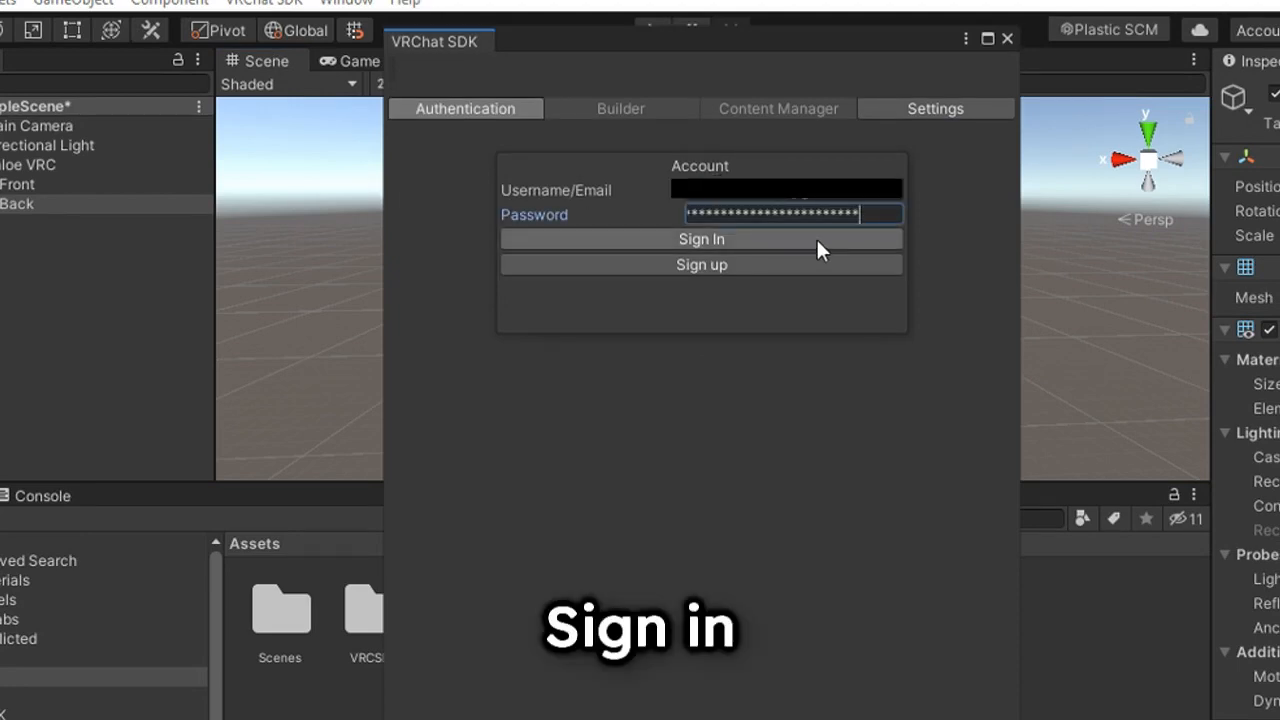
click(816, 240)
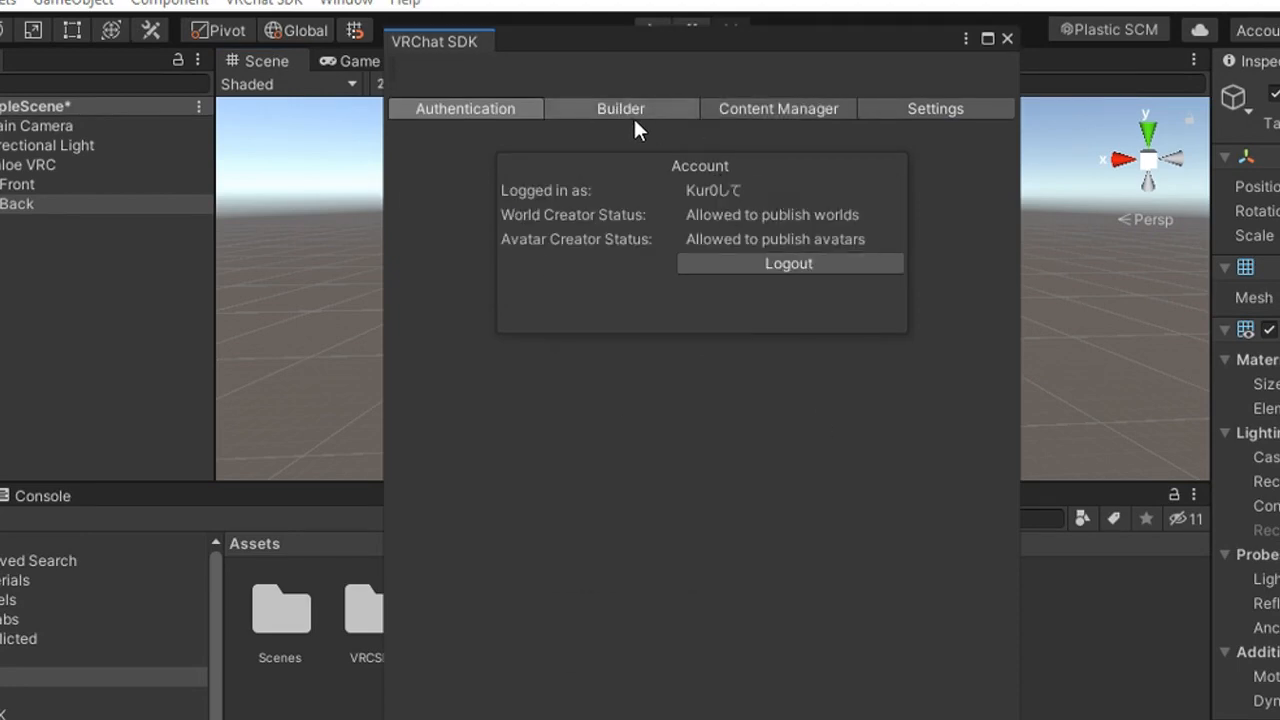
click(627, 109)
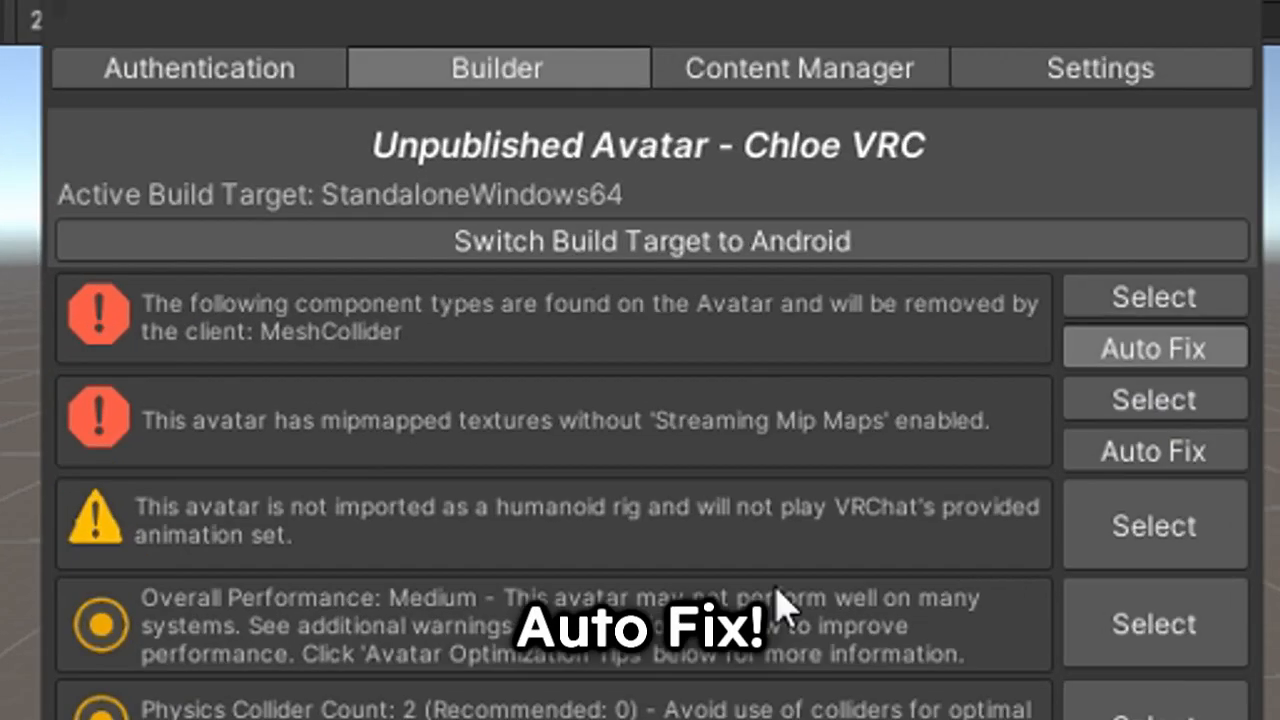
click(963, 254)
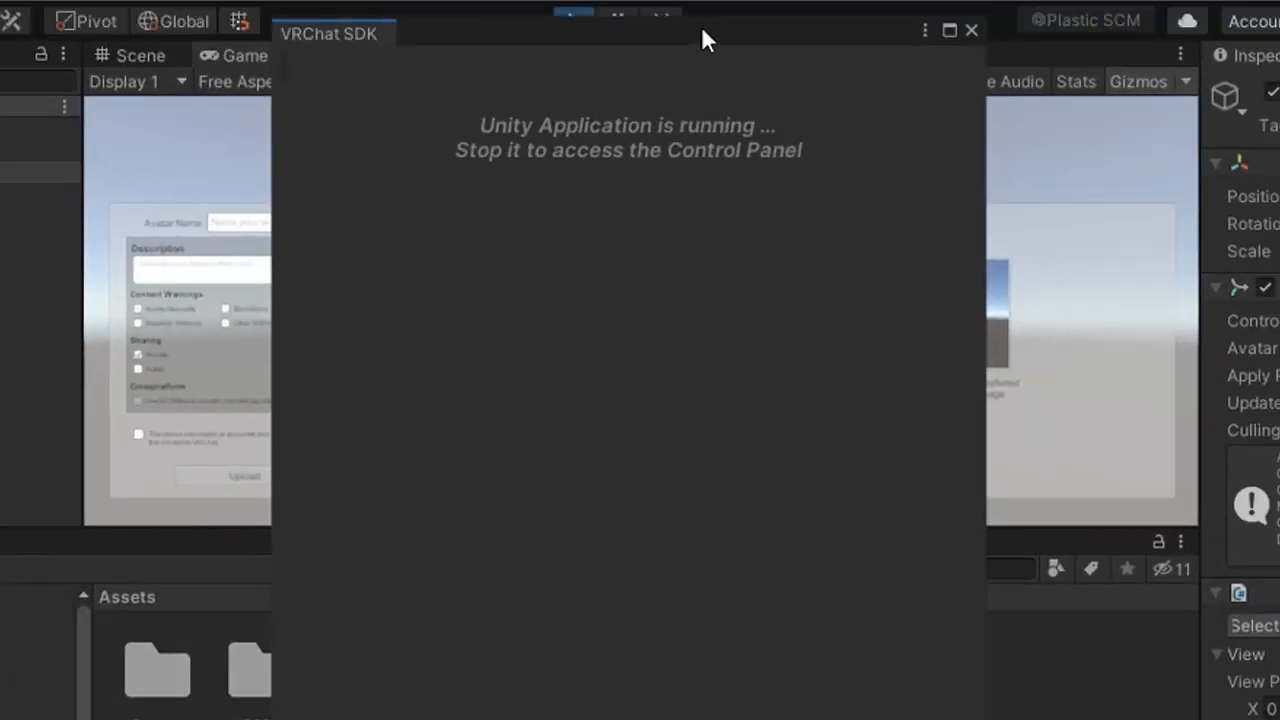
Move the VRChat SDK window away from the New Avatar form and maximize the Game view.
drag(702, 30, 70, 460)
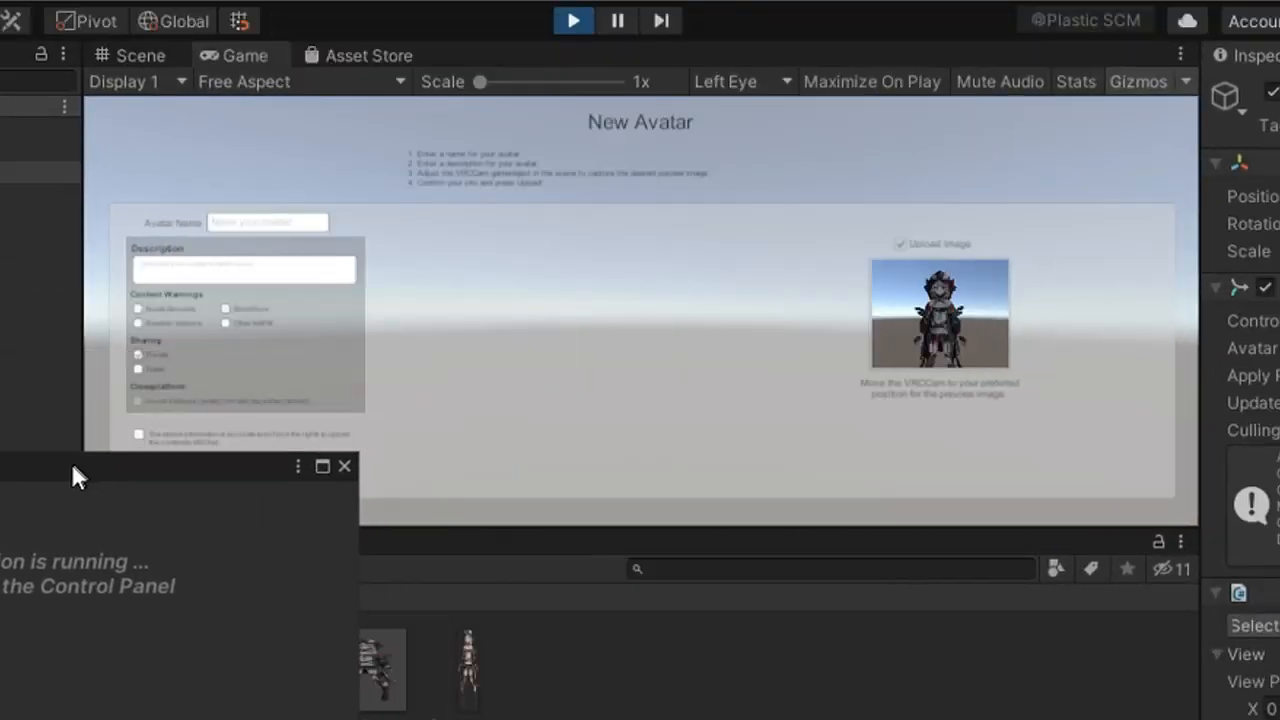
right_click(244, 57)
click(338, 149)
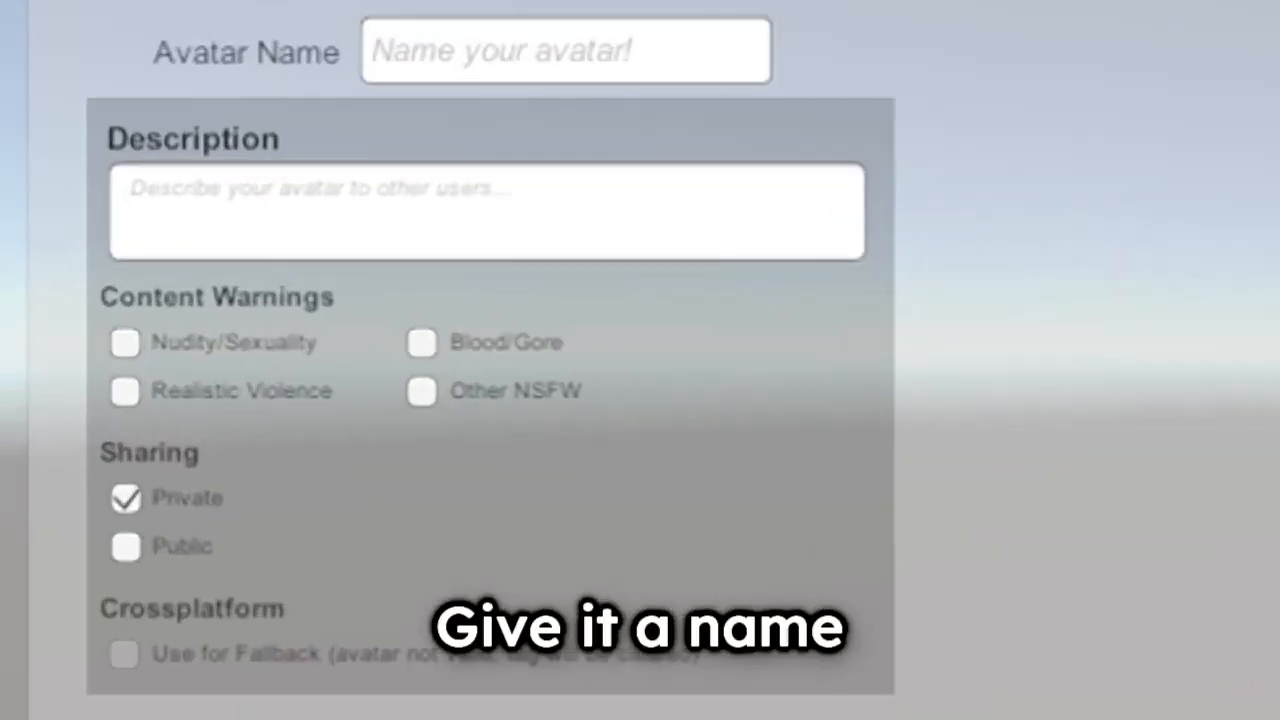
Fill in the avatar form with the name Sakamata Chloe, description "orca girl" and Public sharing, and confirm the upload rights.
click(105, 336)
text(Sakamata Chloe)
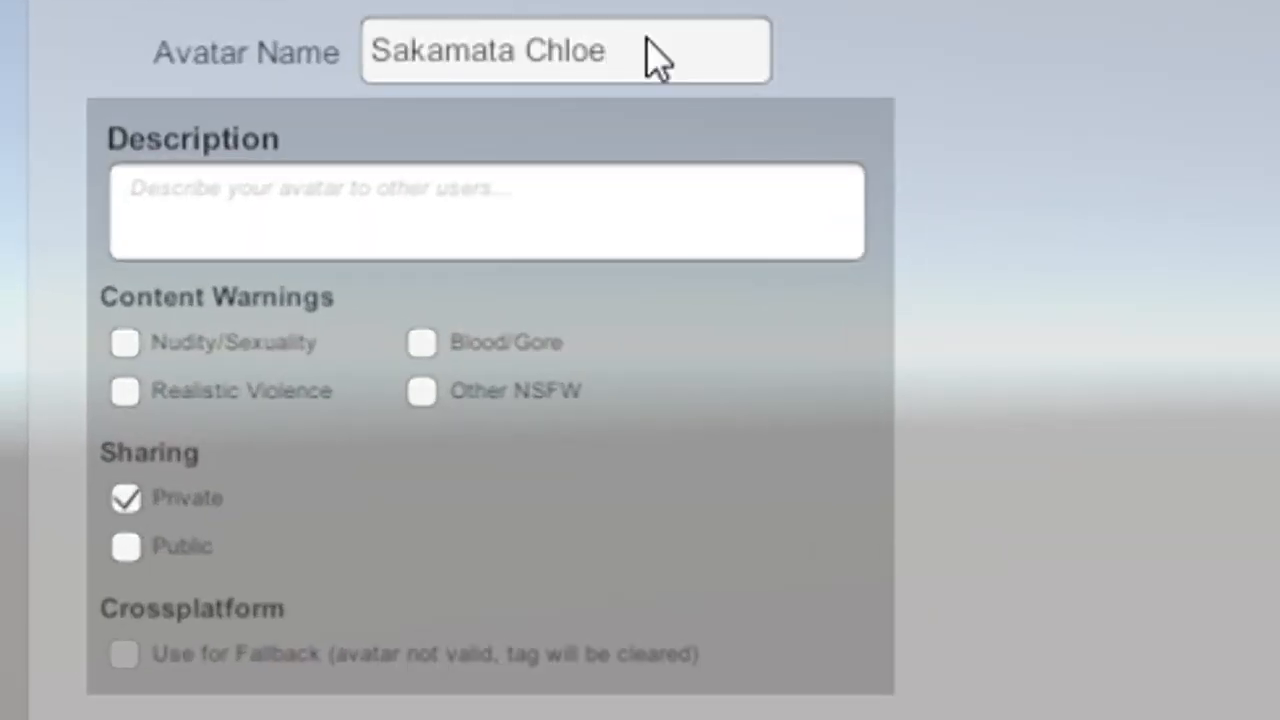
click(685, 205)
text(orca girl)
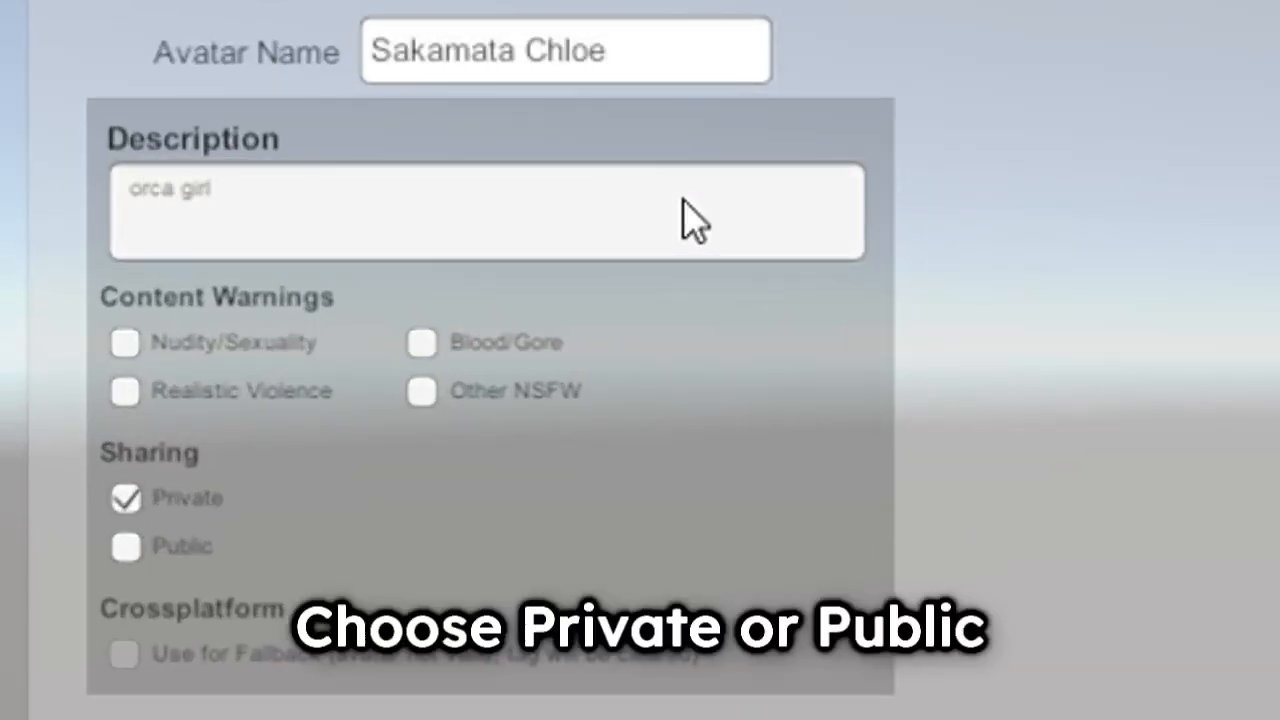
click(126, 547)
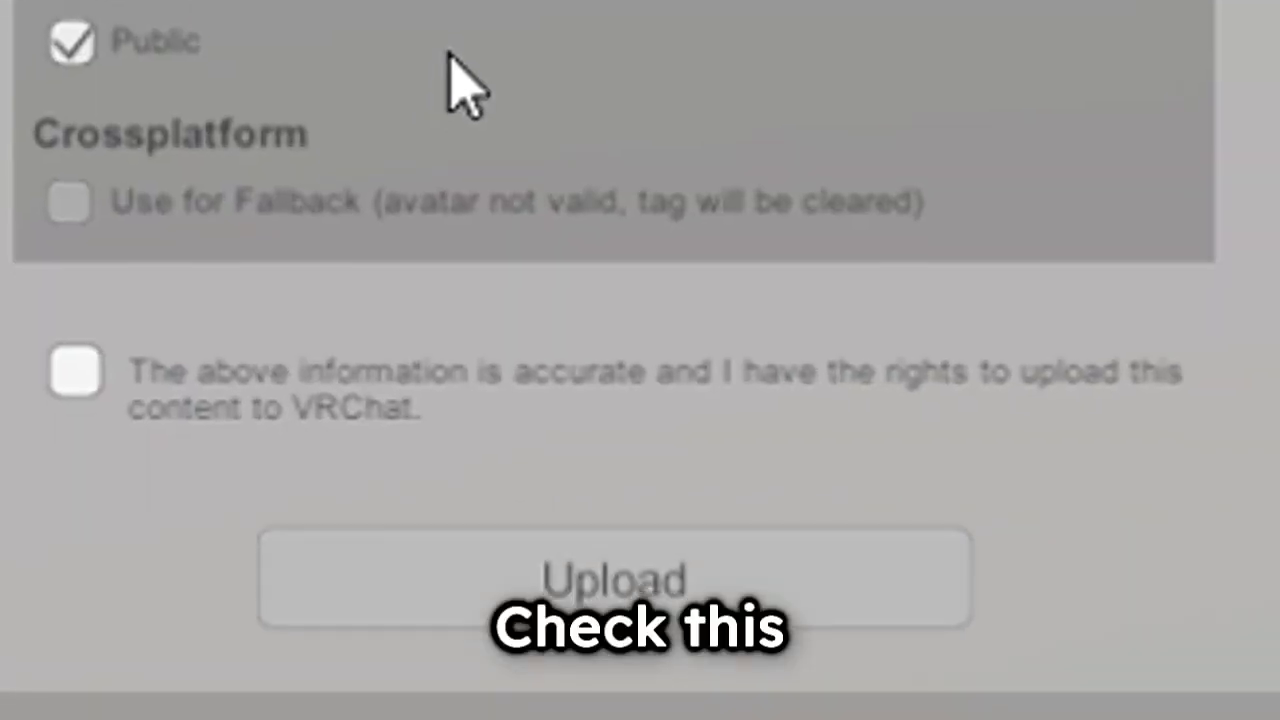
click(72, 375)
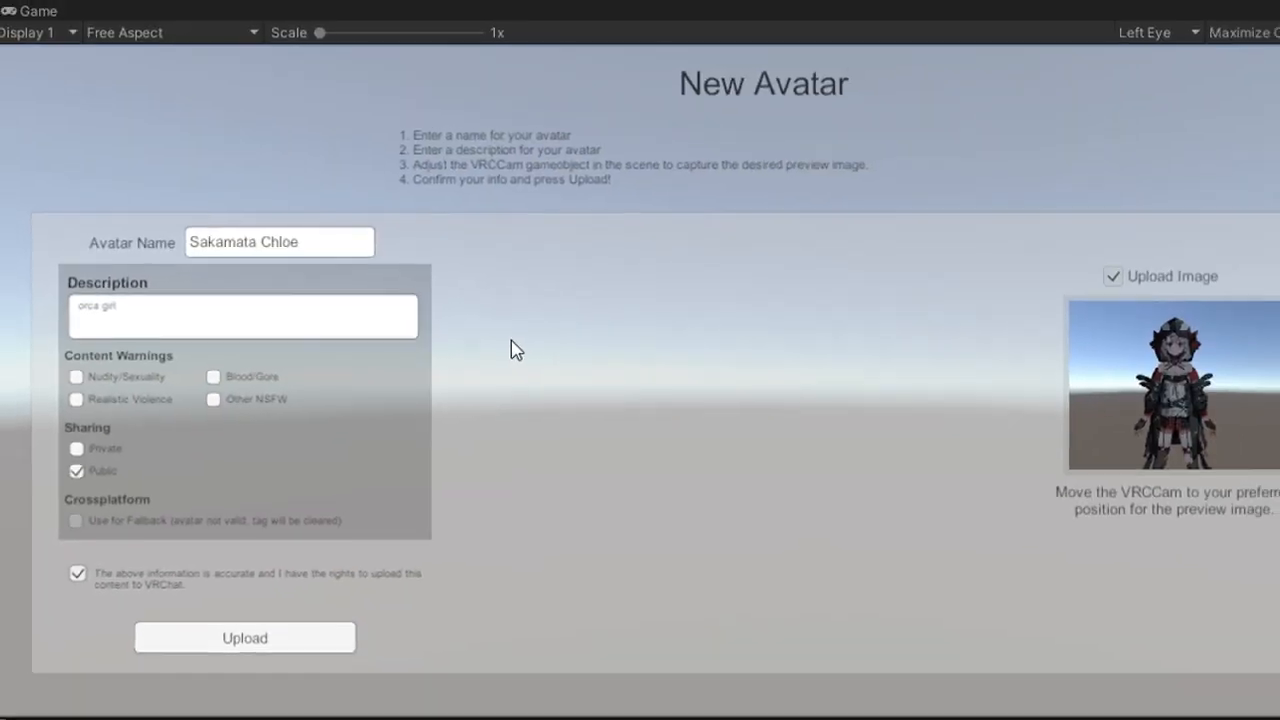
Restore the editor layout, move VRCCam closer to the avatar and higher for the preview image, and return to the upload form.
right_click(62, 8)
click(80, 80)
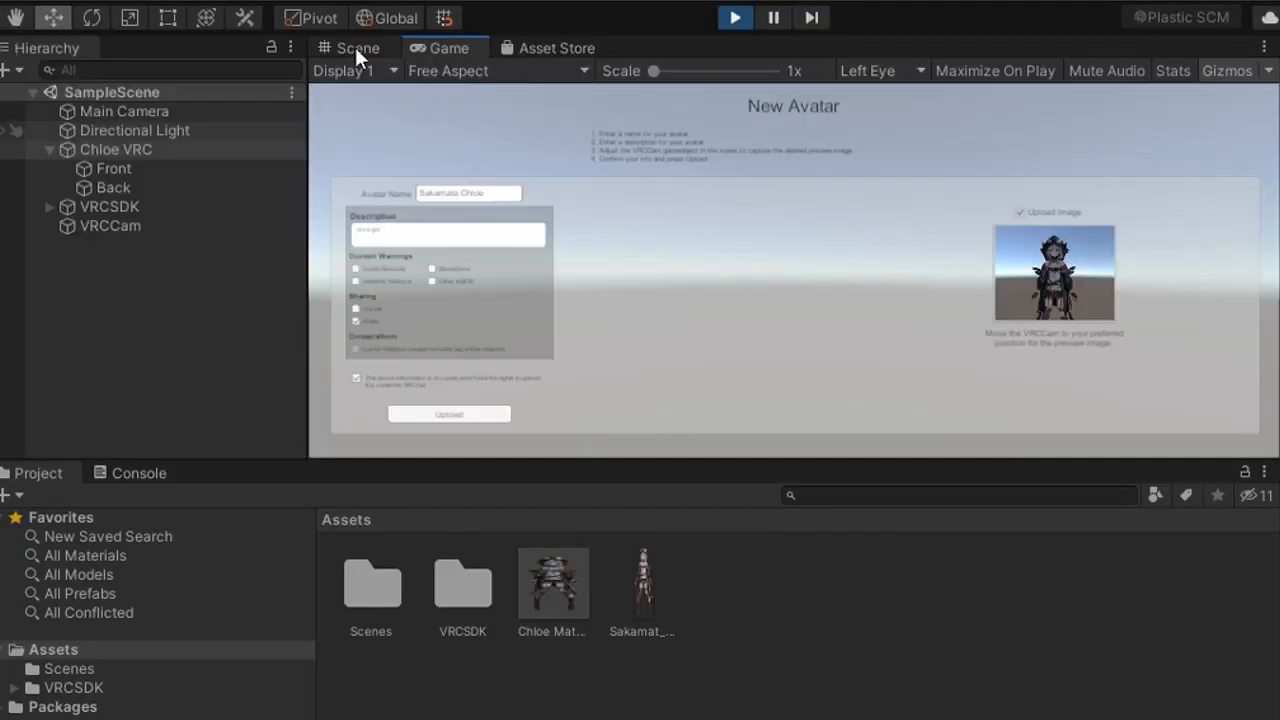
click(354, 46)
click(110, 226)
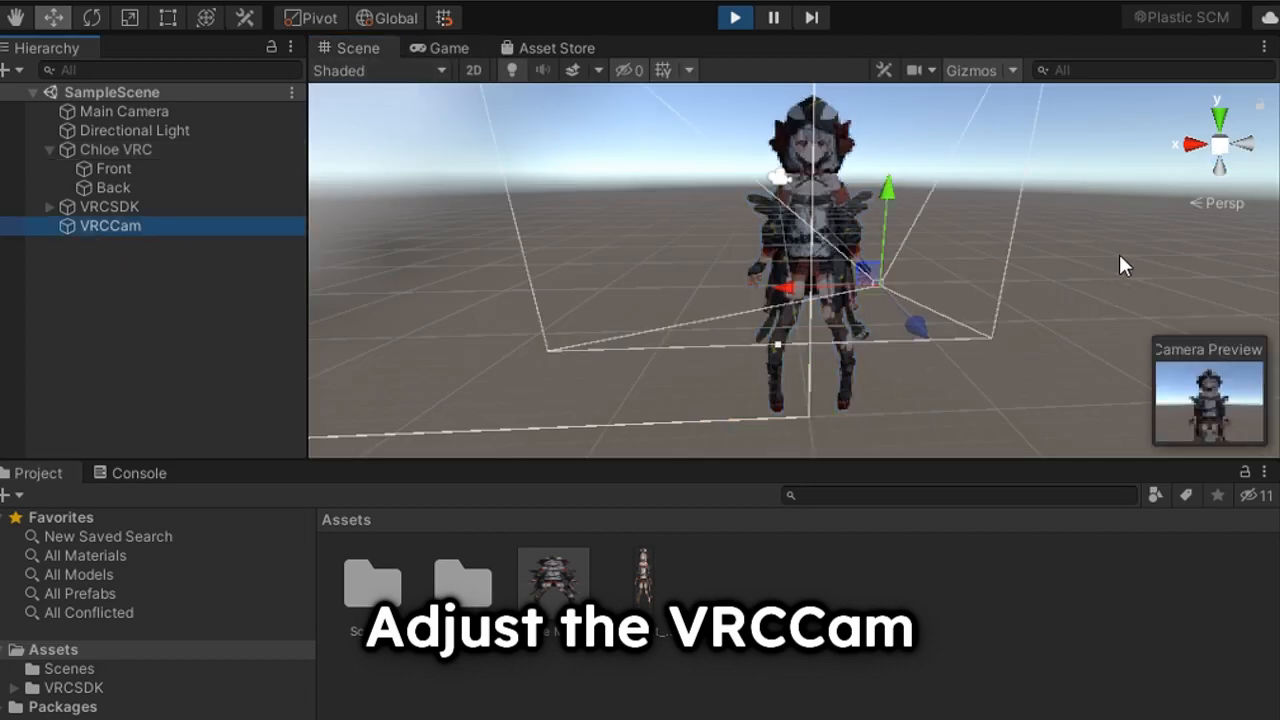
right_drag(1119, 254, 846, 246)
mouse_move(846, 246)
middle_down()
mouse_move(980, 243)
mouse_move(830, 250)
middle_up()
drag(580, 293, 612, 286)
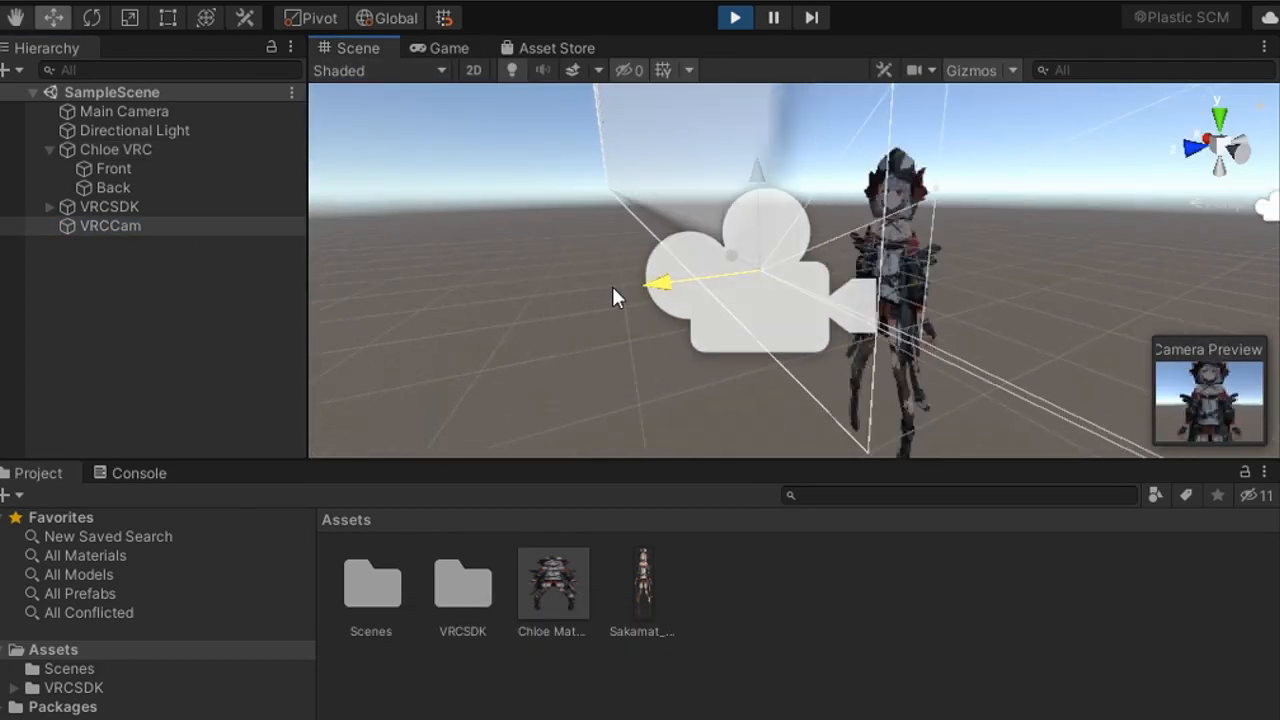
drag(757, 190, 756, 148)
click(453, 51)
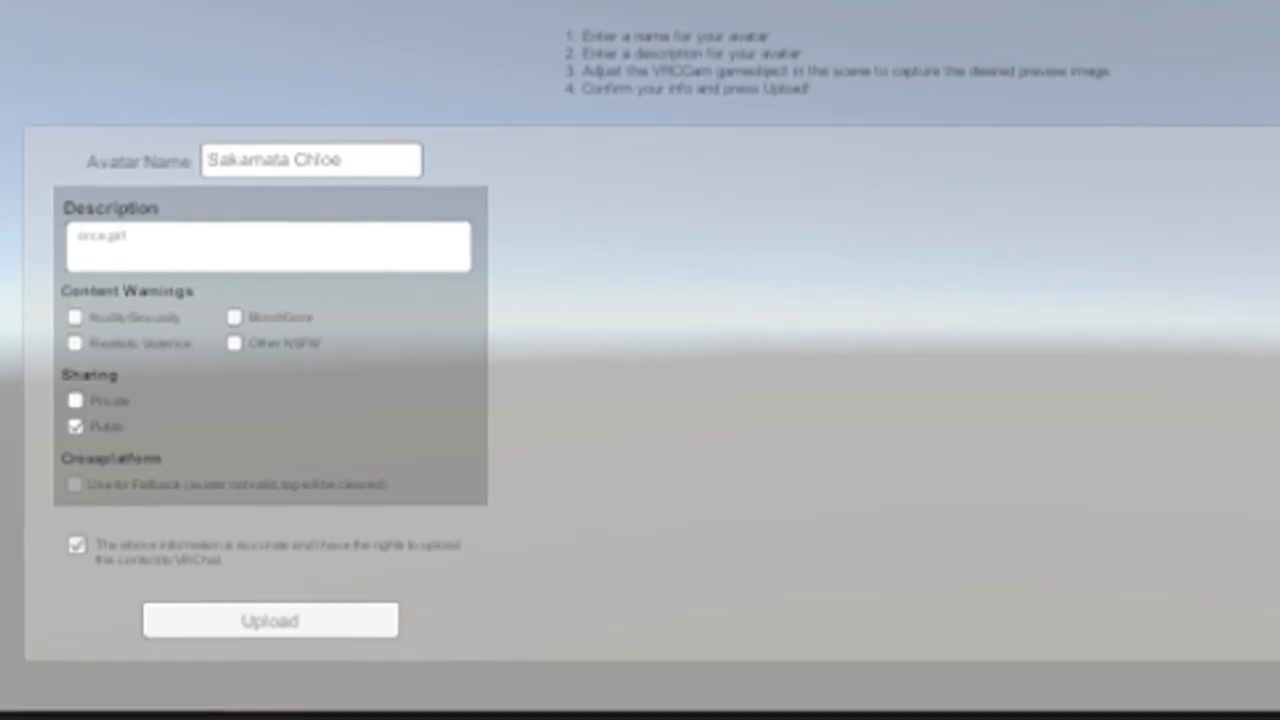